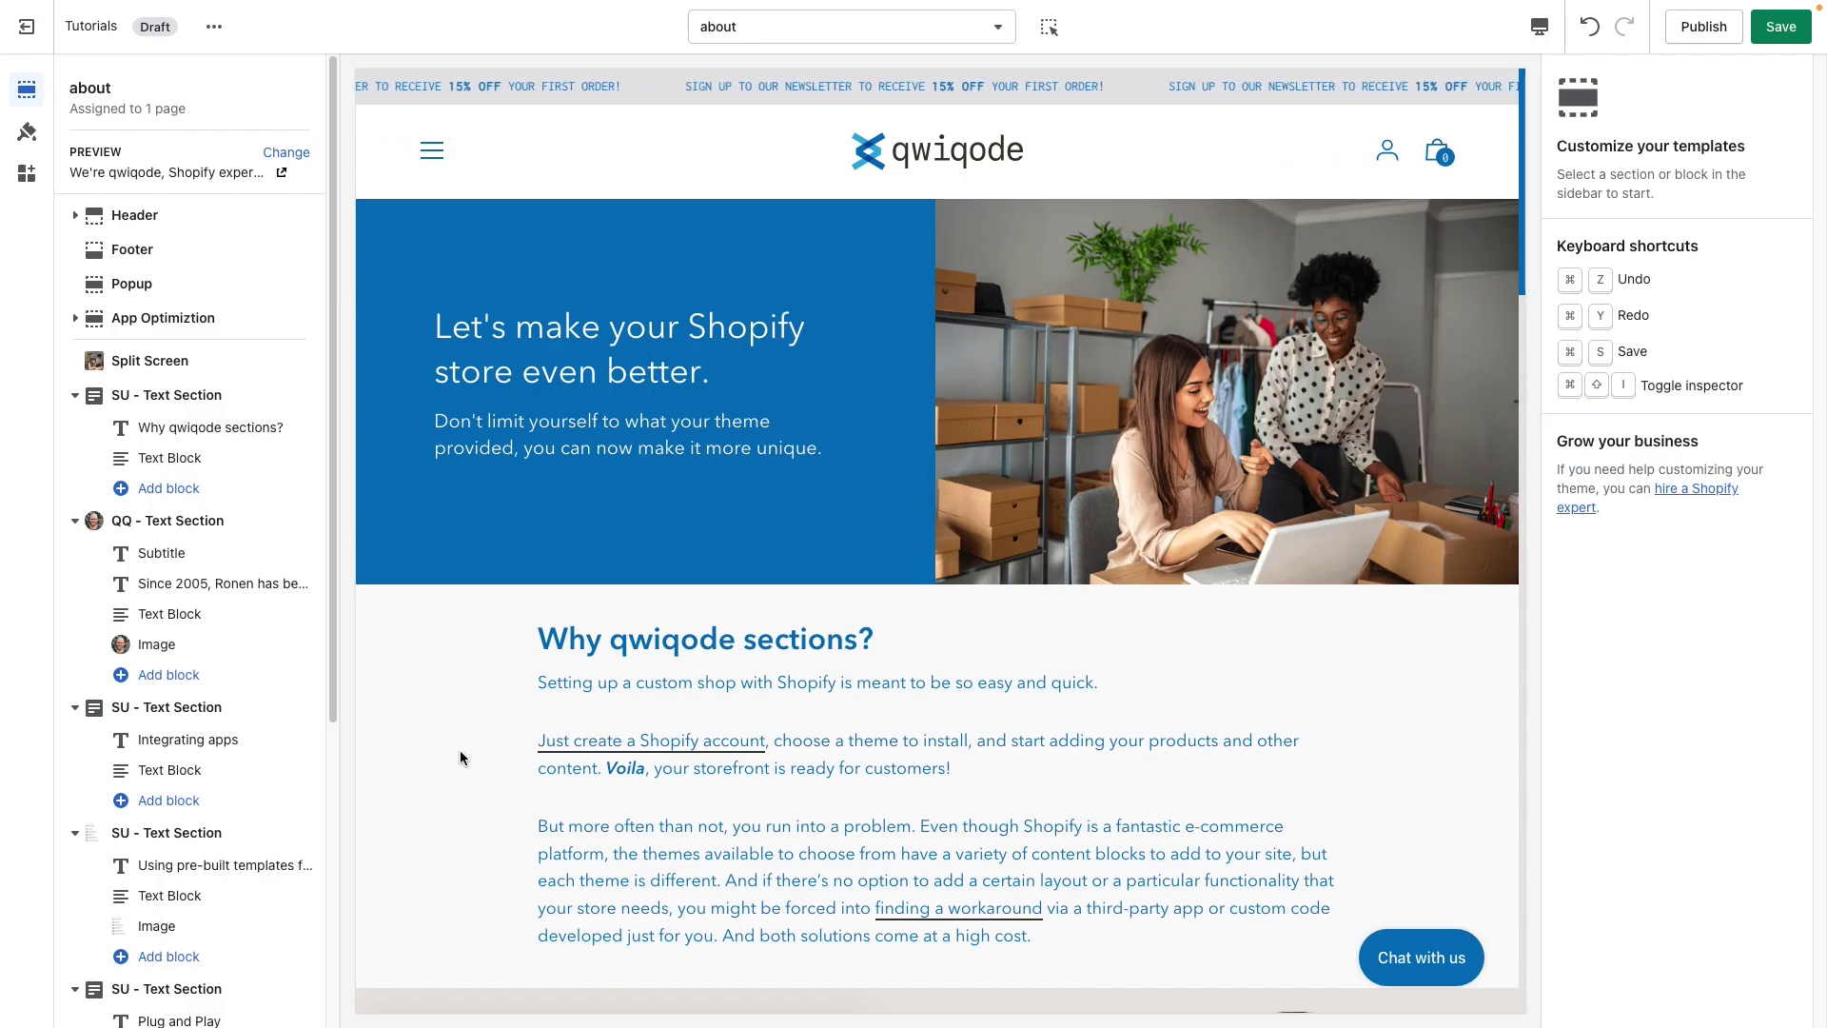
pyautogui.scroll(-2, 544, 708)
pyautogui.scroll(-2, 686, 692)
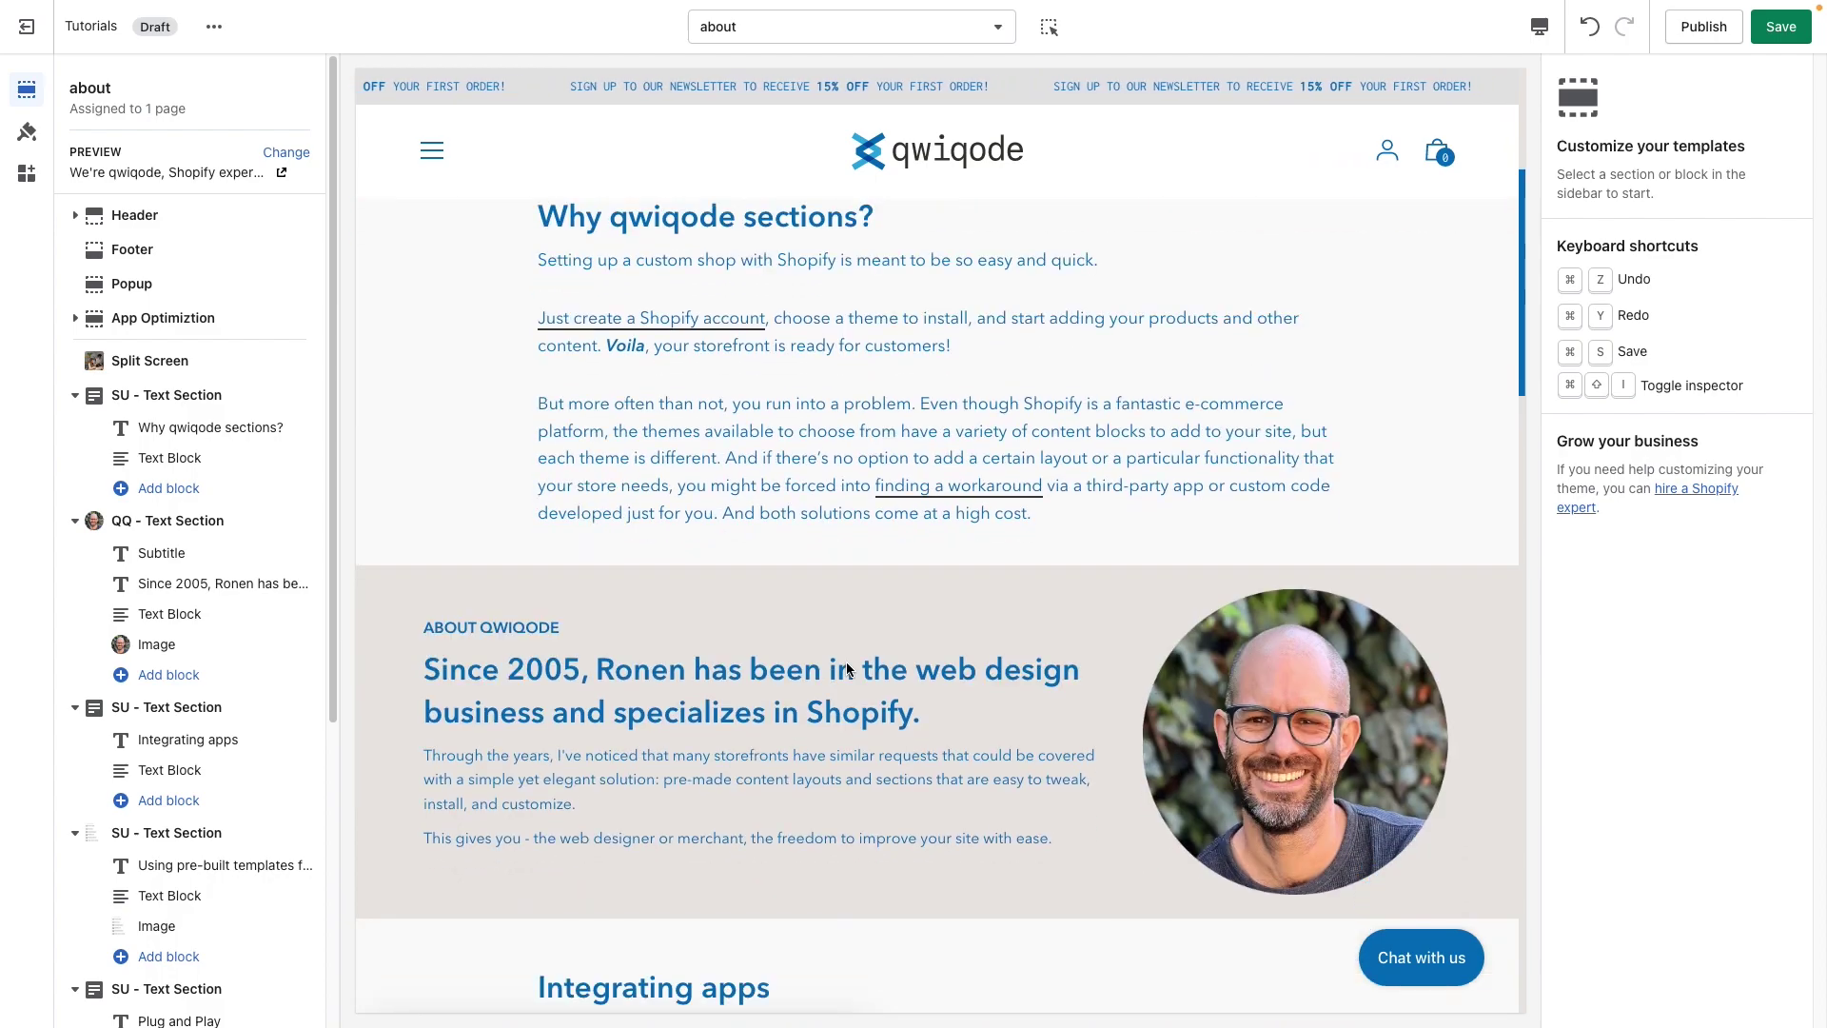
pyautogui.scroll(-1, 800, 683)
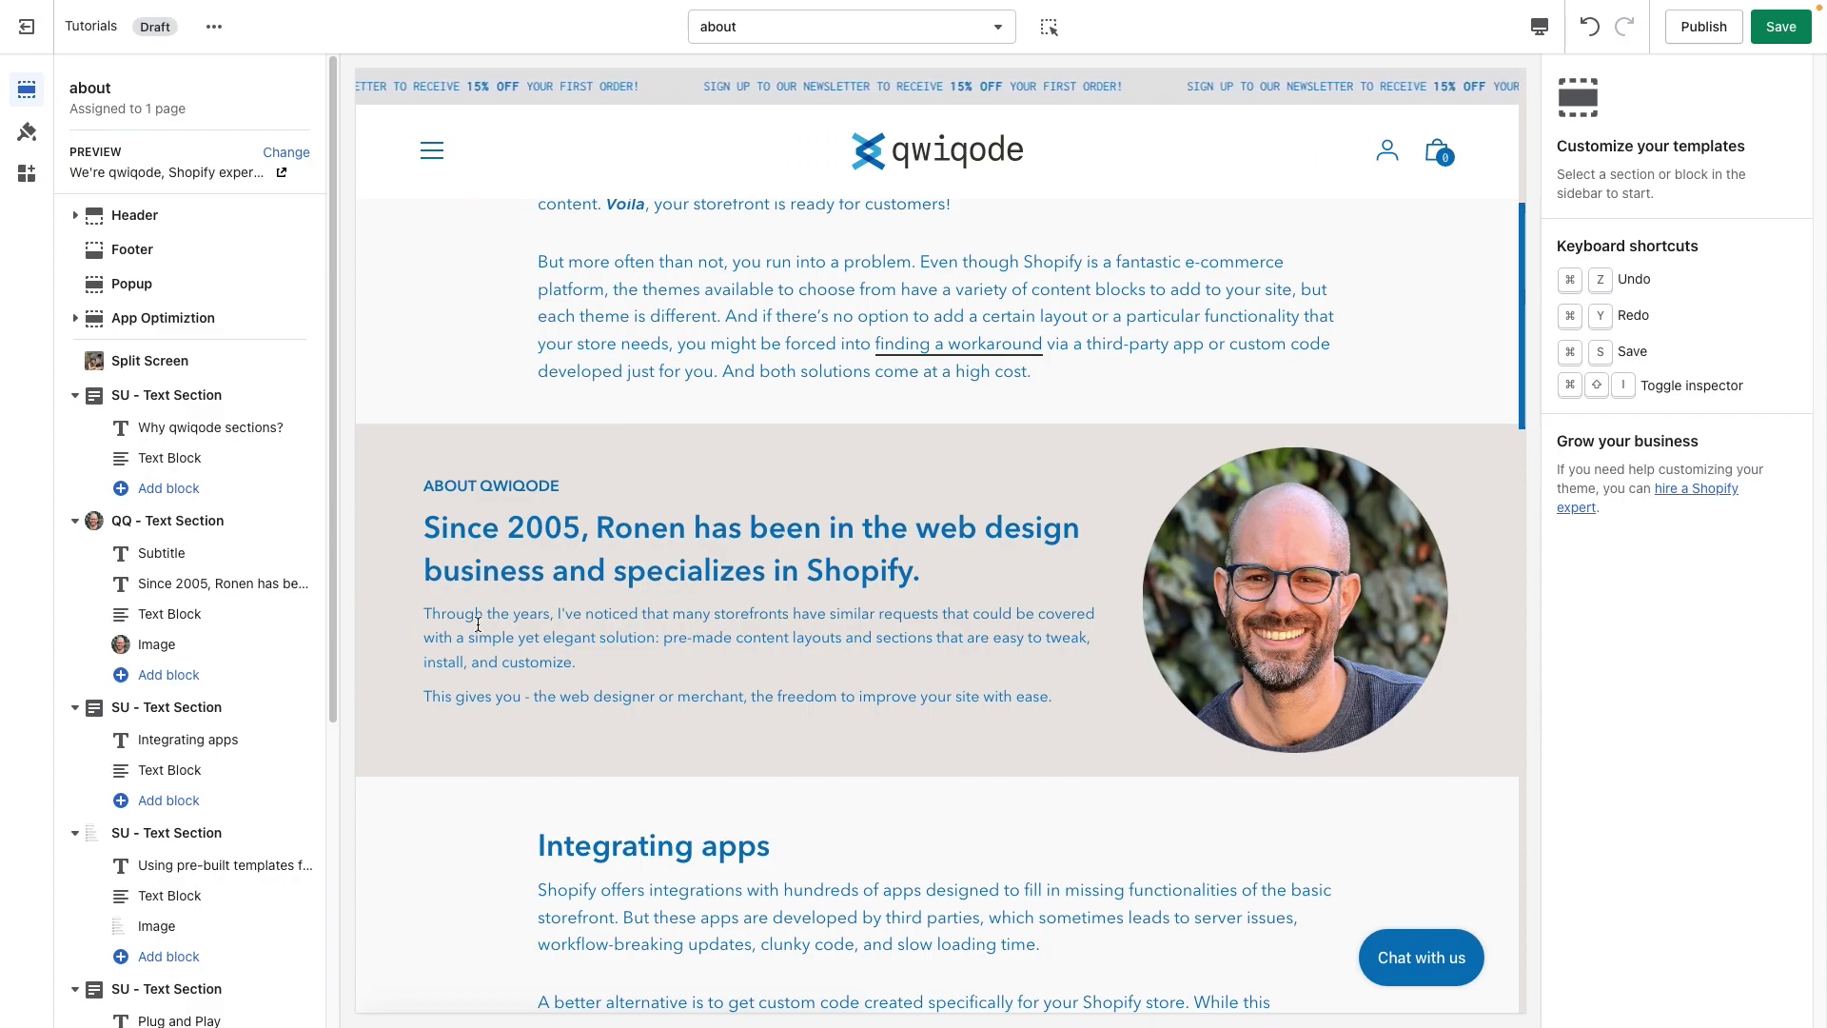
pyautogui.scroll(-1, 214, 735)
pyautogui.click(88, 501)
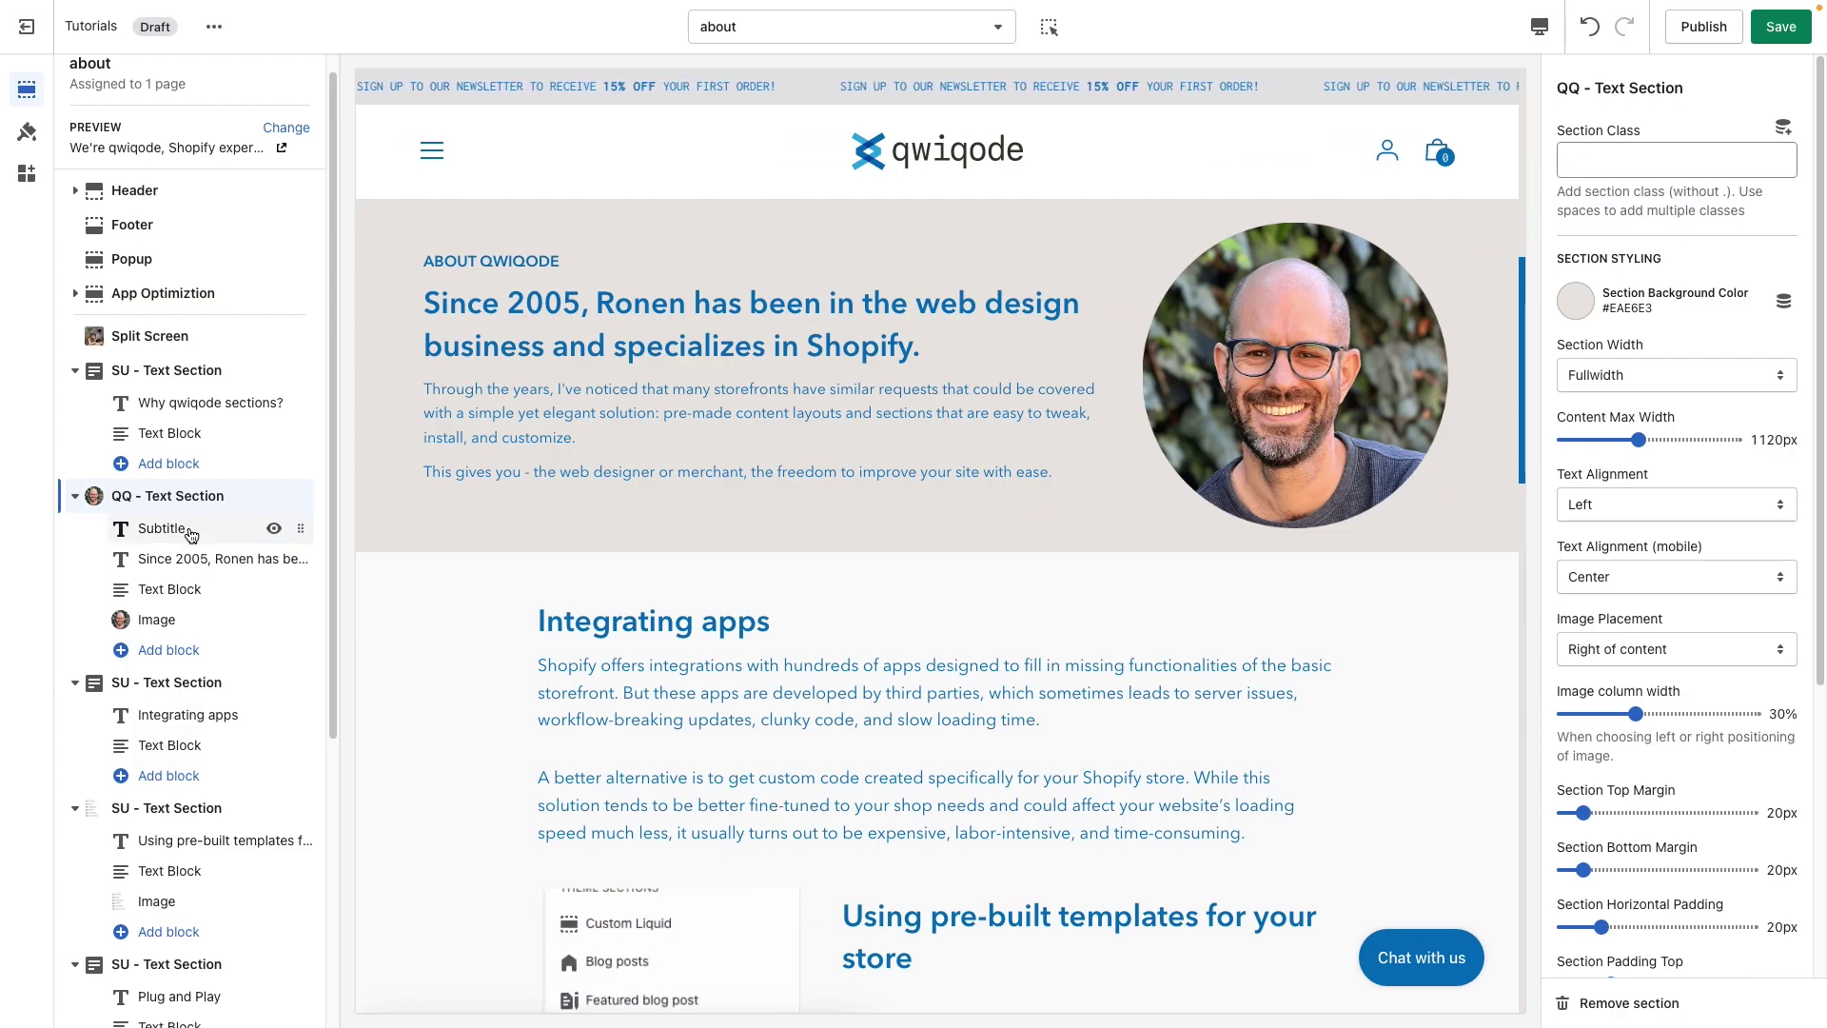
pyautogui.click(188, 532)
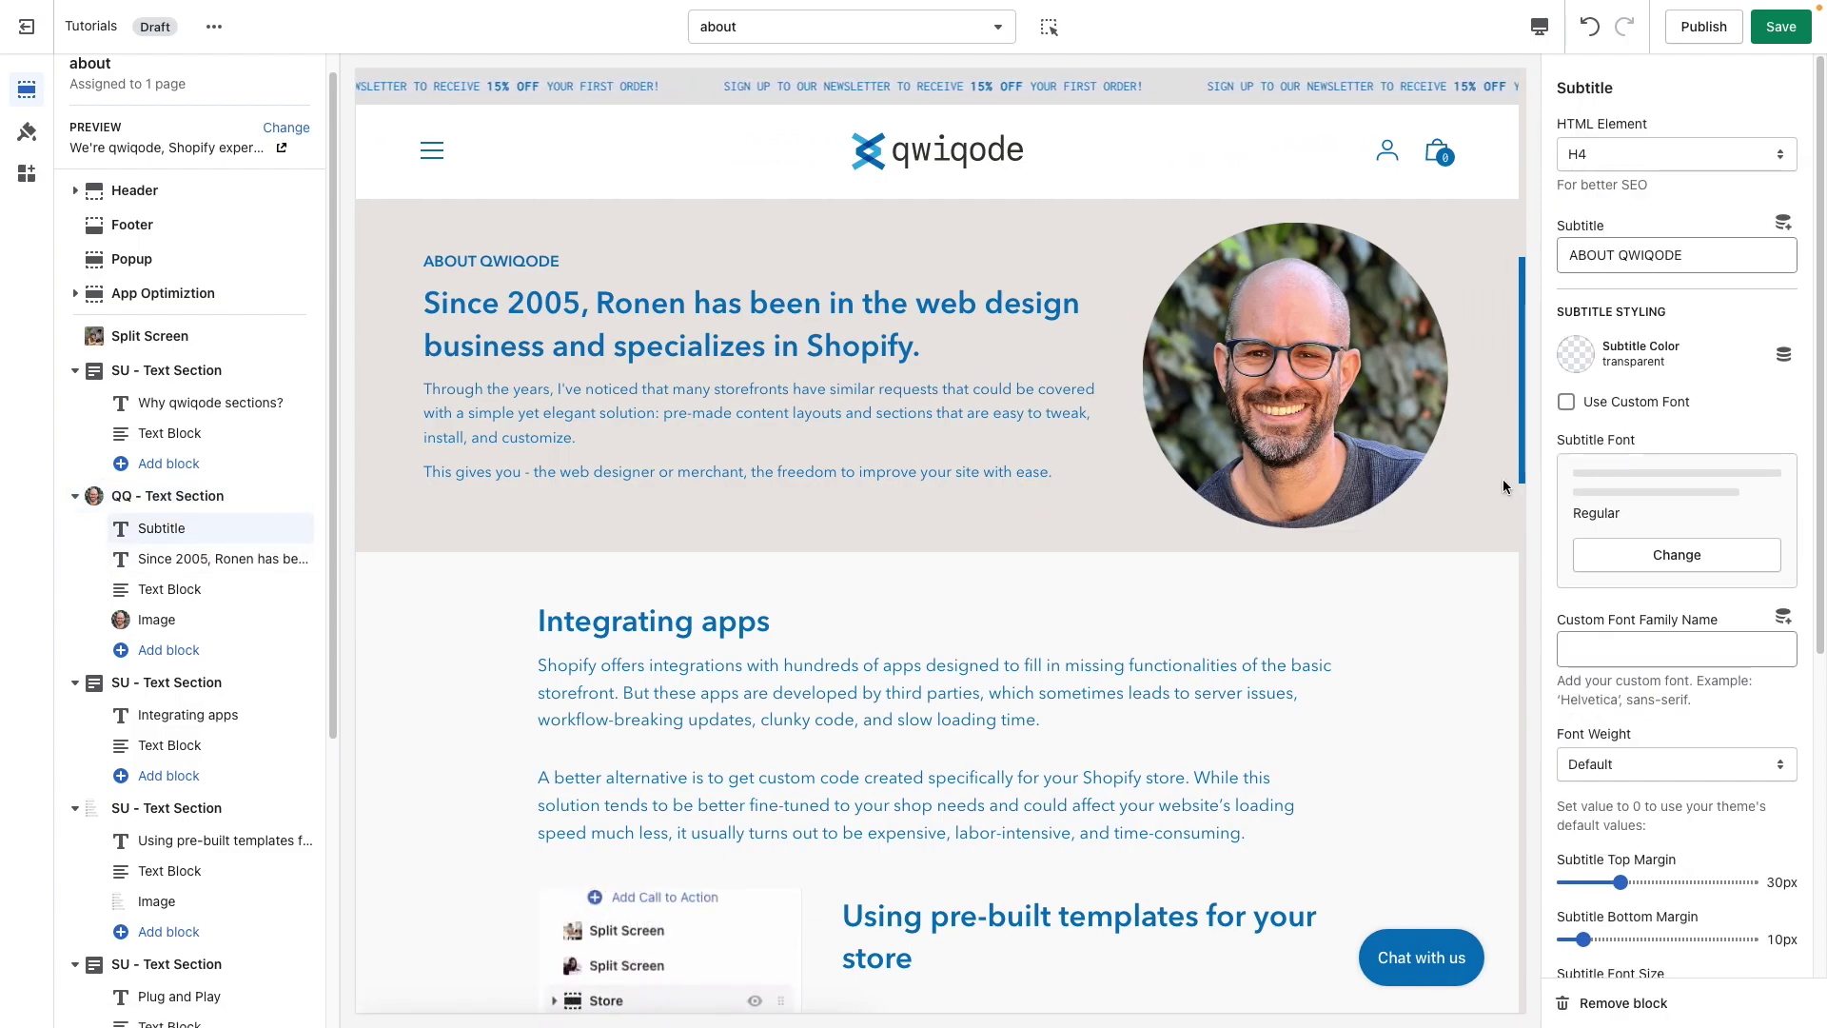
pyautogui.scroll(-5, 1655, 706)
pyautogui.scroll(-2, 1650, 696)
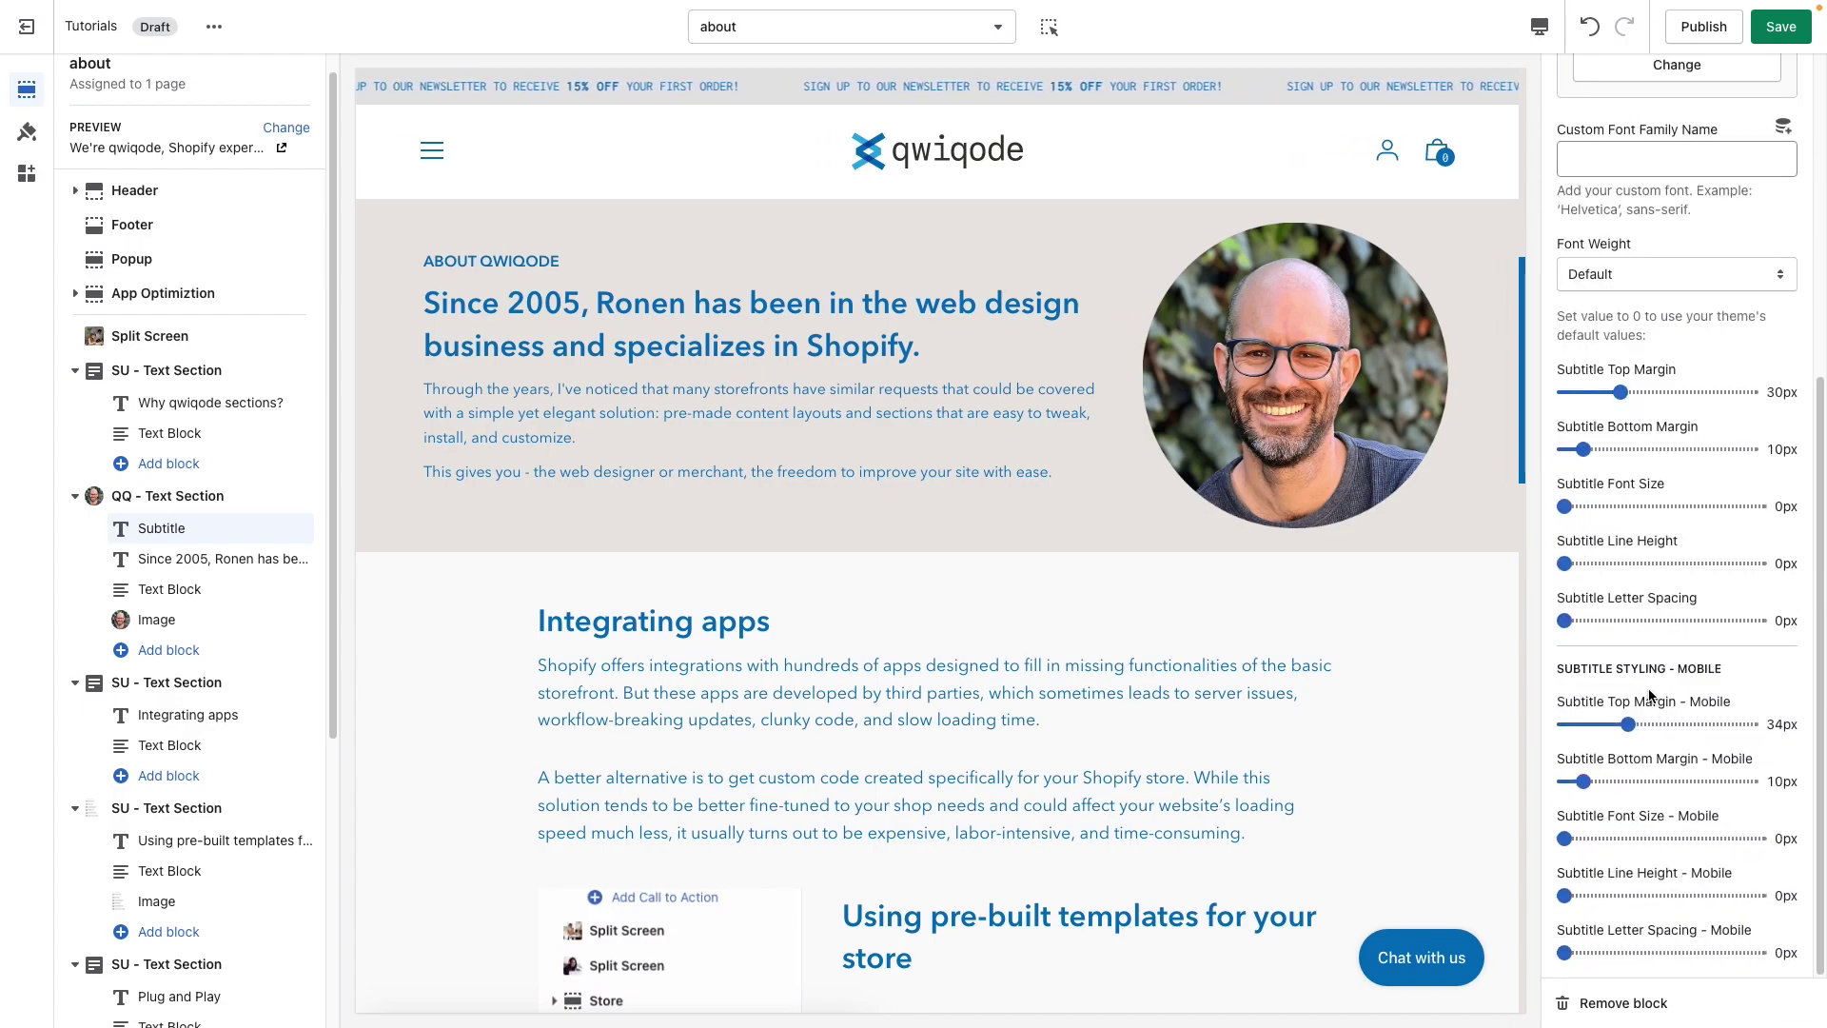
pyautogui.scroll(5, 1698, 691)
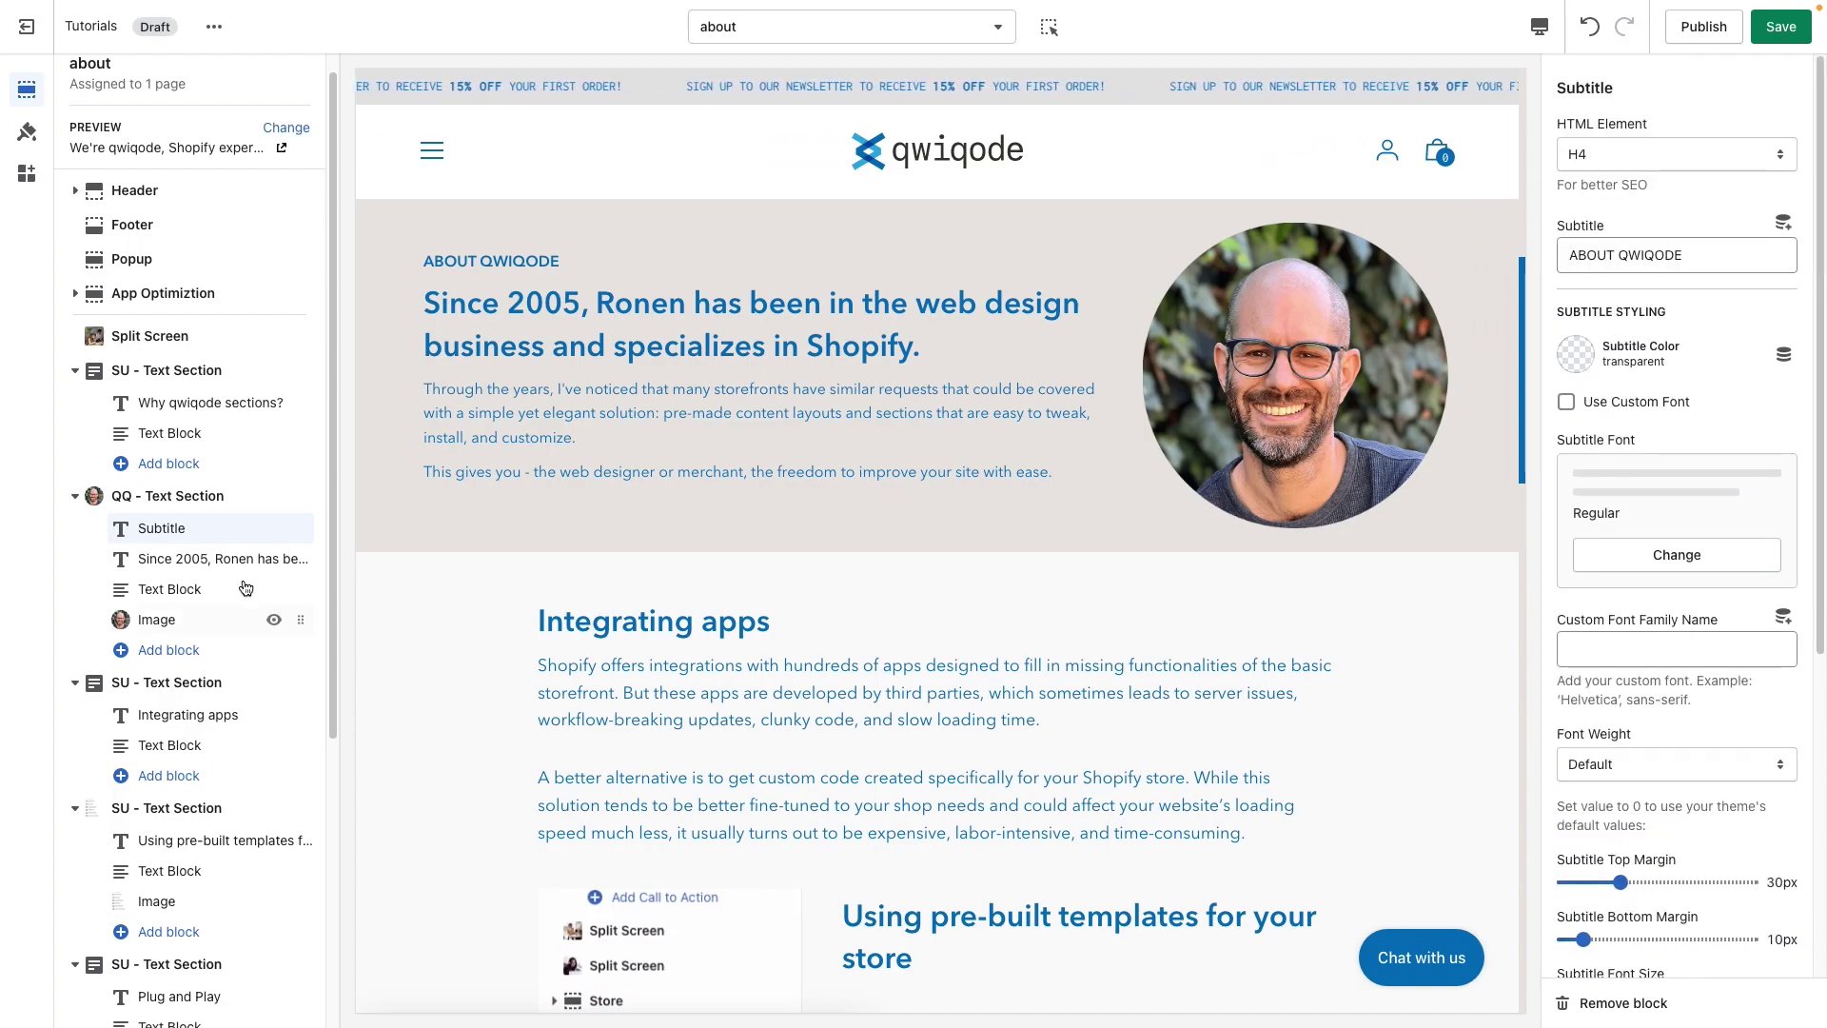
pyautogui.click(200, 557)
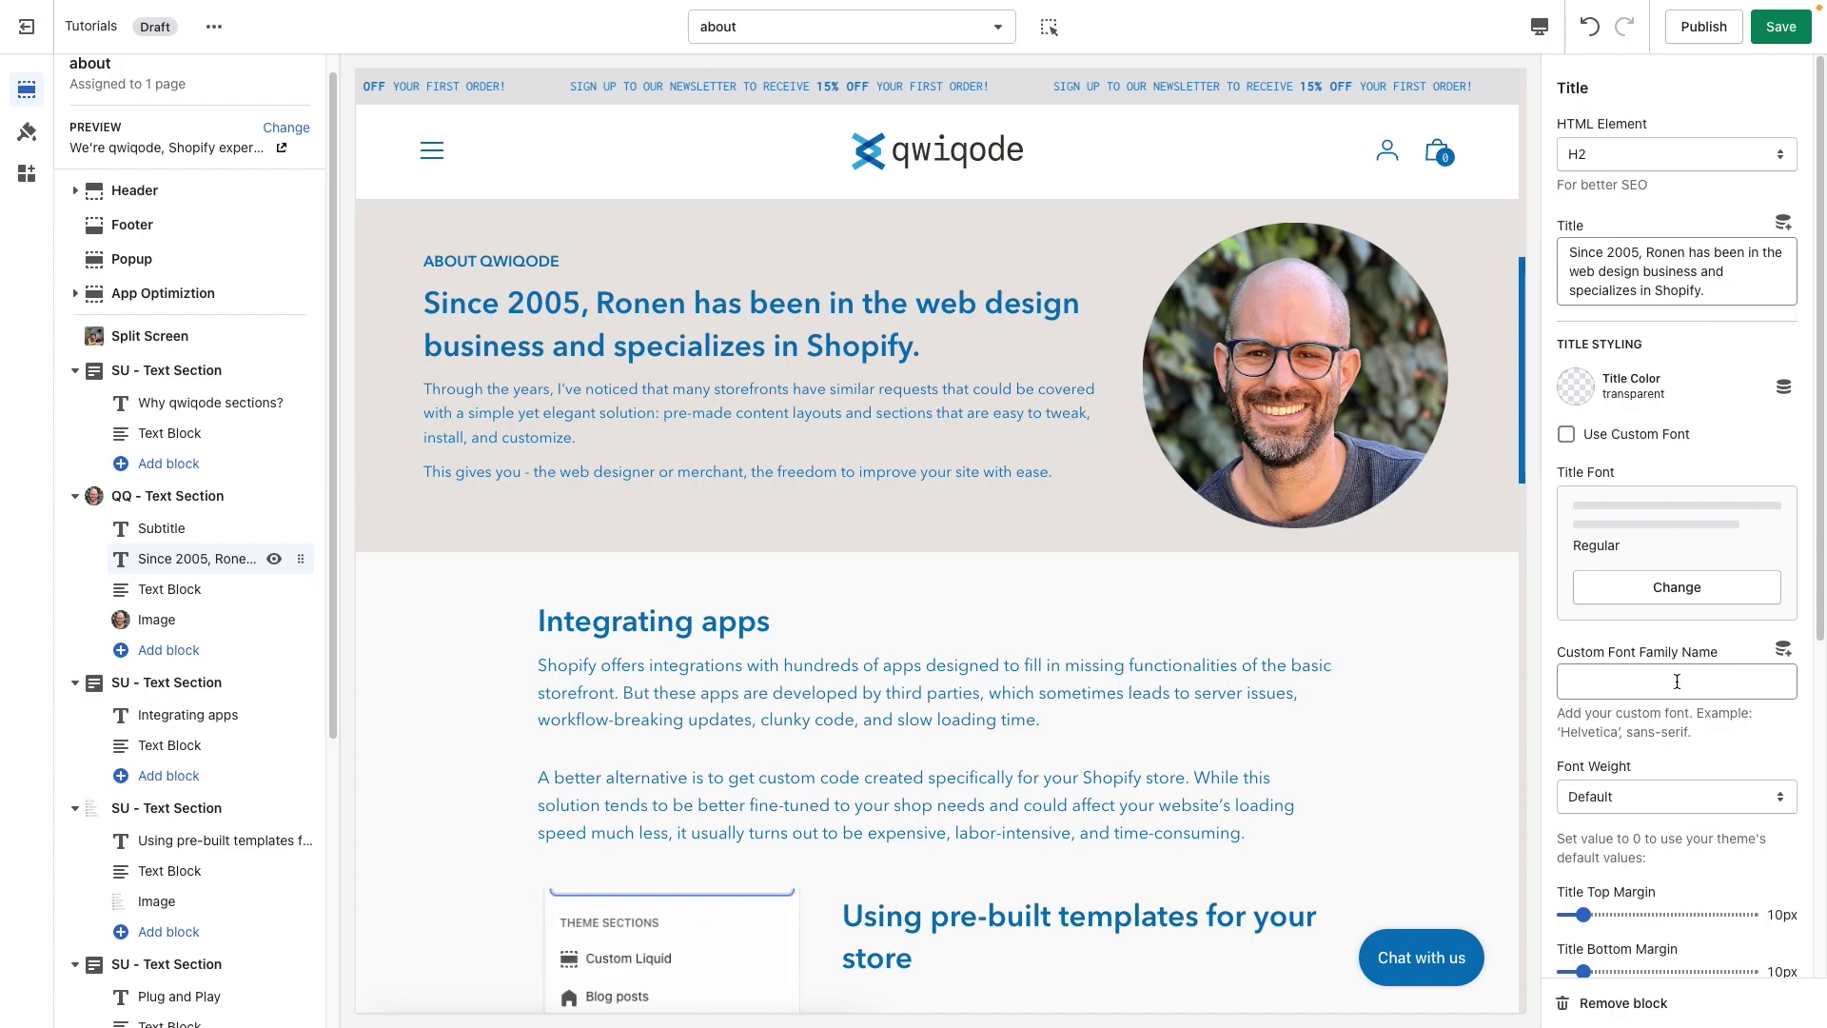
pyautogui.scroll(-5, 1670, 771)
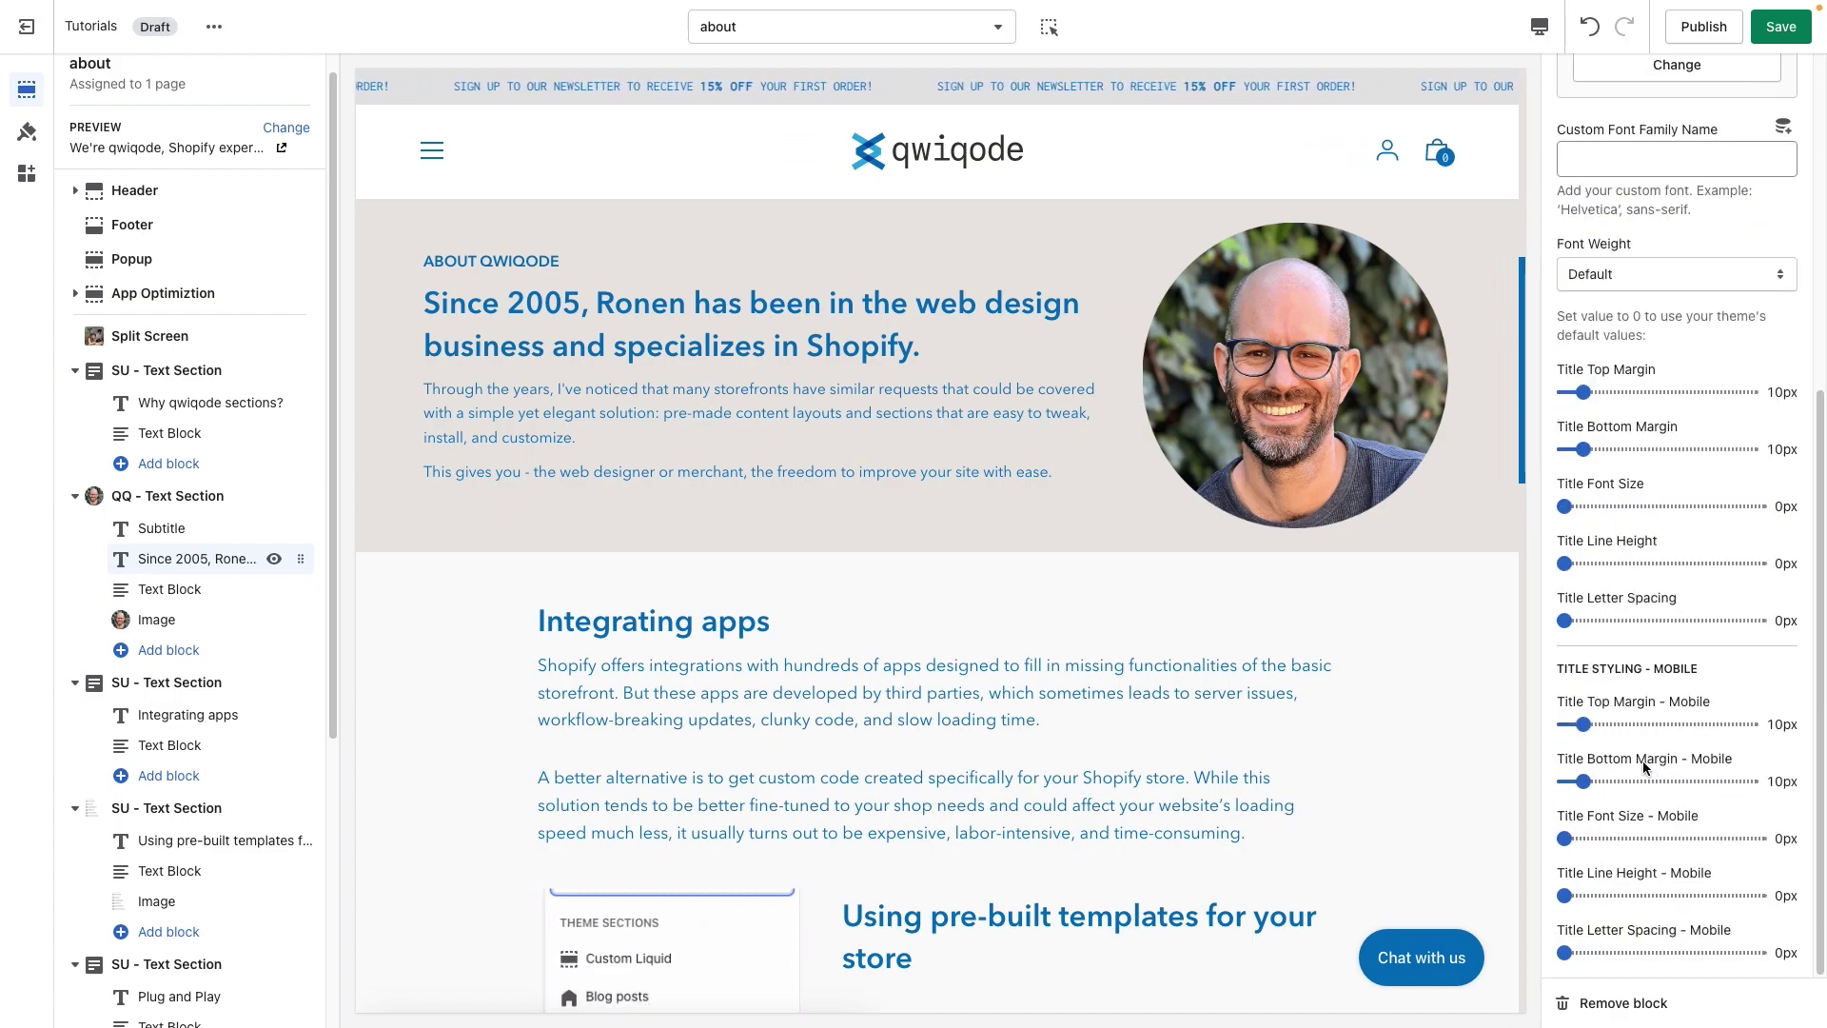
pyautogui.click(157, 619)
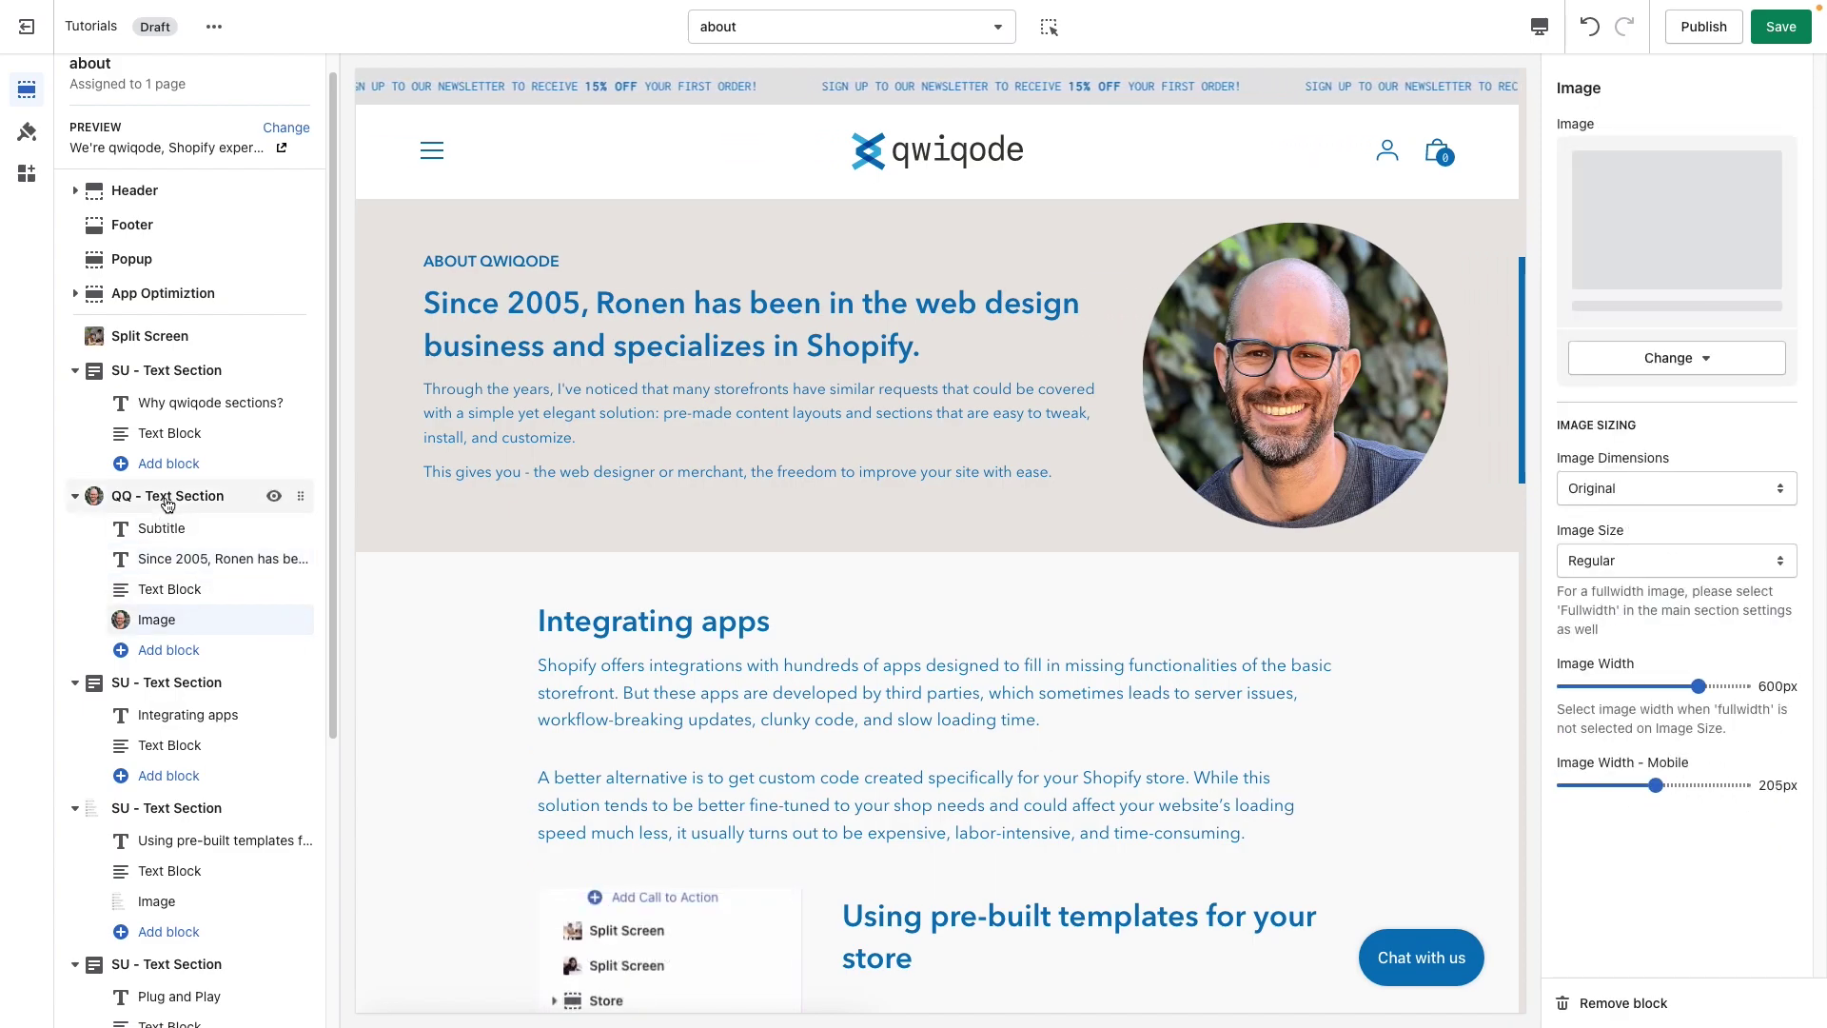
pyautogui.click(167, 496)
pyautogui.scroll(-4, 1720, 600)
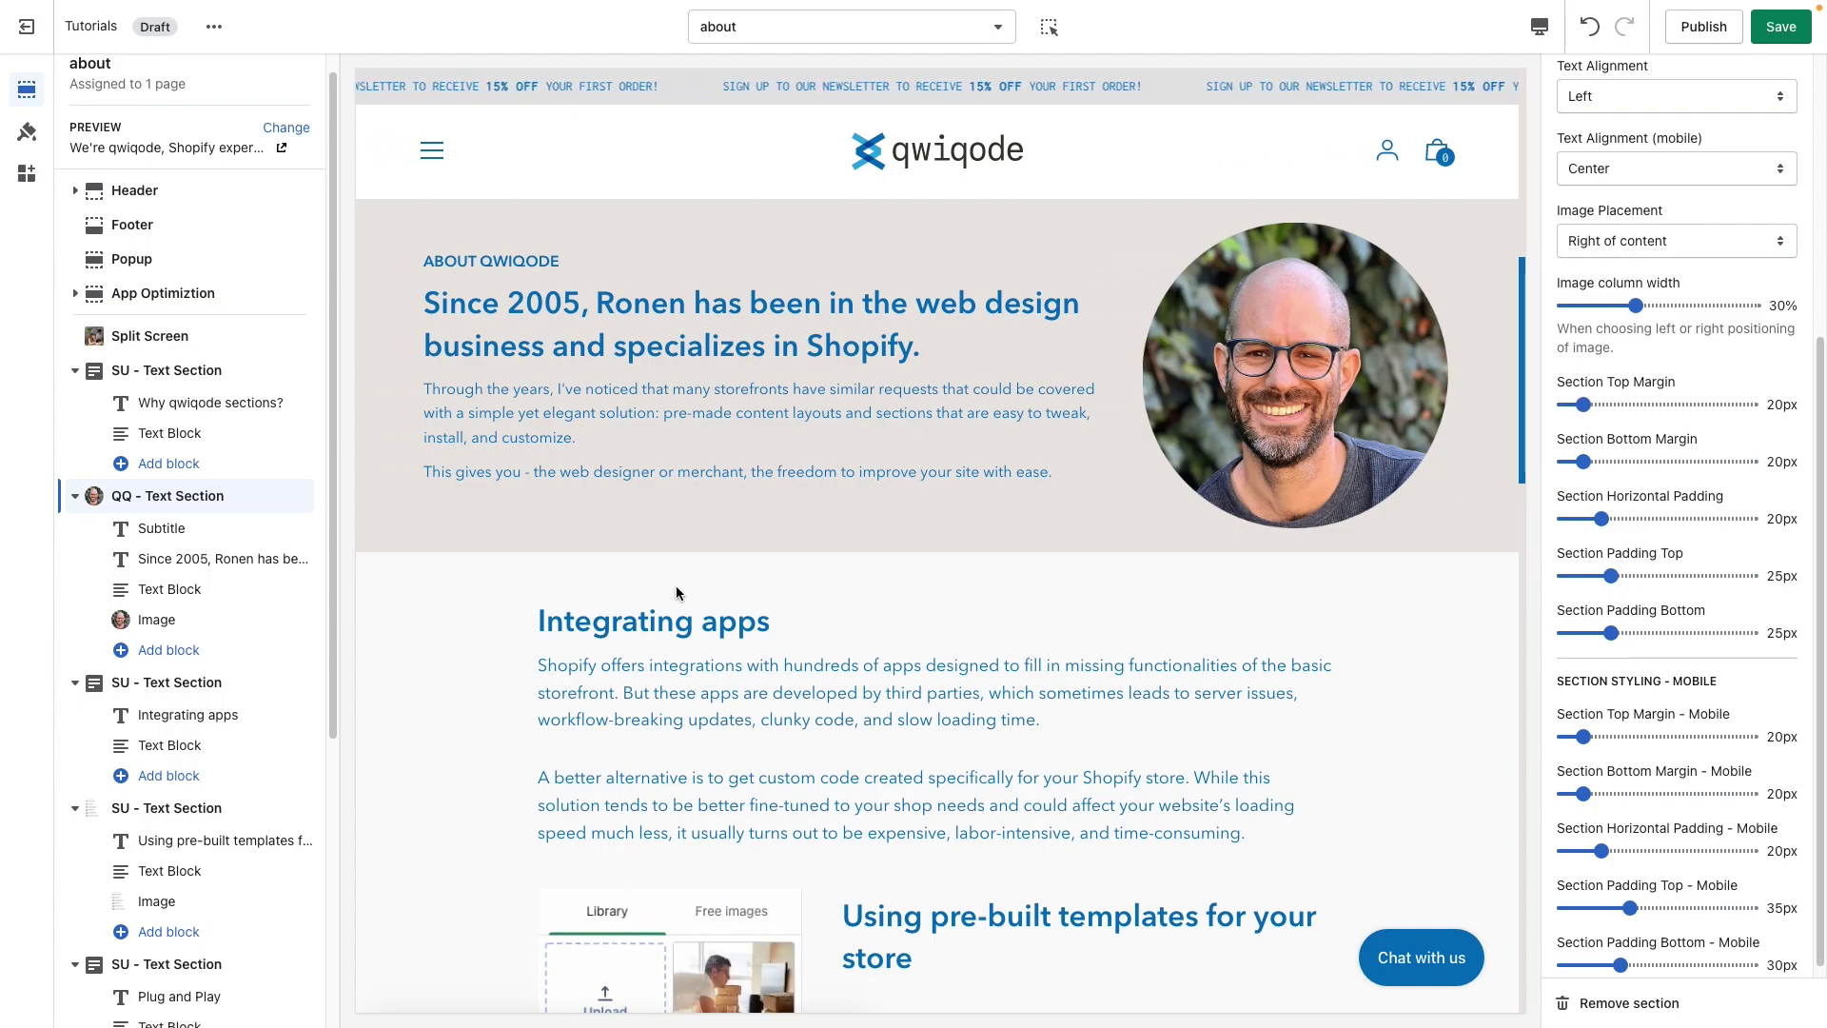
pyautogui.scroll(2, 640, 586)
pyautogui.scroll(1, 640, 585)
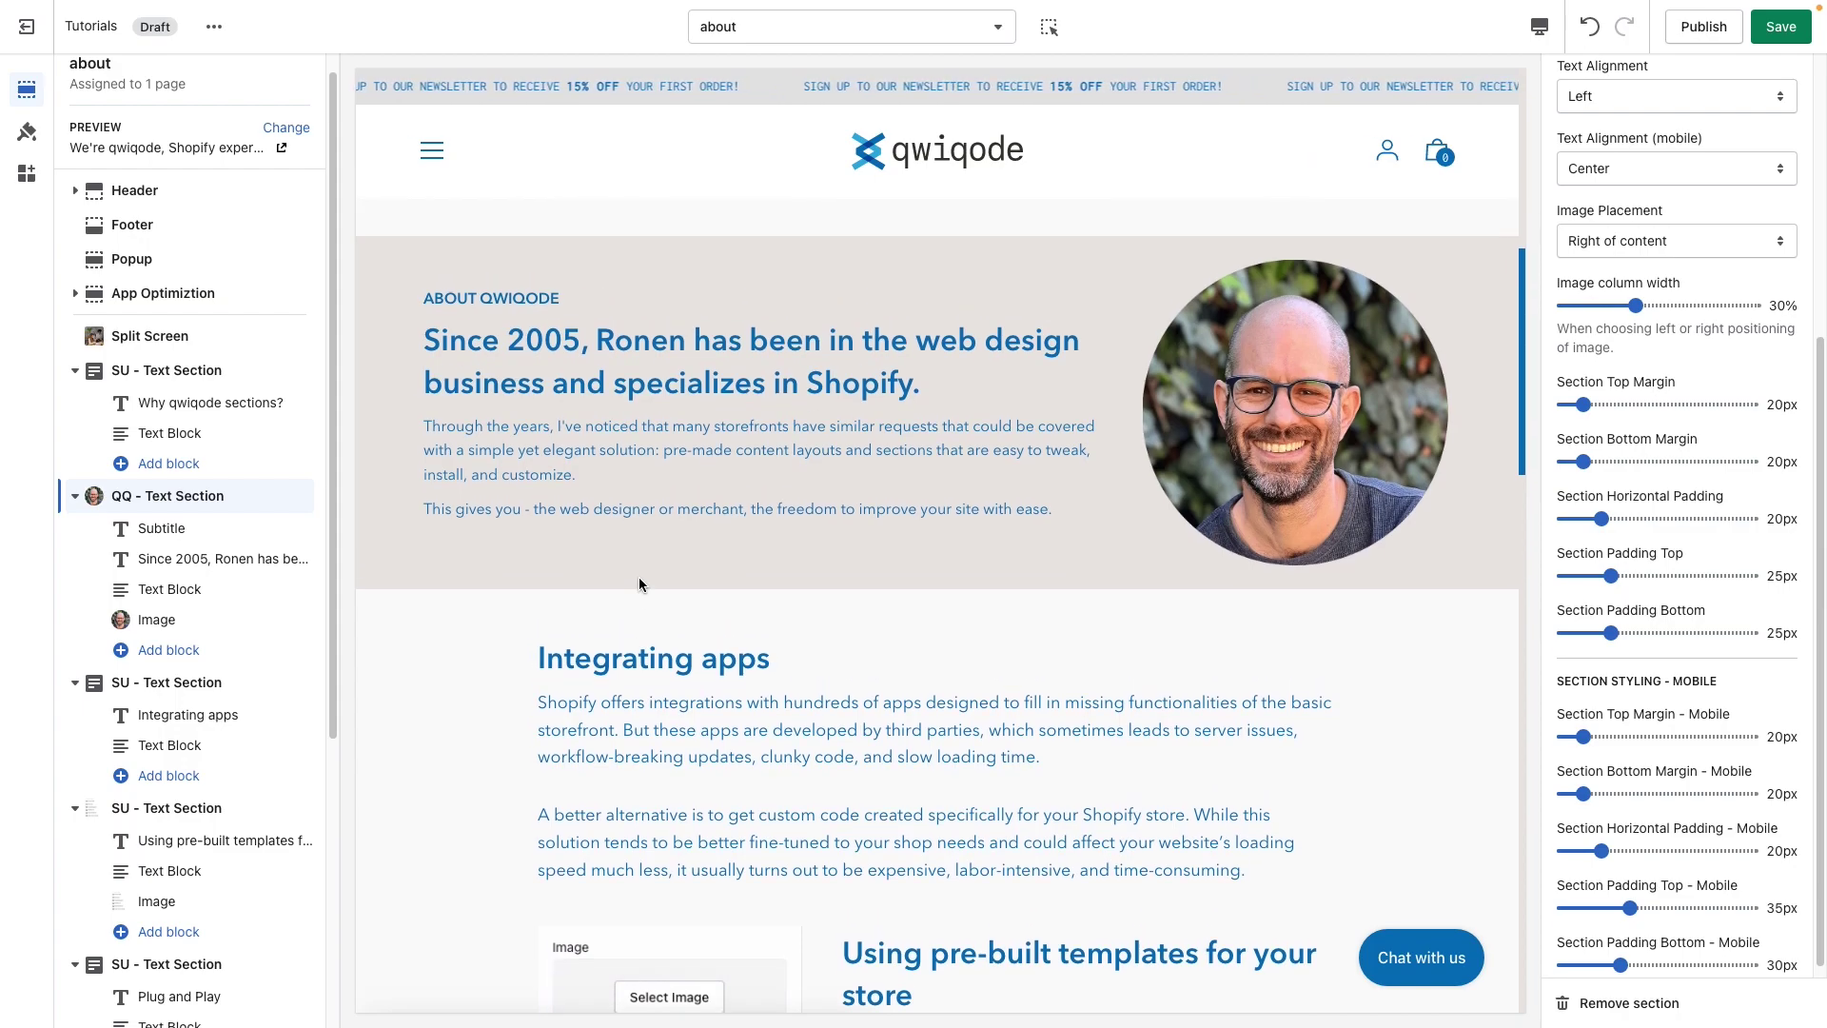
pyautogui.scroll(1, 640, 585)
pyautogui.scroll(1, 639, 587)
pyautogui.scroll(1, 641, 585)
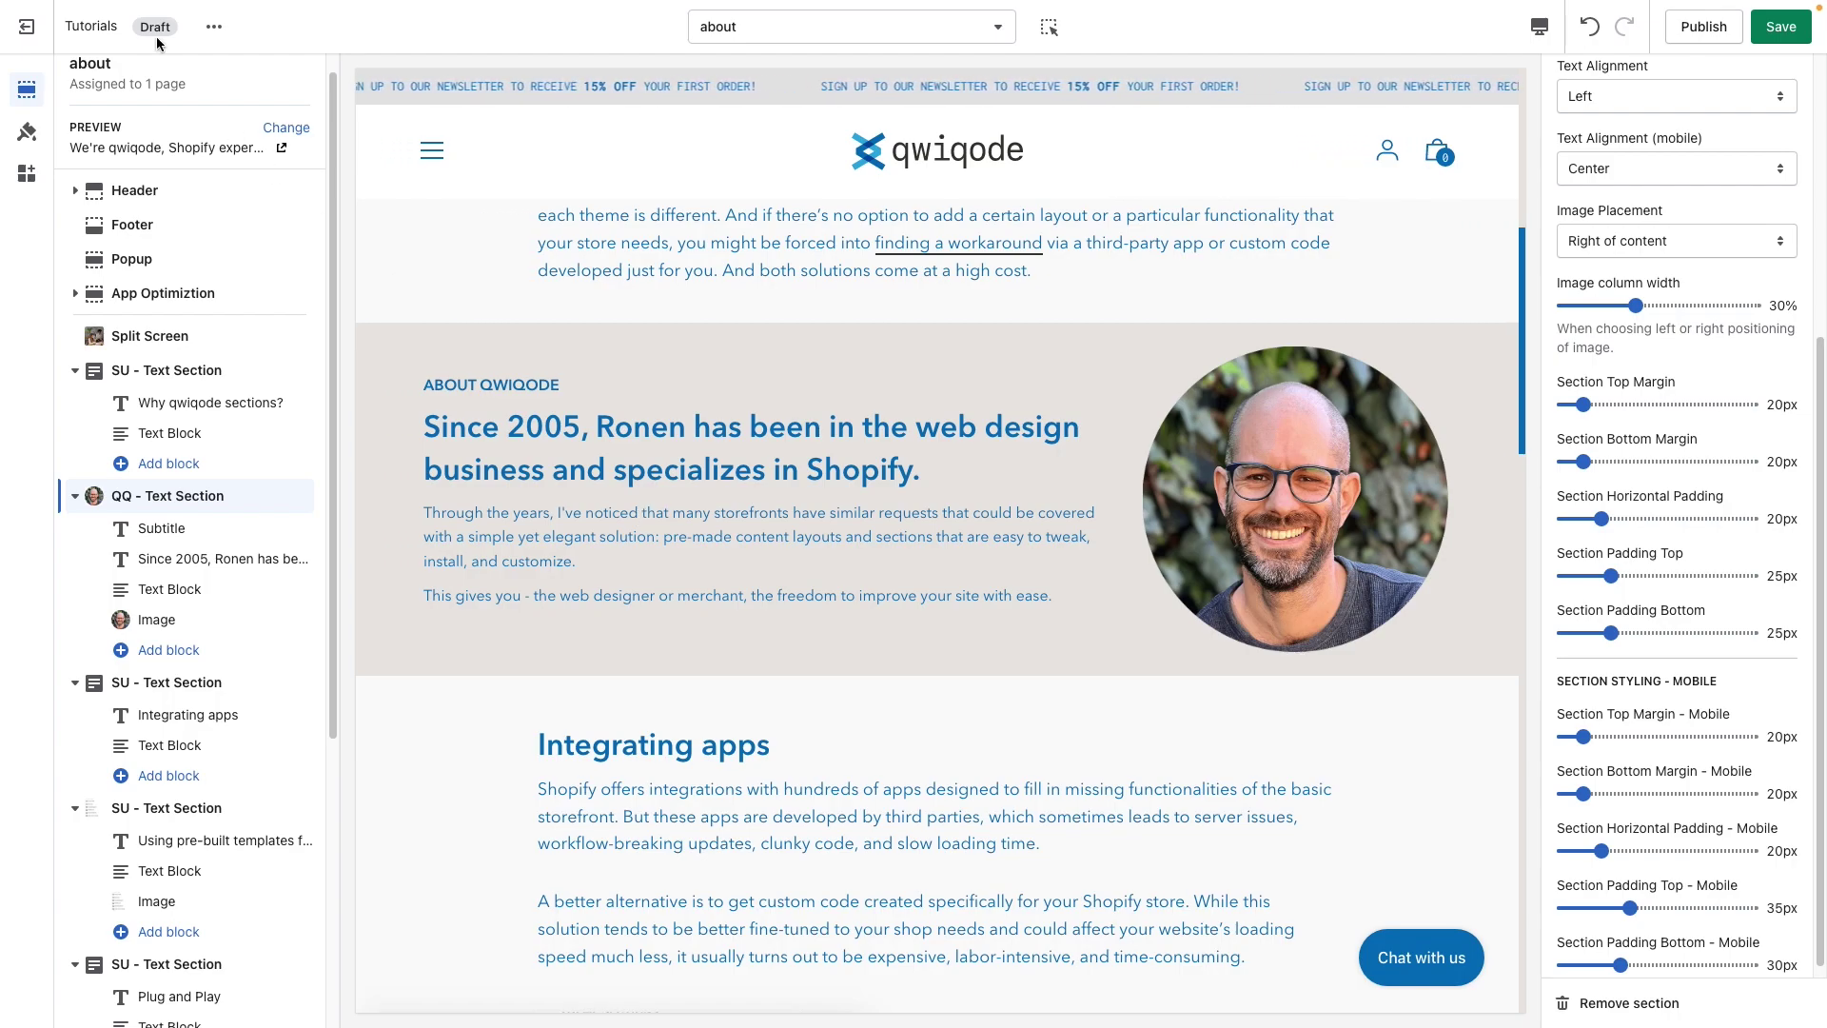
# - Open the Tutorials theme's code files through Edit code
pyautogui.click(214, 32)
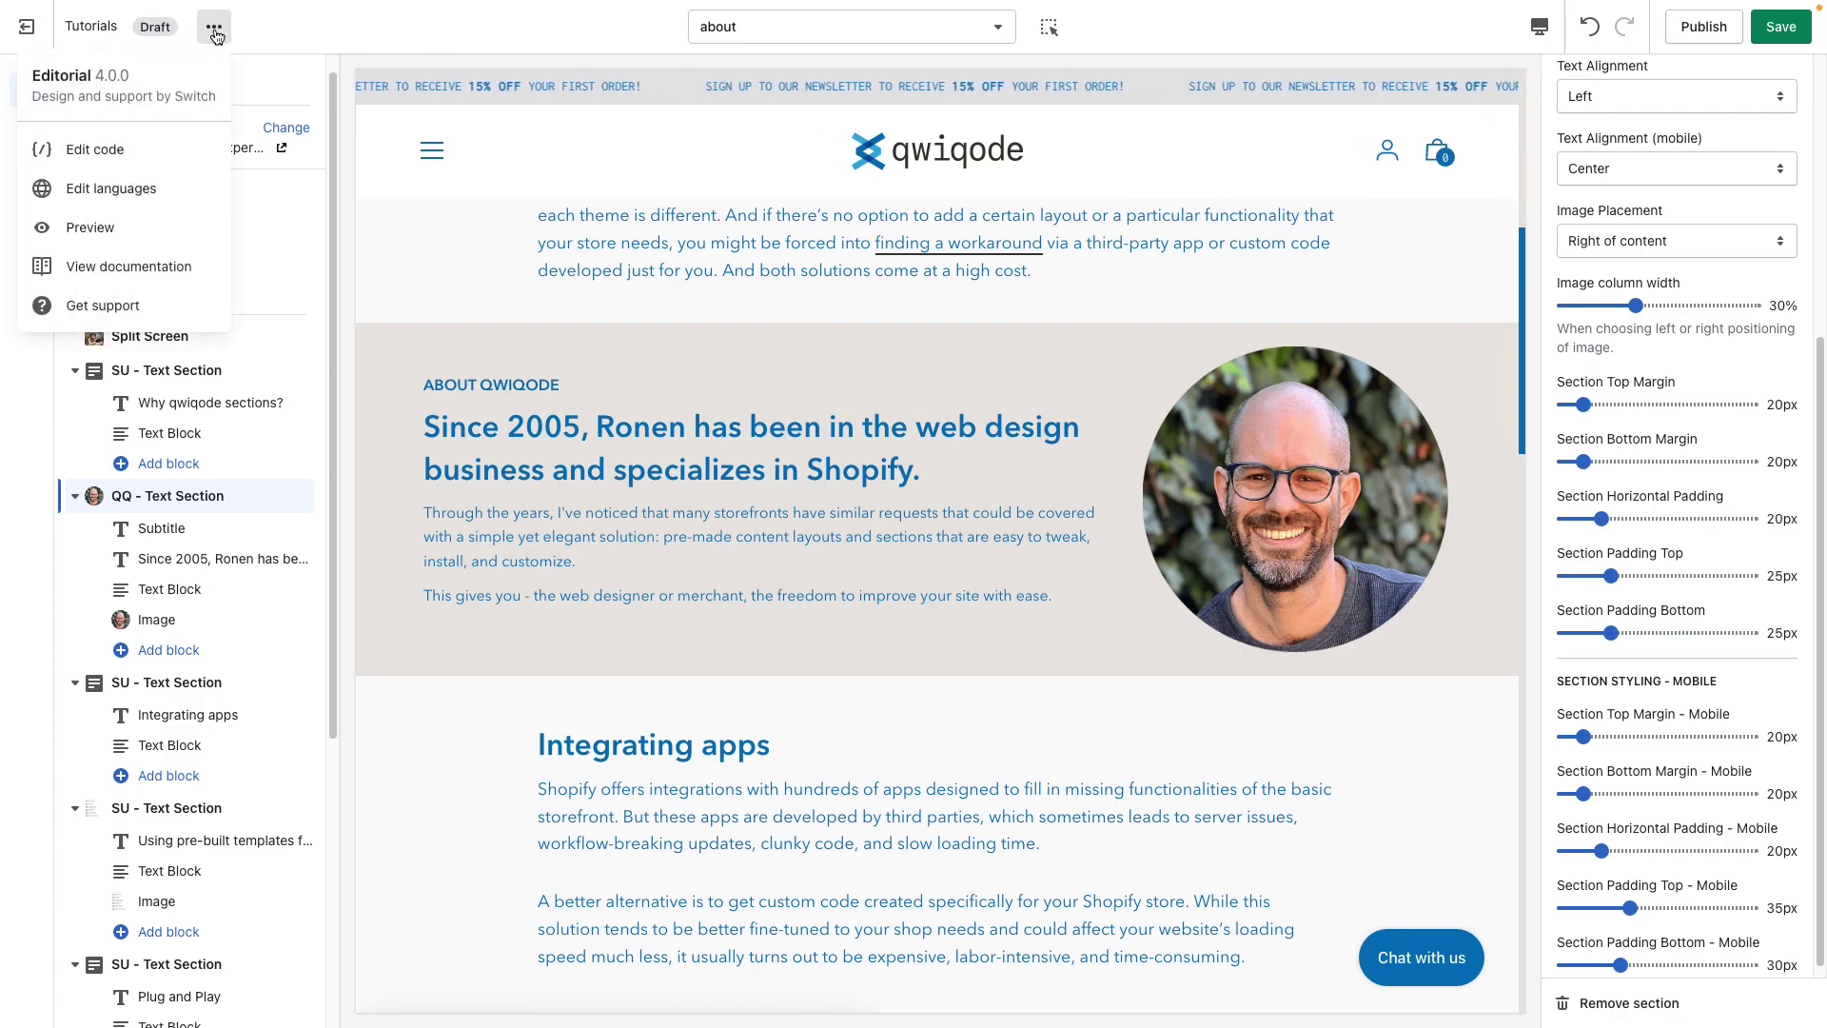
pyautogui.click(131, 160)
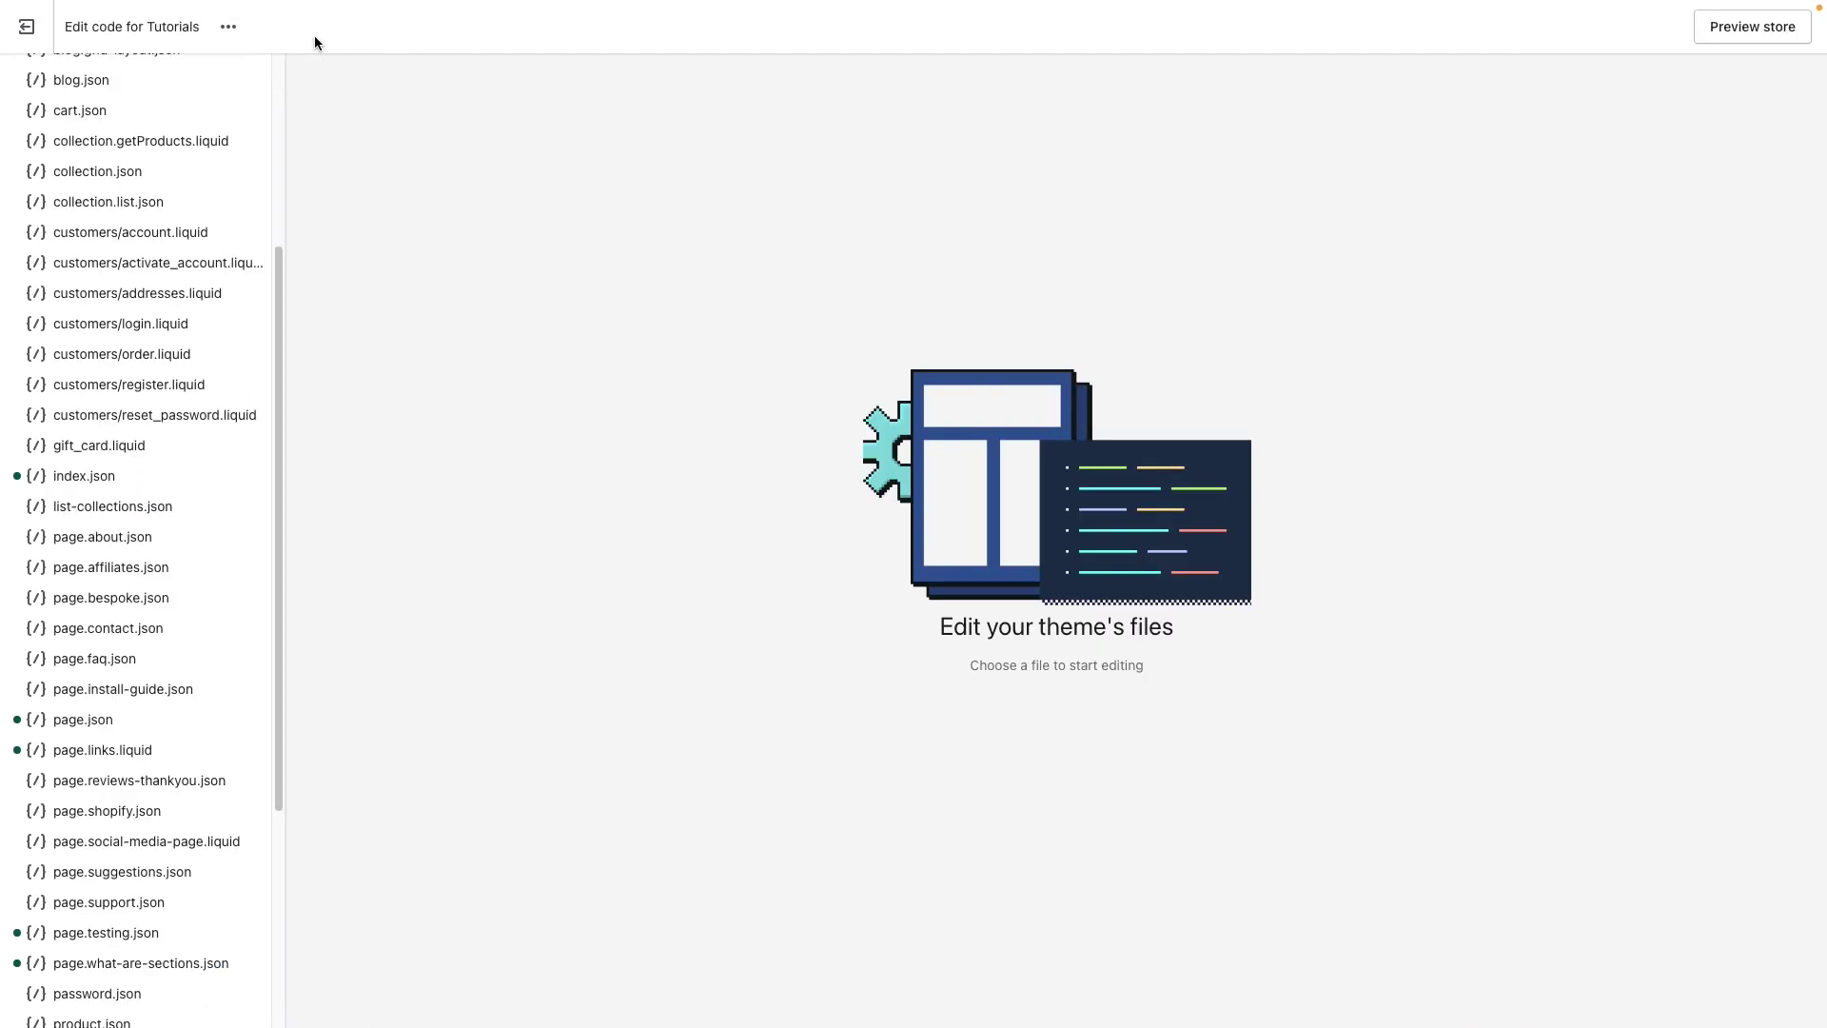
pyautogui.scroll(3, 244, 346)
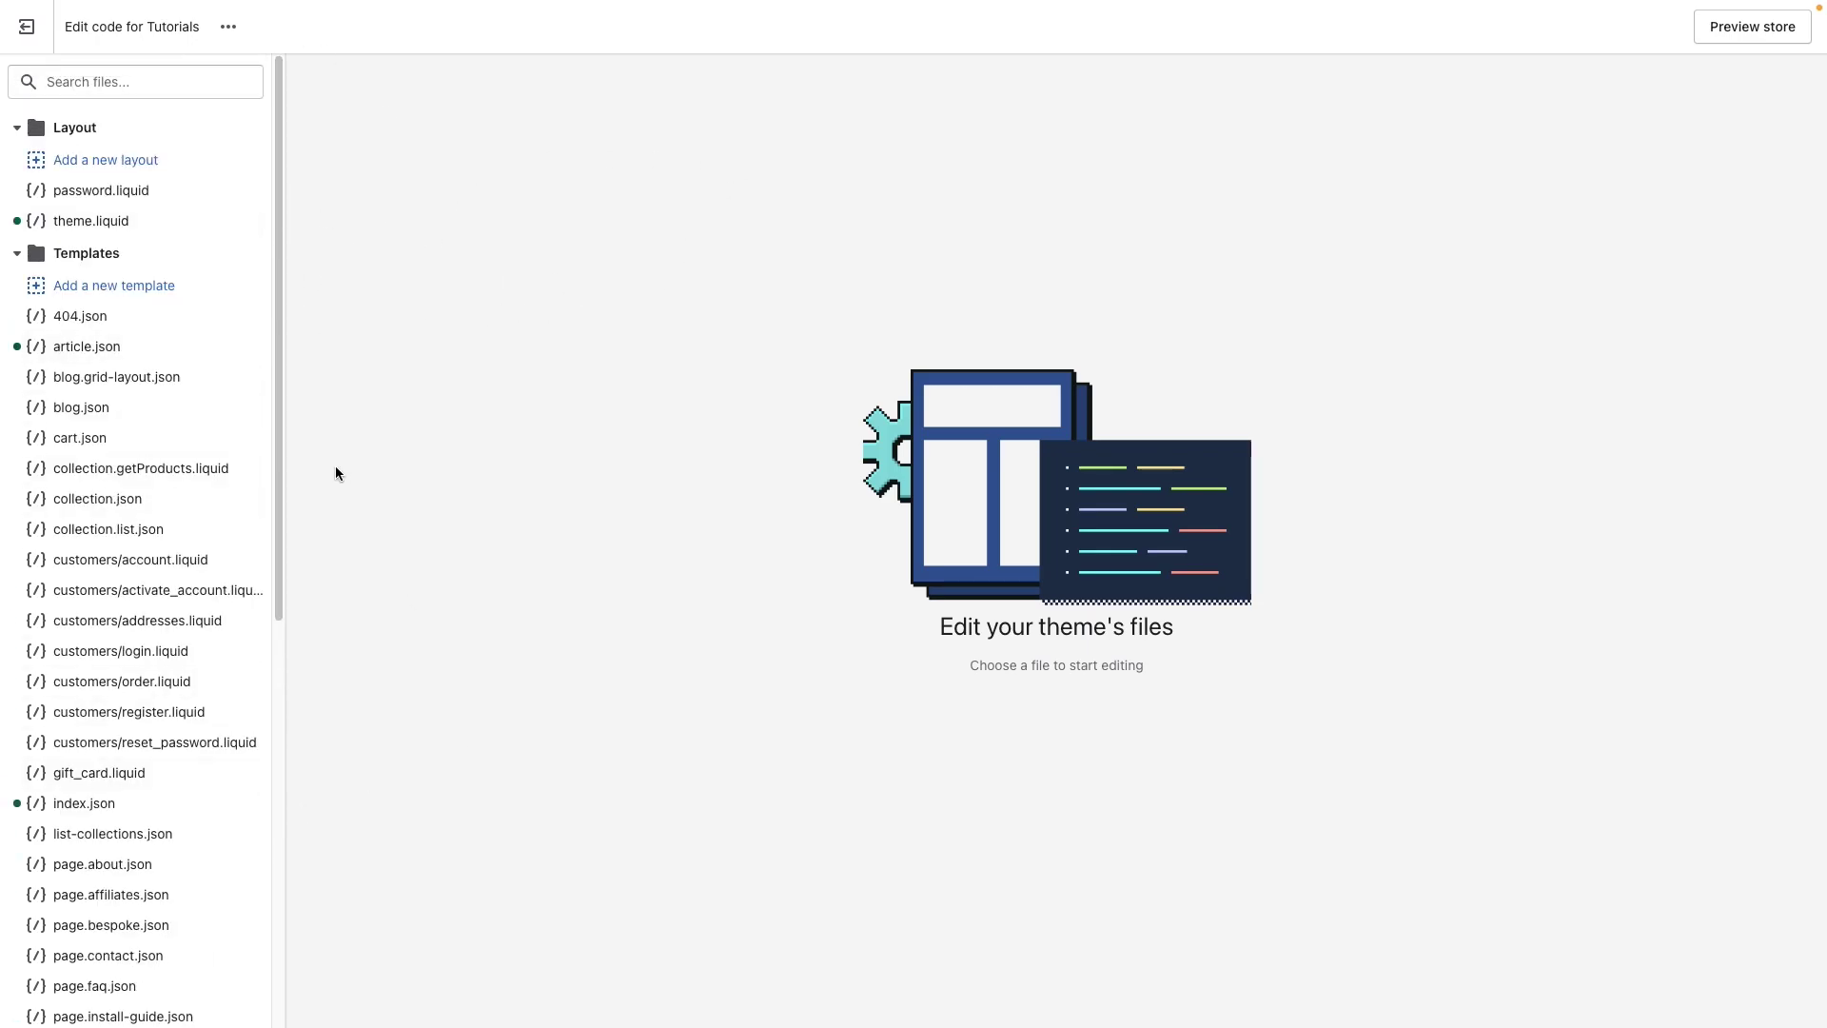
pyautogui.moveTo(281, 422); pyautogui.dragTo(282, 431)
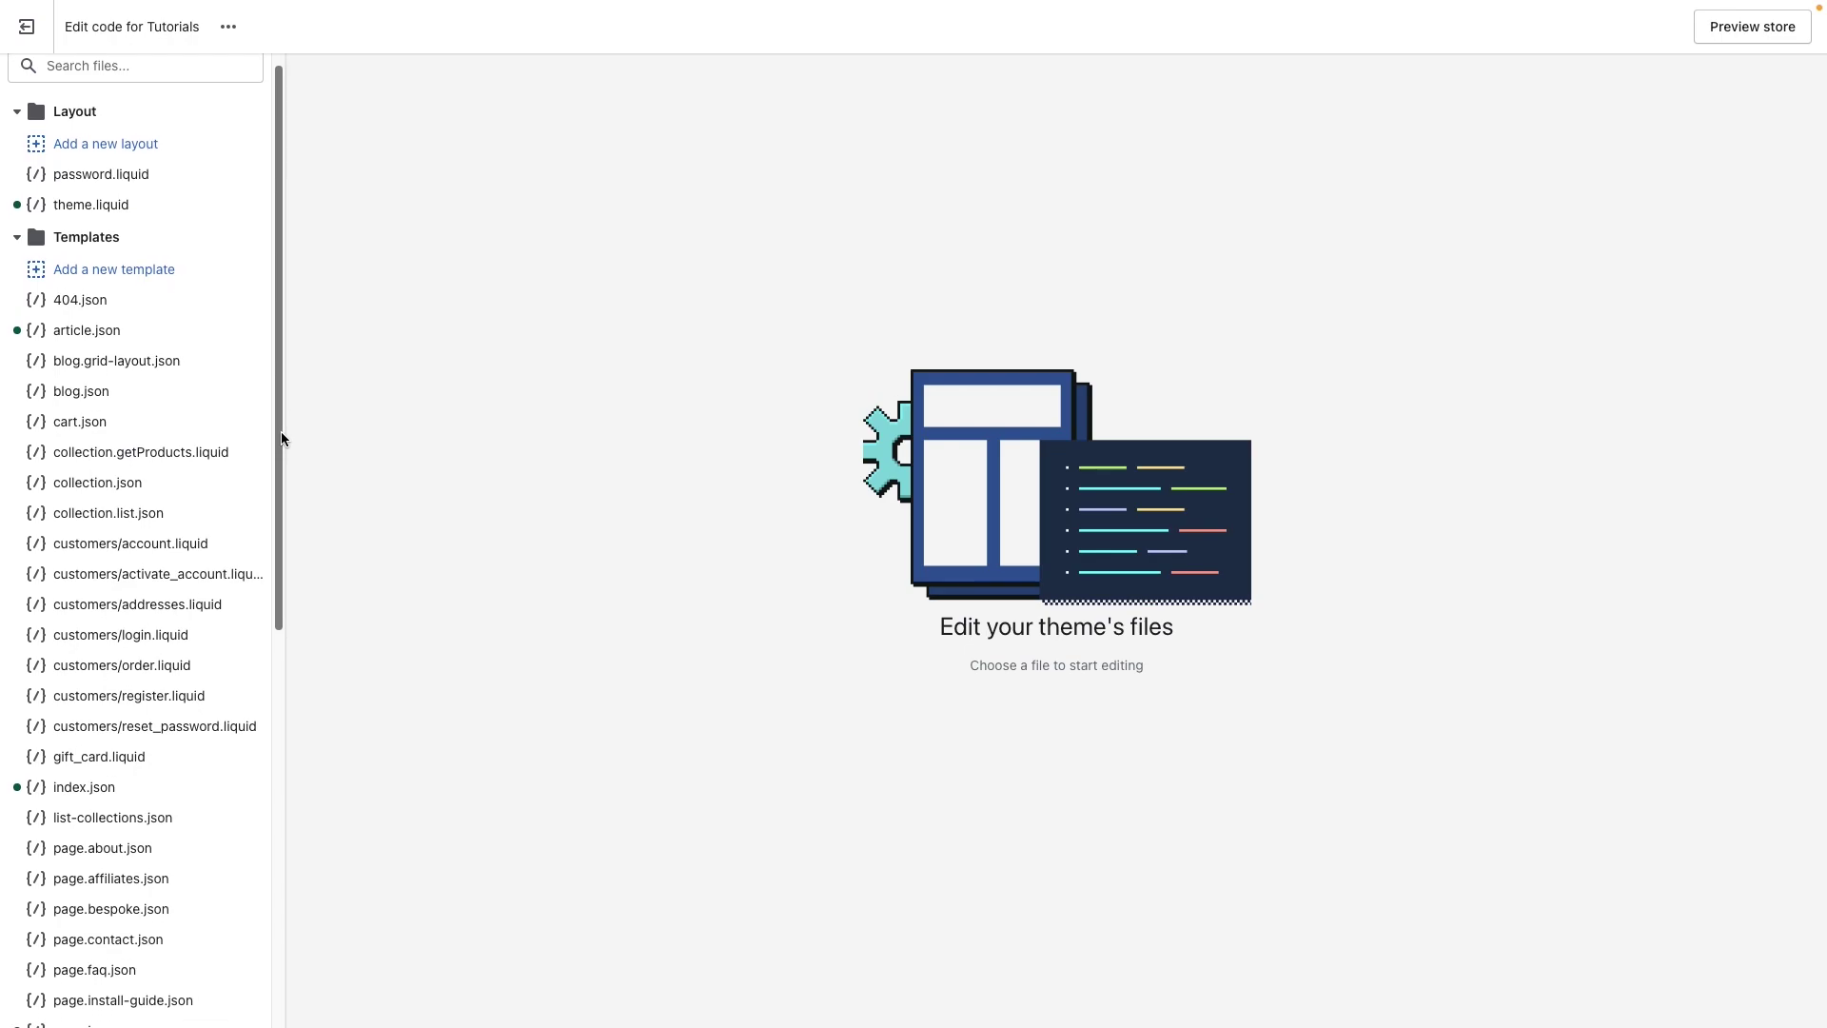
pyautogui.moveTo(282, 443)
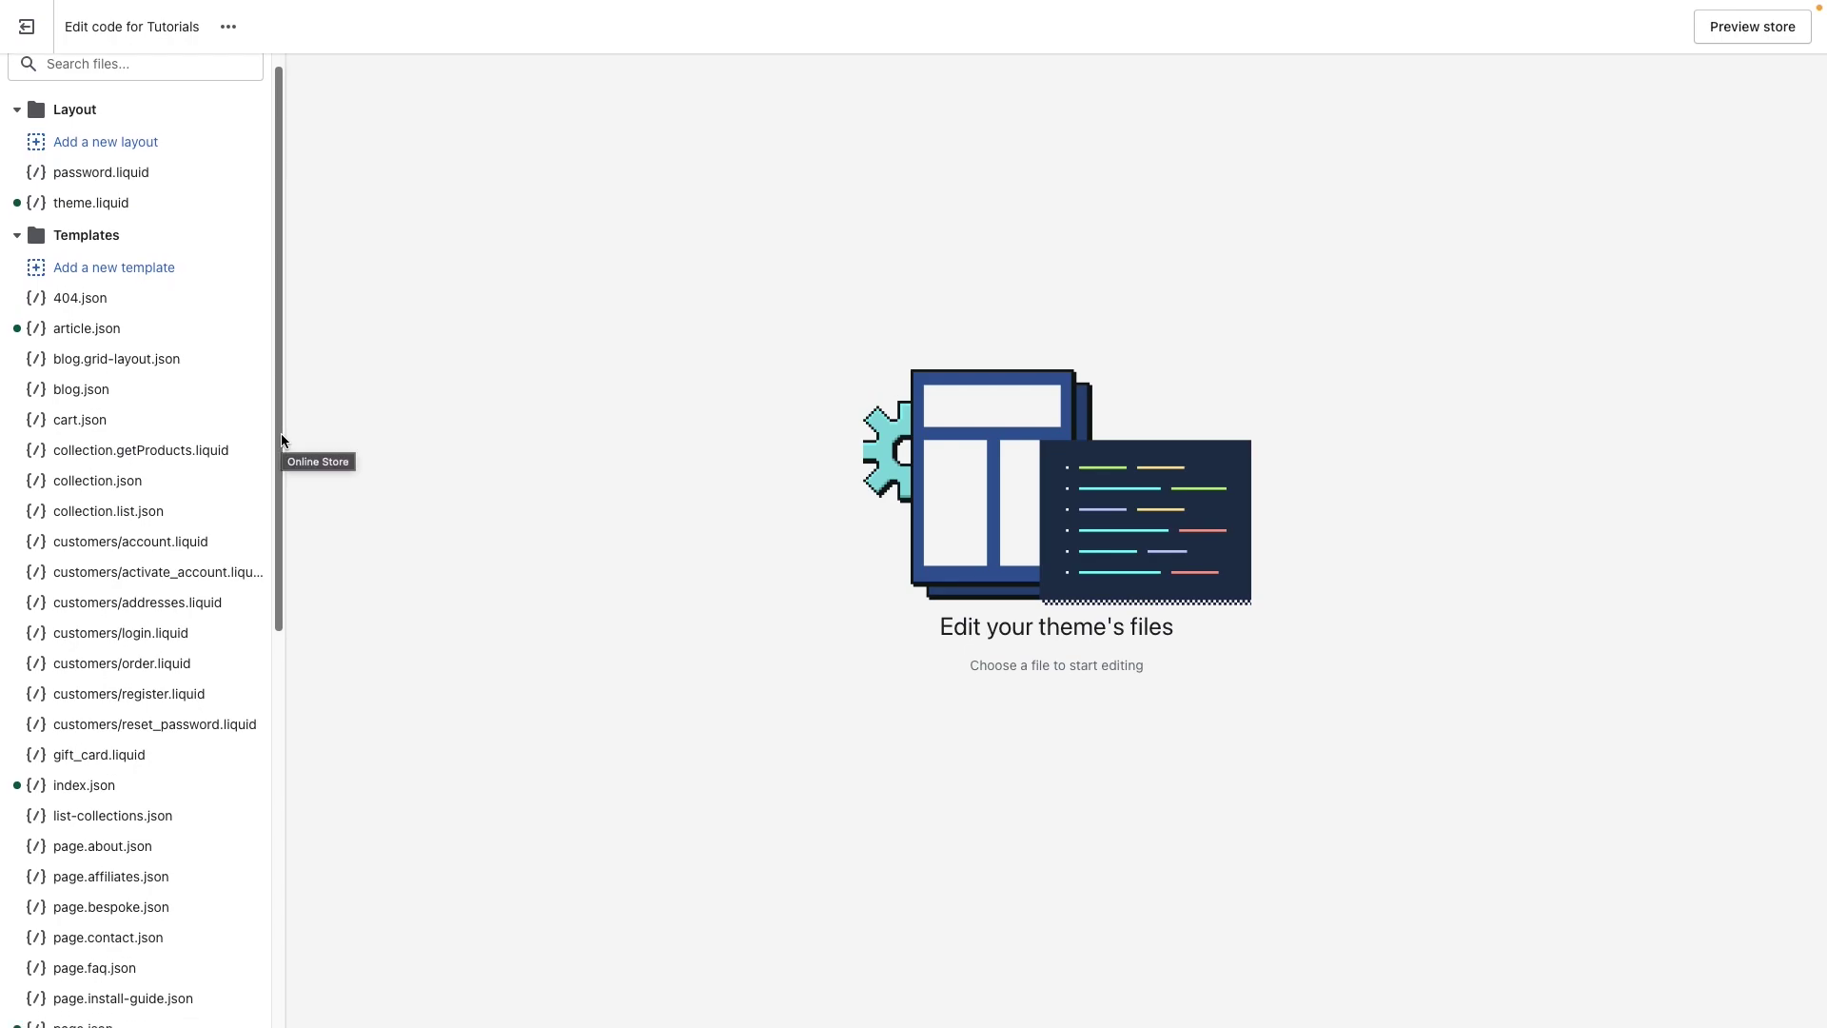
pyautogui.moveTo(282, 433); pyautogui.dragTo(281, 450)
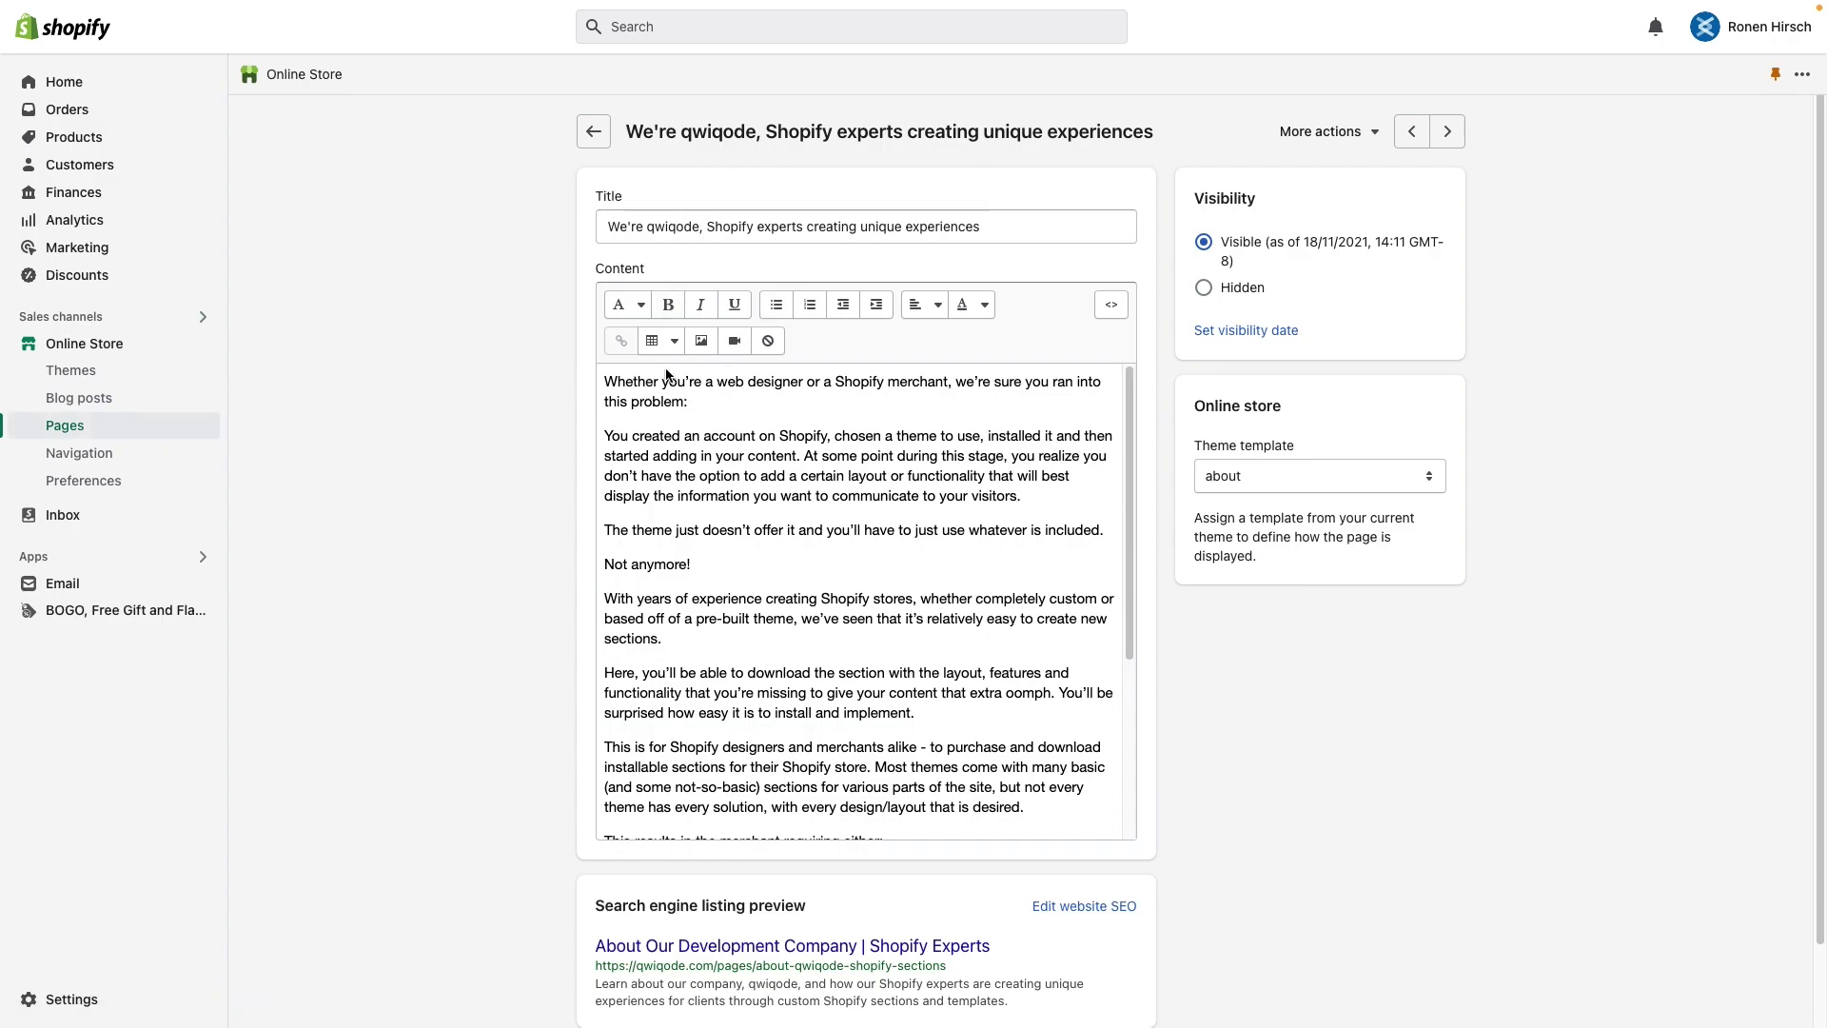
# - Confirm the about page's Theme template dropdown shows about
pyautogui.click(1262, 468)
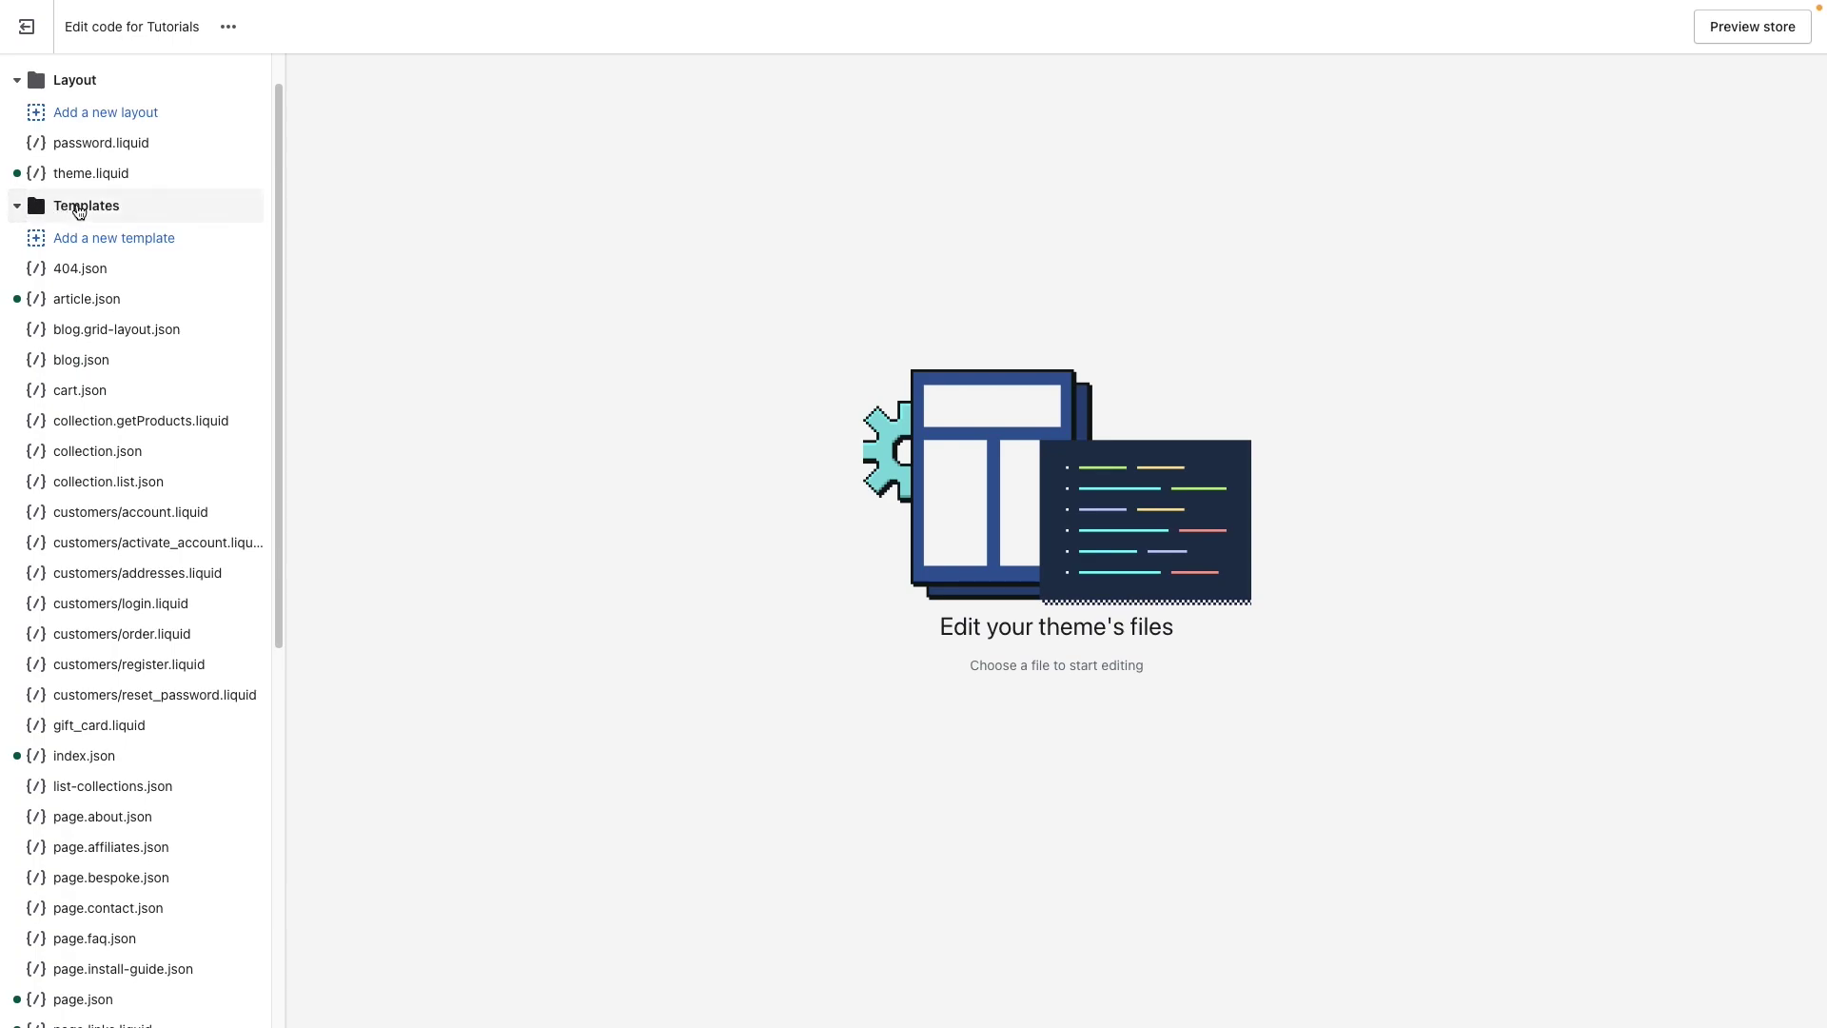
pyautogui.scroll(-1, 142, 775)
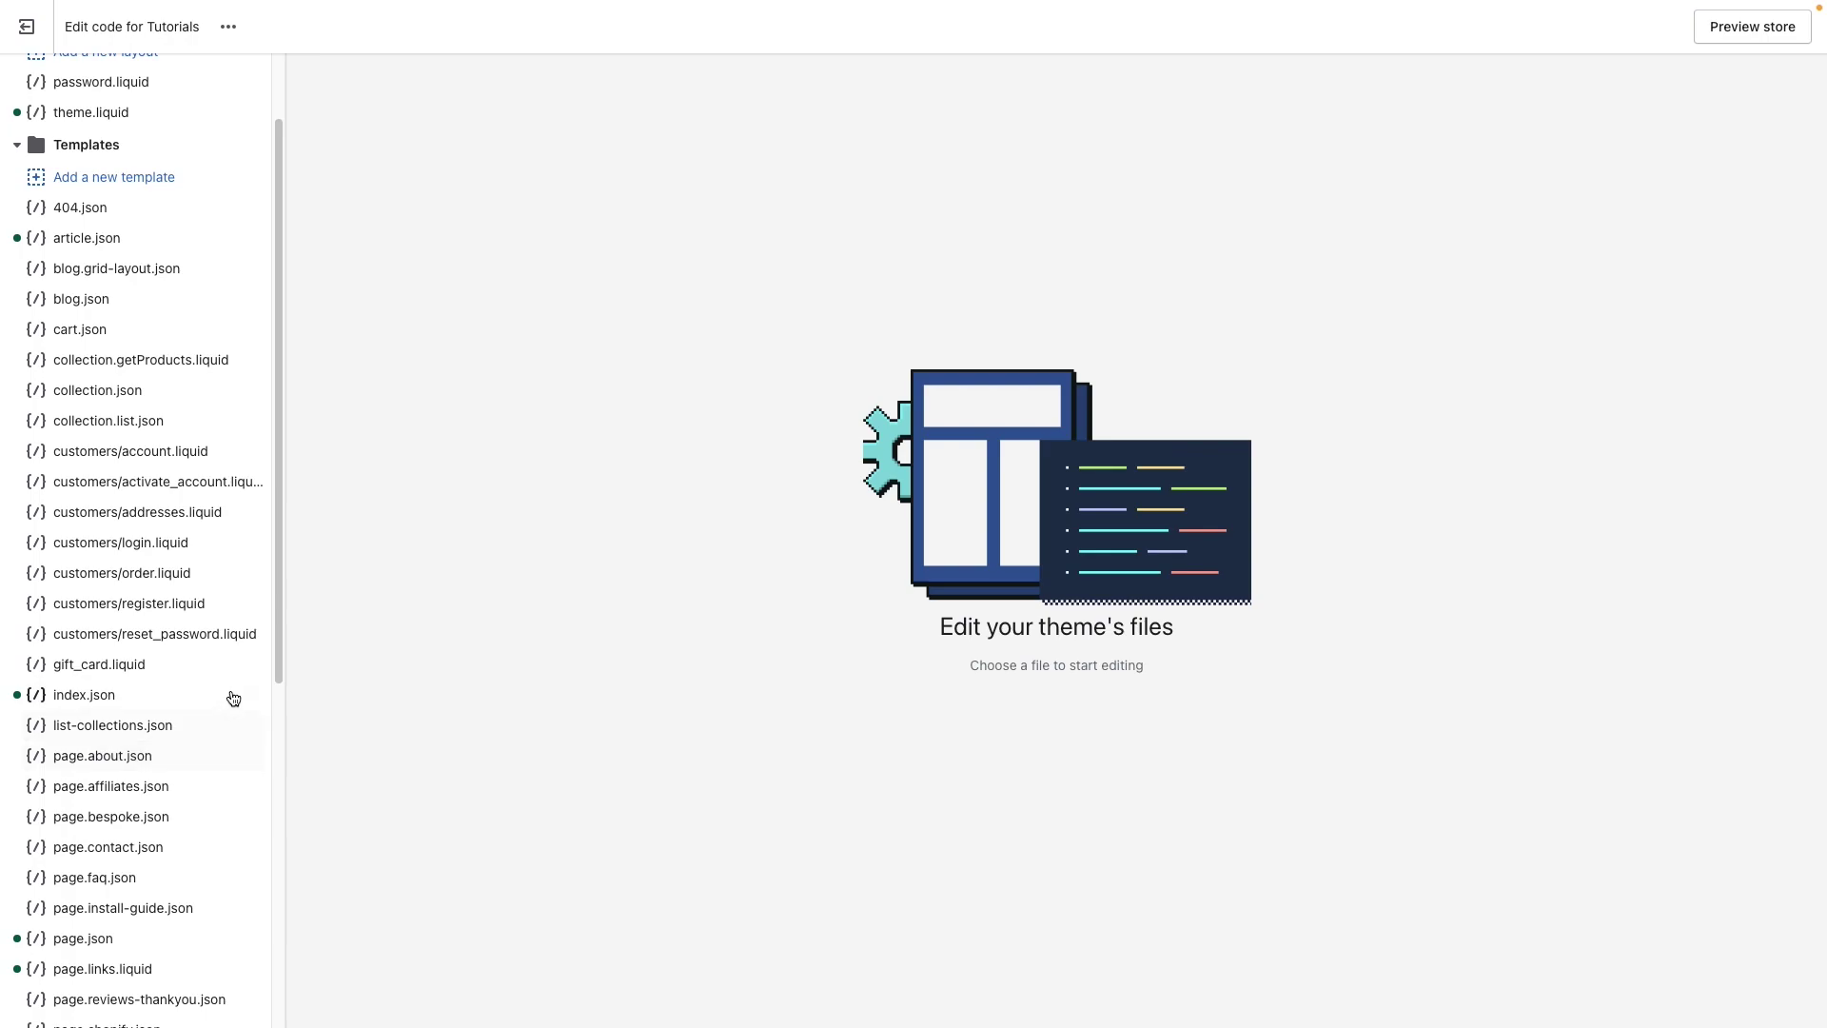
pyautogui.moveTo(276, 648); pyautogui.dragTo(253, 974)
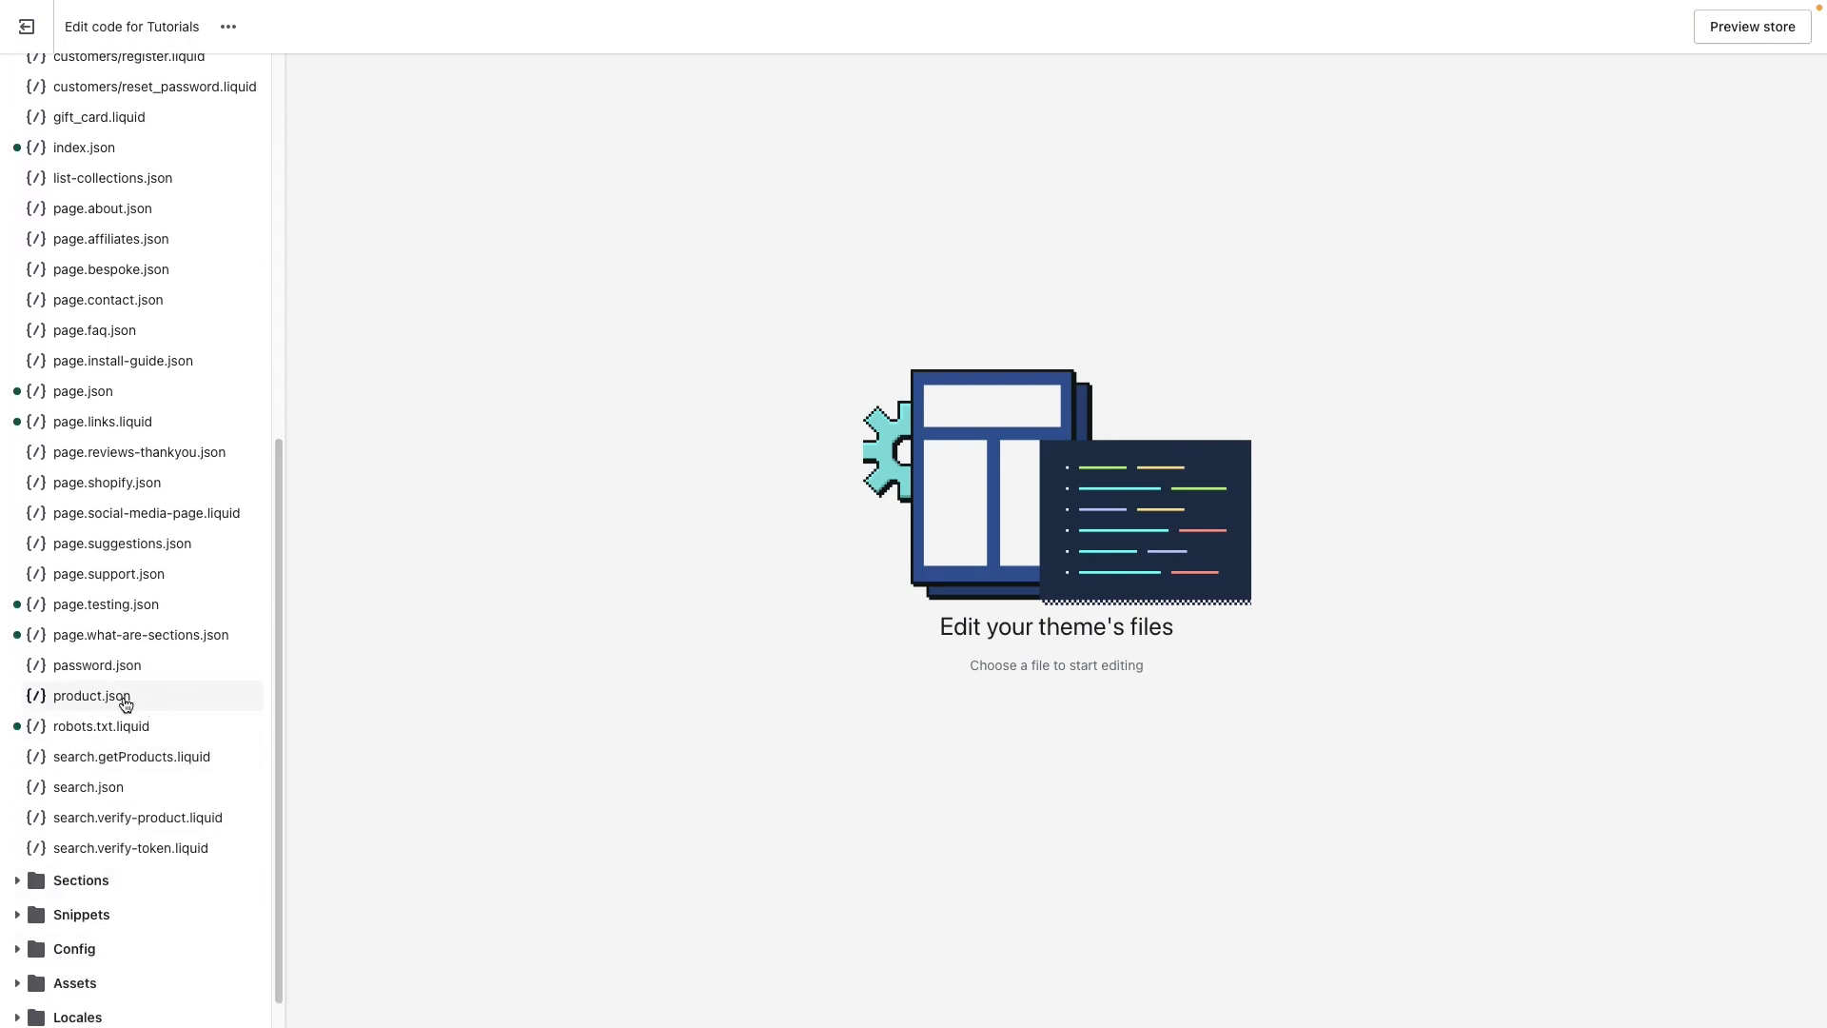
pyautogui.moveTo(278, 769); pyautogui.dragTo(283, 590)
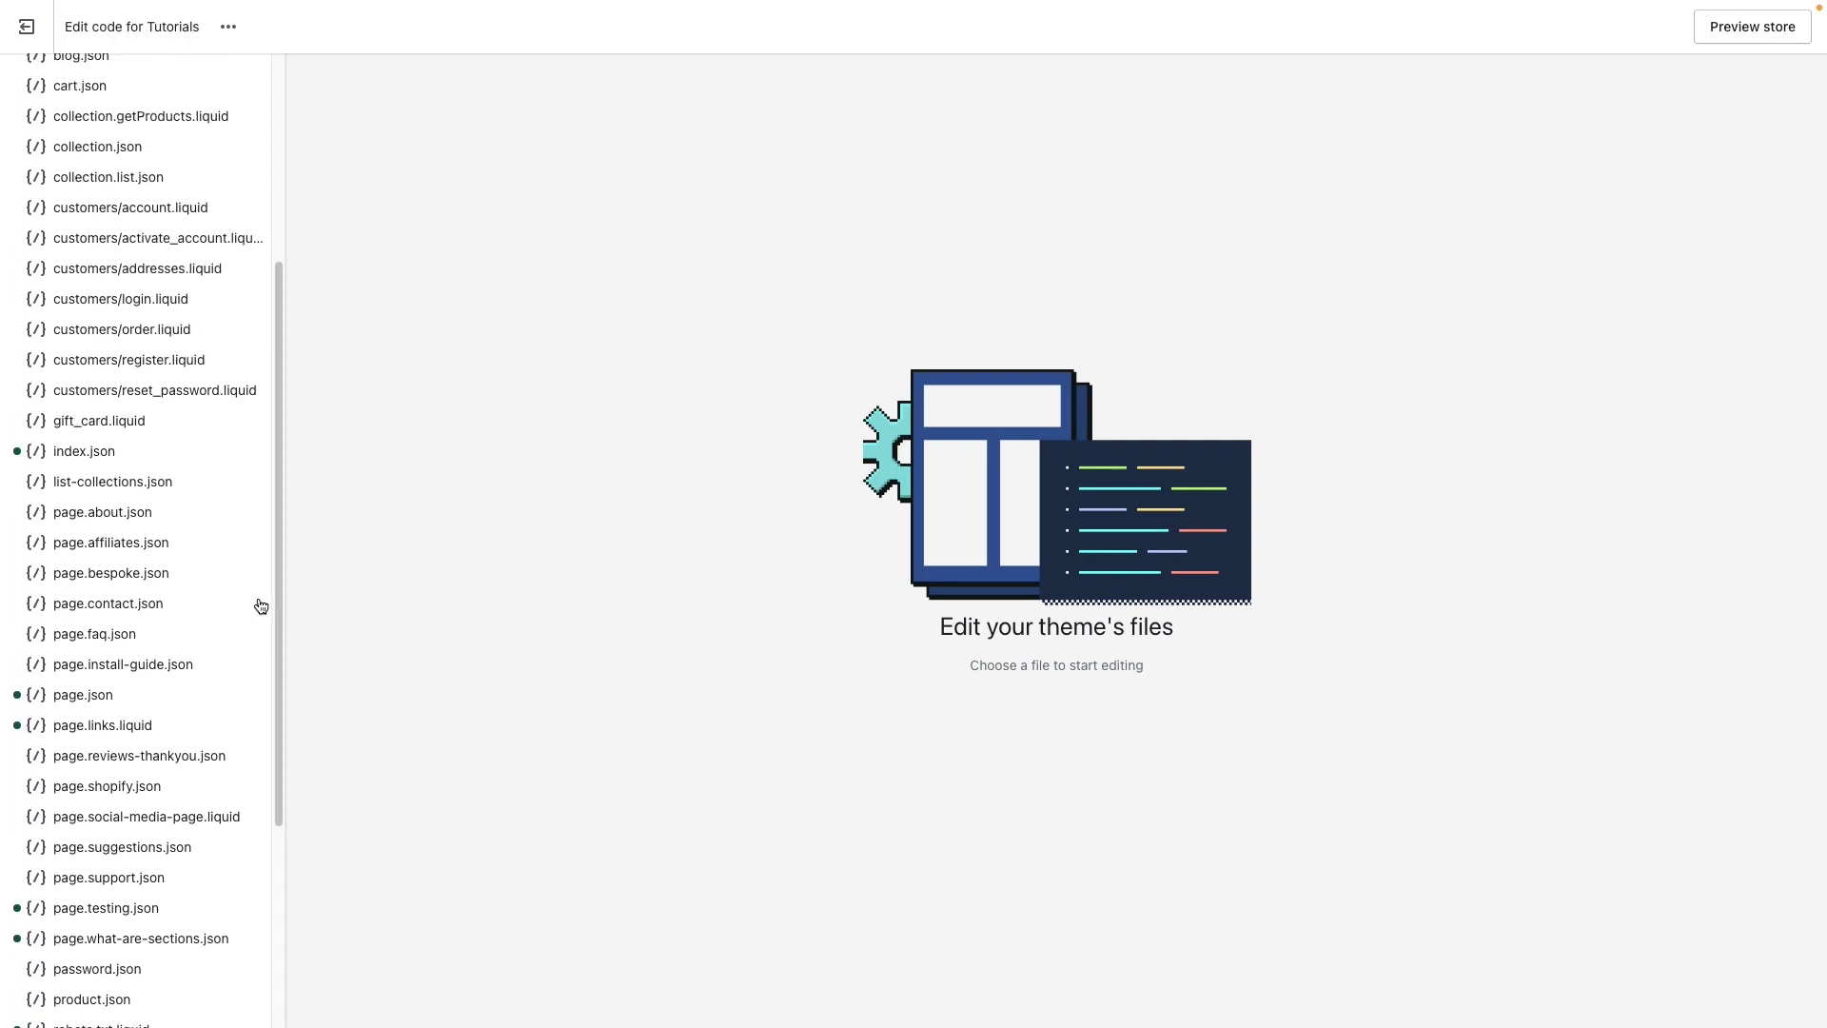
pyautogui.click(130, 514)
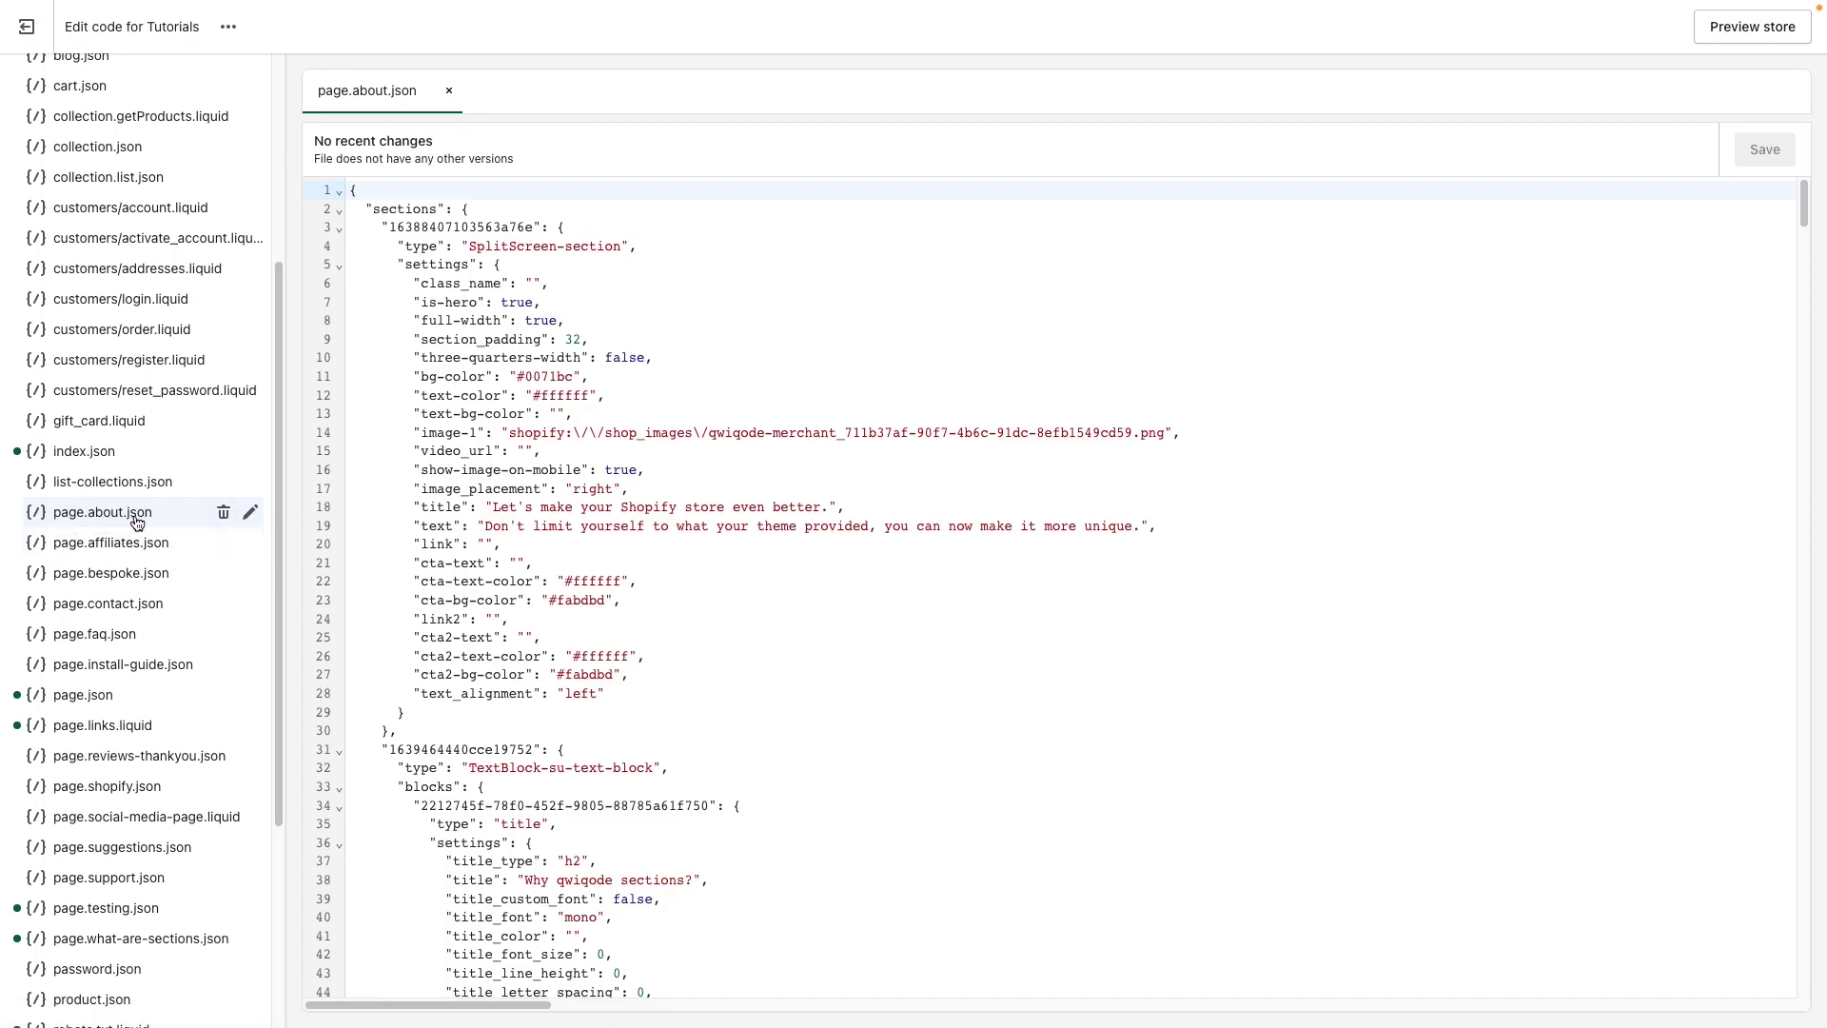
pyautogui.click(645, 493)
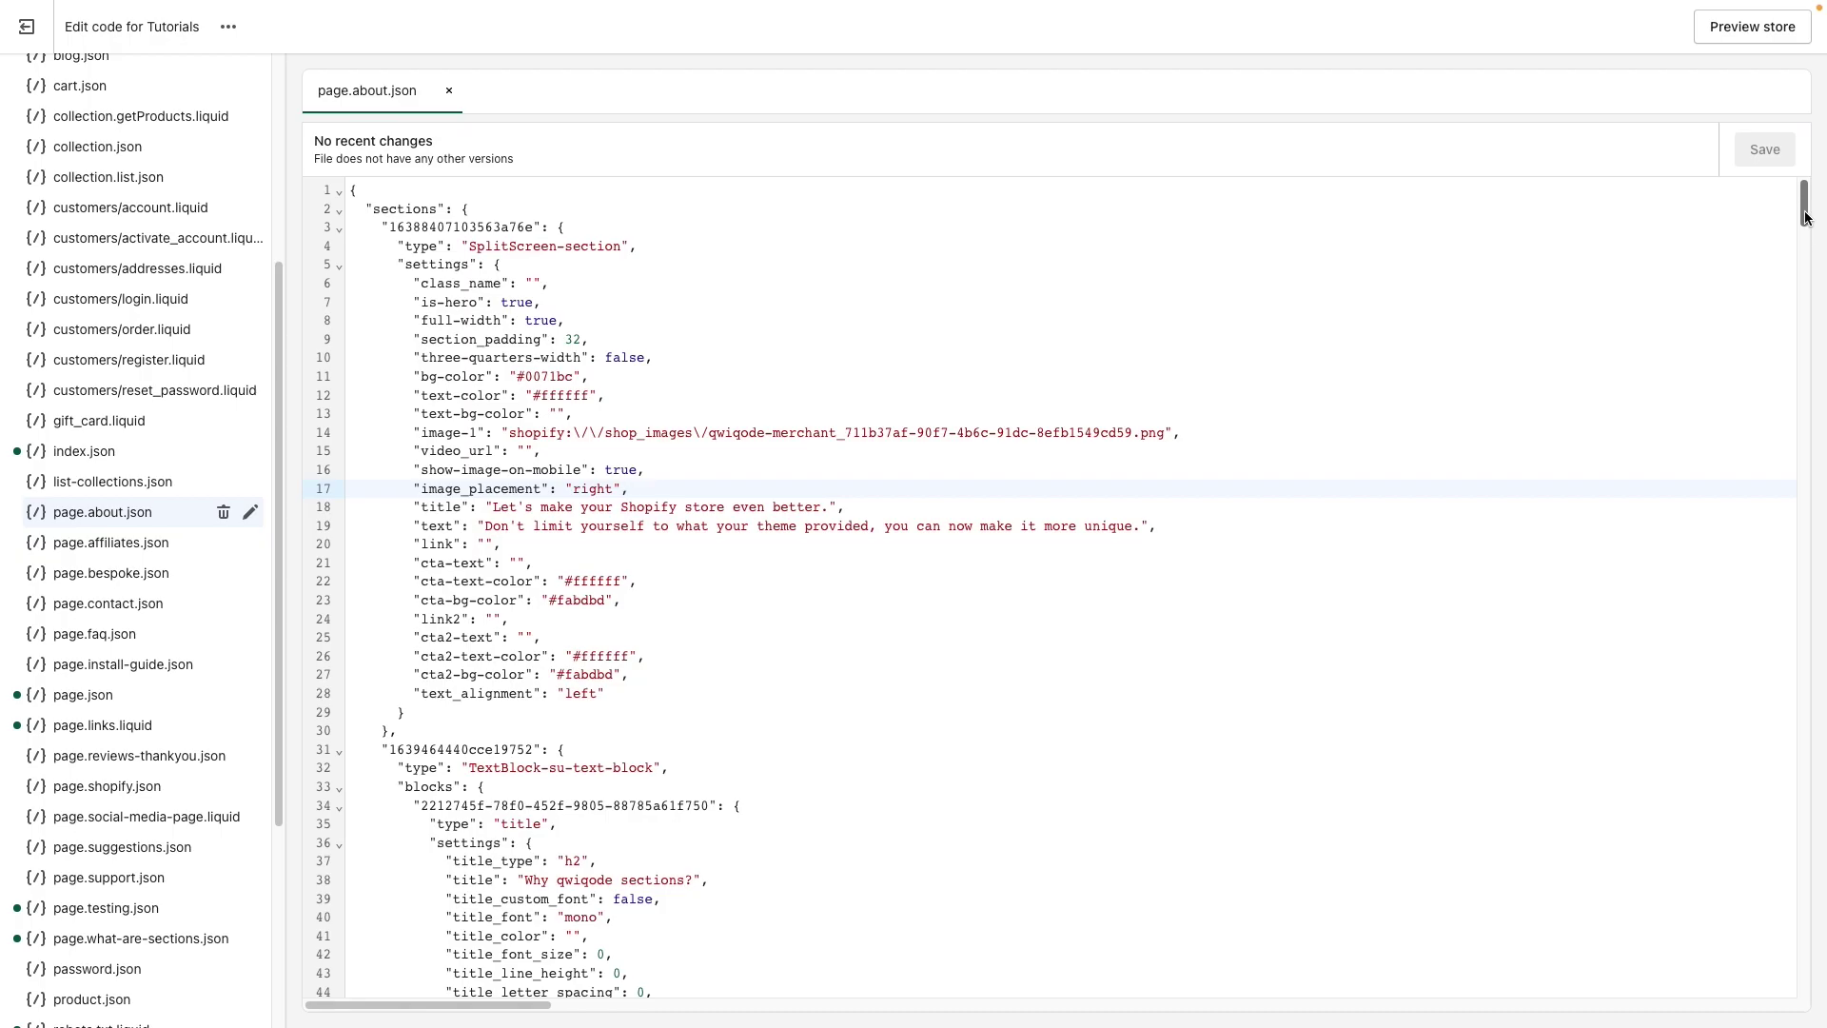
pyautogui.moveTo(1804, 214); pyautogui.dragTo(1792, 651)
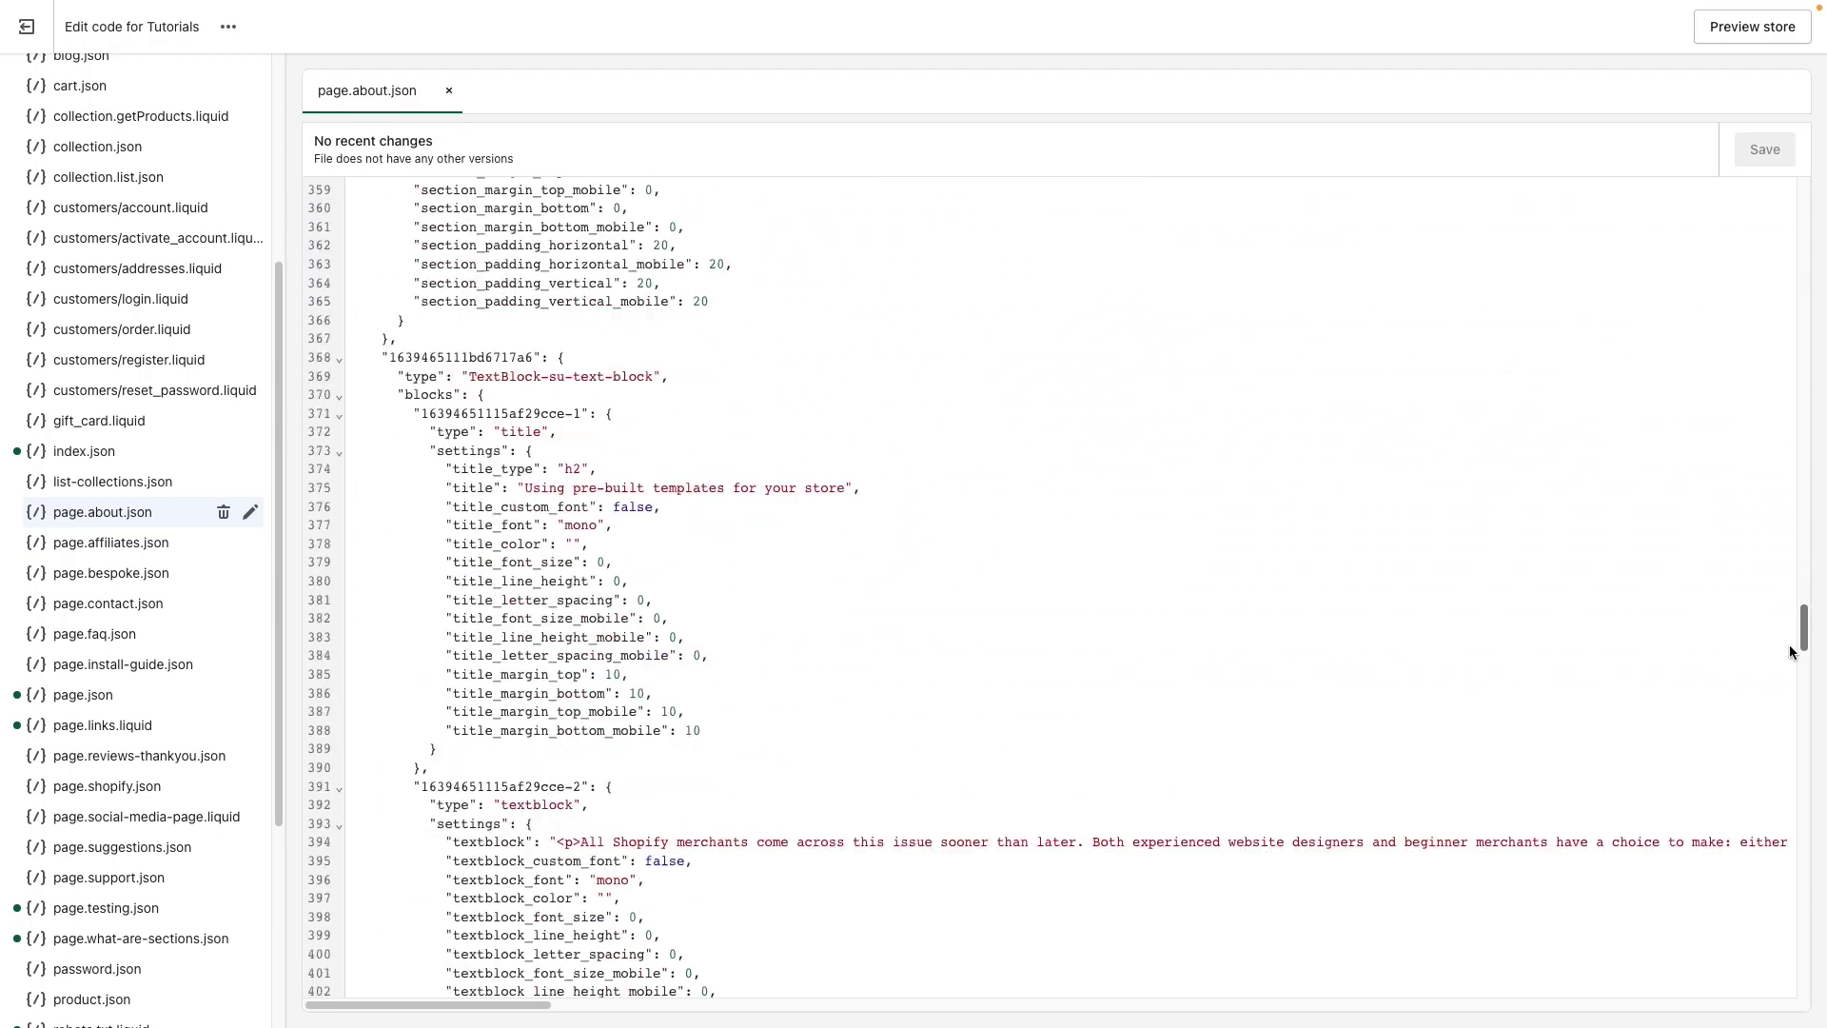
pyautogui.moveTo(1791, 650)
pyautogui.mouseDown()
pyautogui.moveTo(1803, 212)
pyautogui.moveTo(1765, 197)
pyautogui.mouseUp()
pyautogui.click(778, 396)
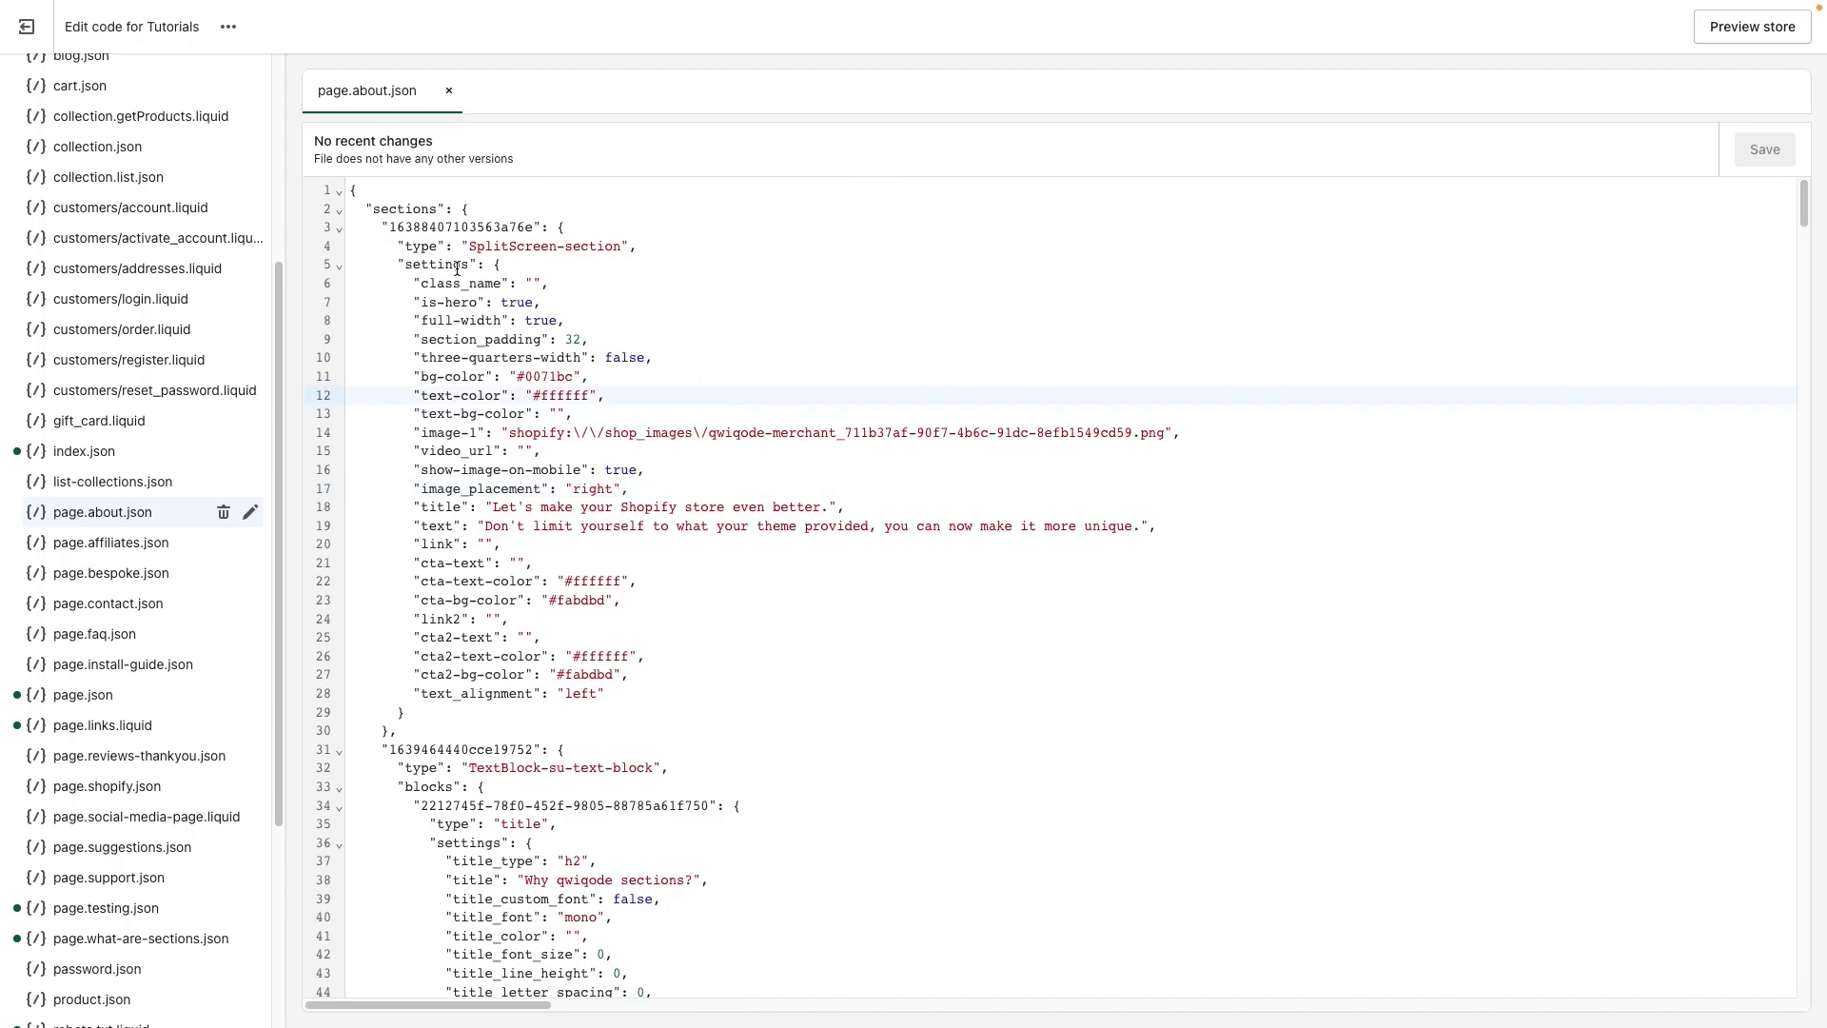
pyautogui.moveTo(397, 246); pyautogui.dragTo(638, 246)
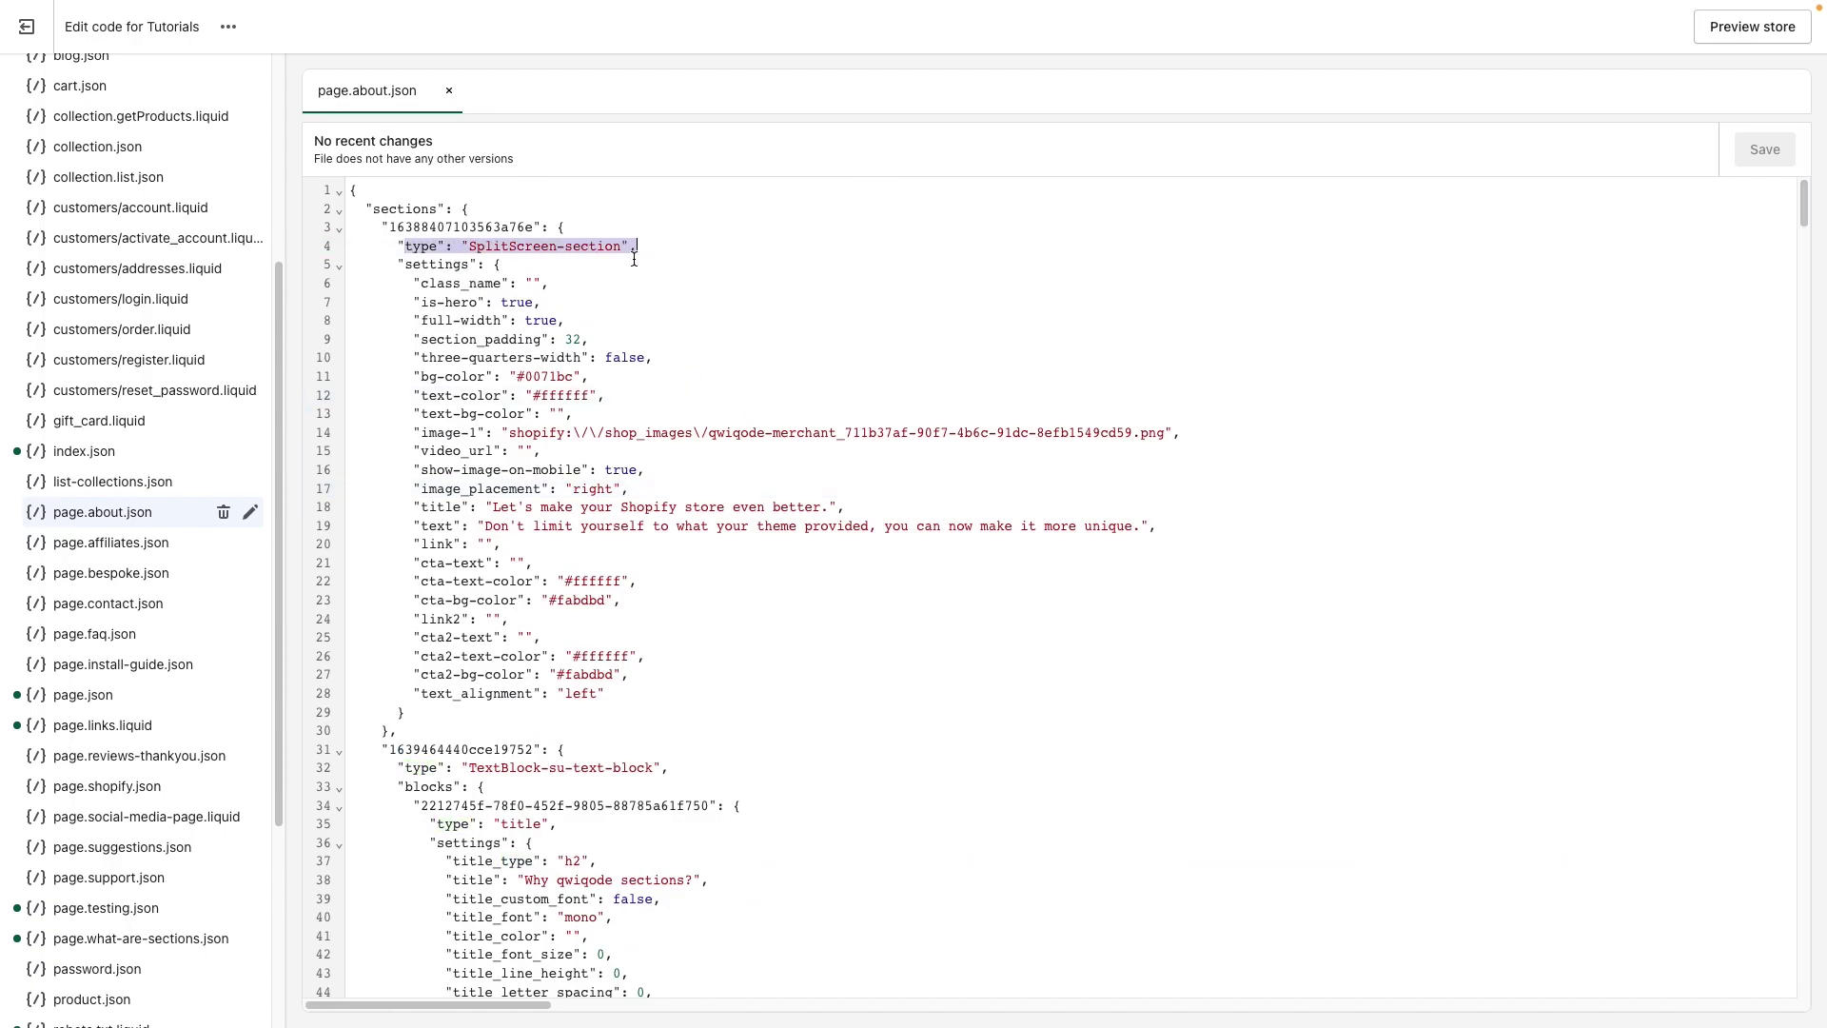
pyautogui.click(571, 296)
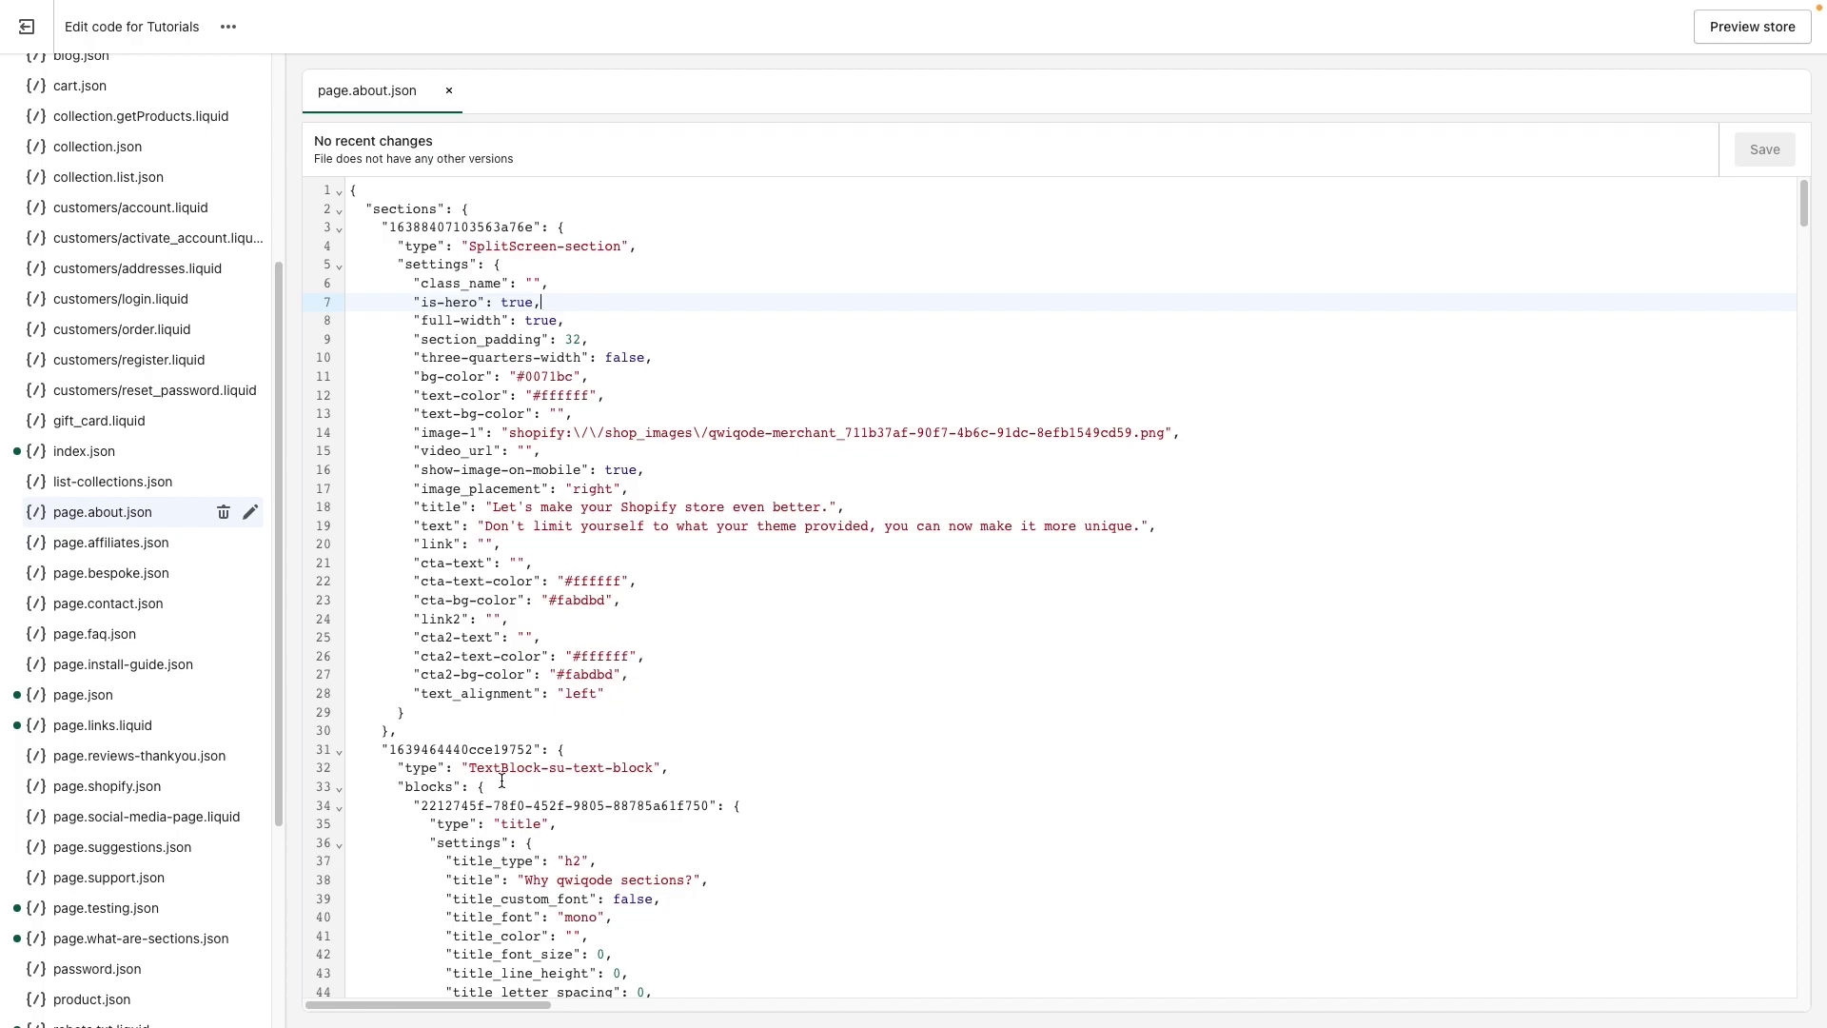
pyautogui.click(680, 767)
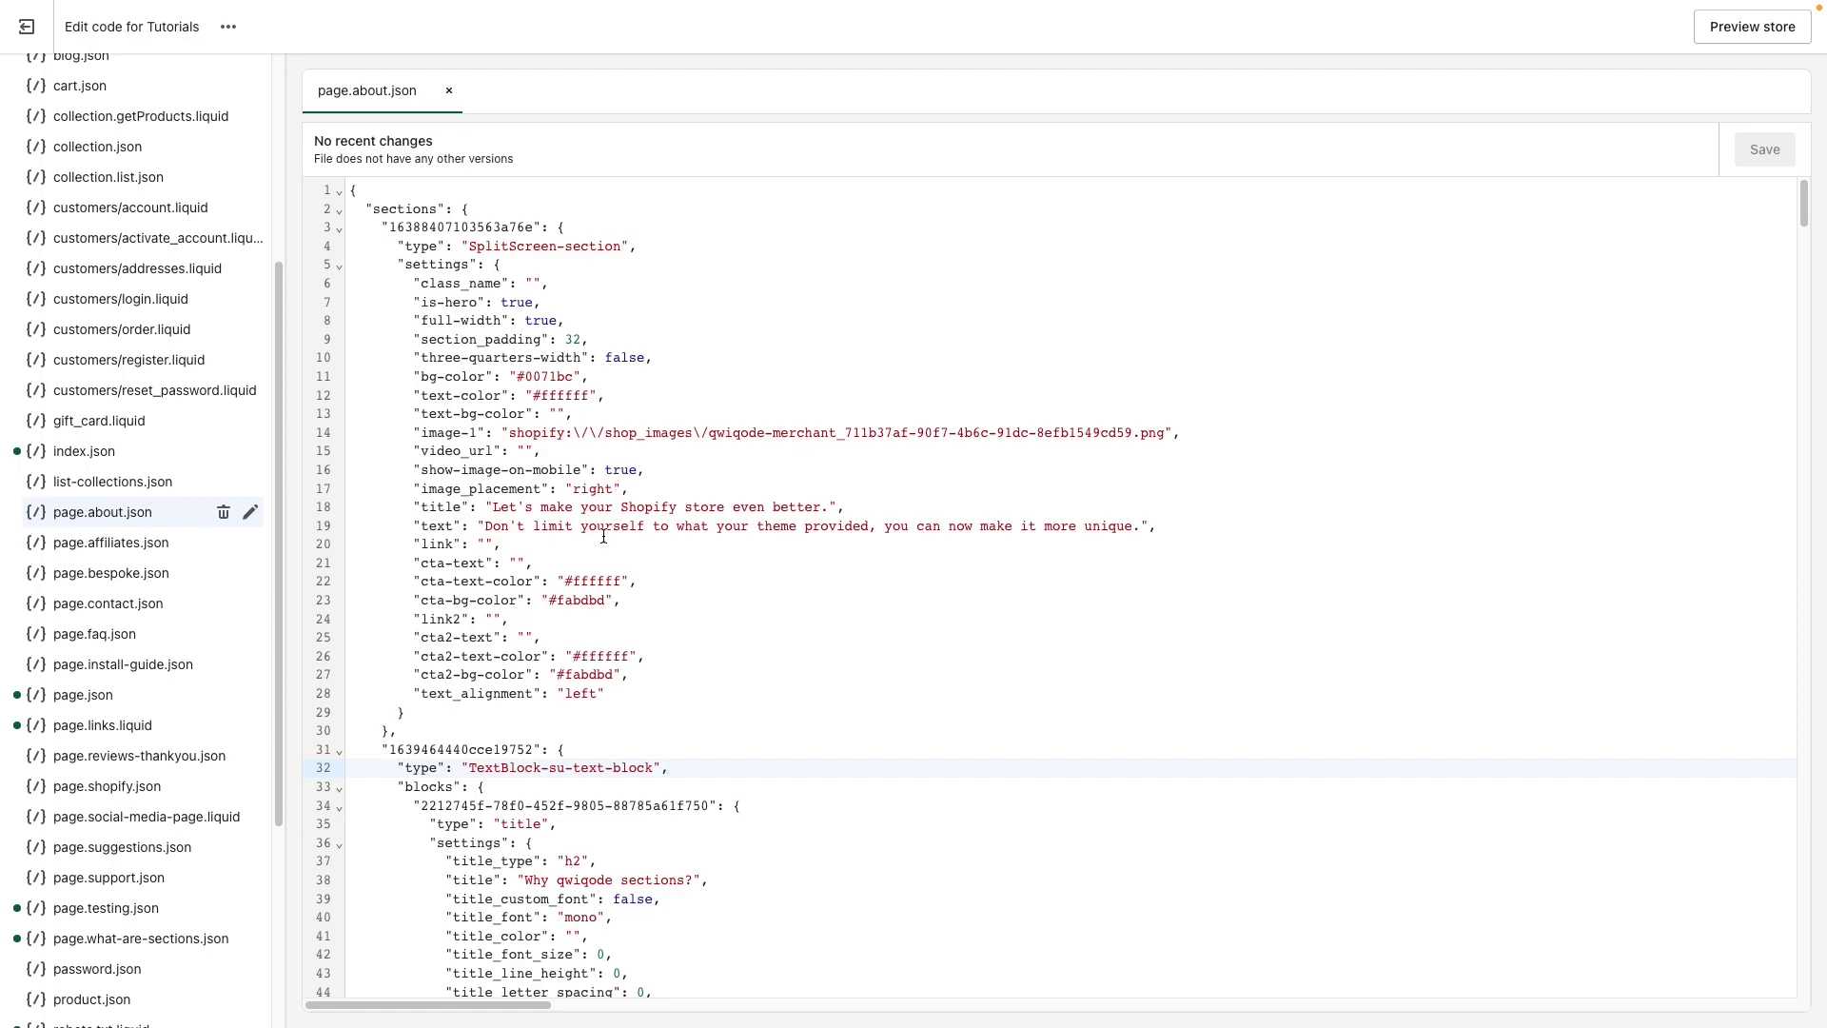
# - Search page.about.json for 'qq-' and select the ABOUT QWIQODE subtitle text
pyautogui.click(604, 531)
pyautogui.hotkey('ctrl', 'f')
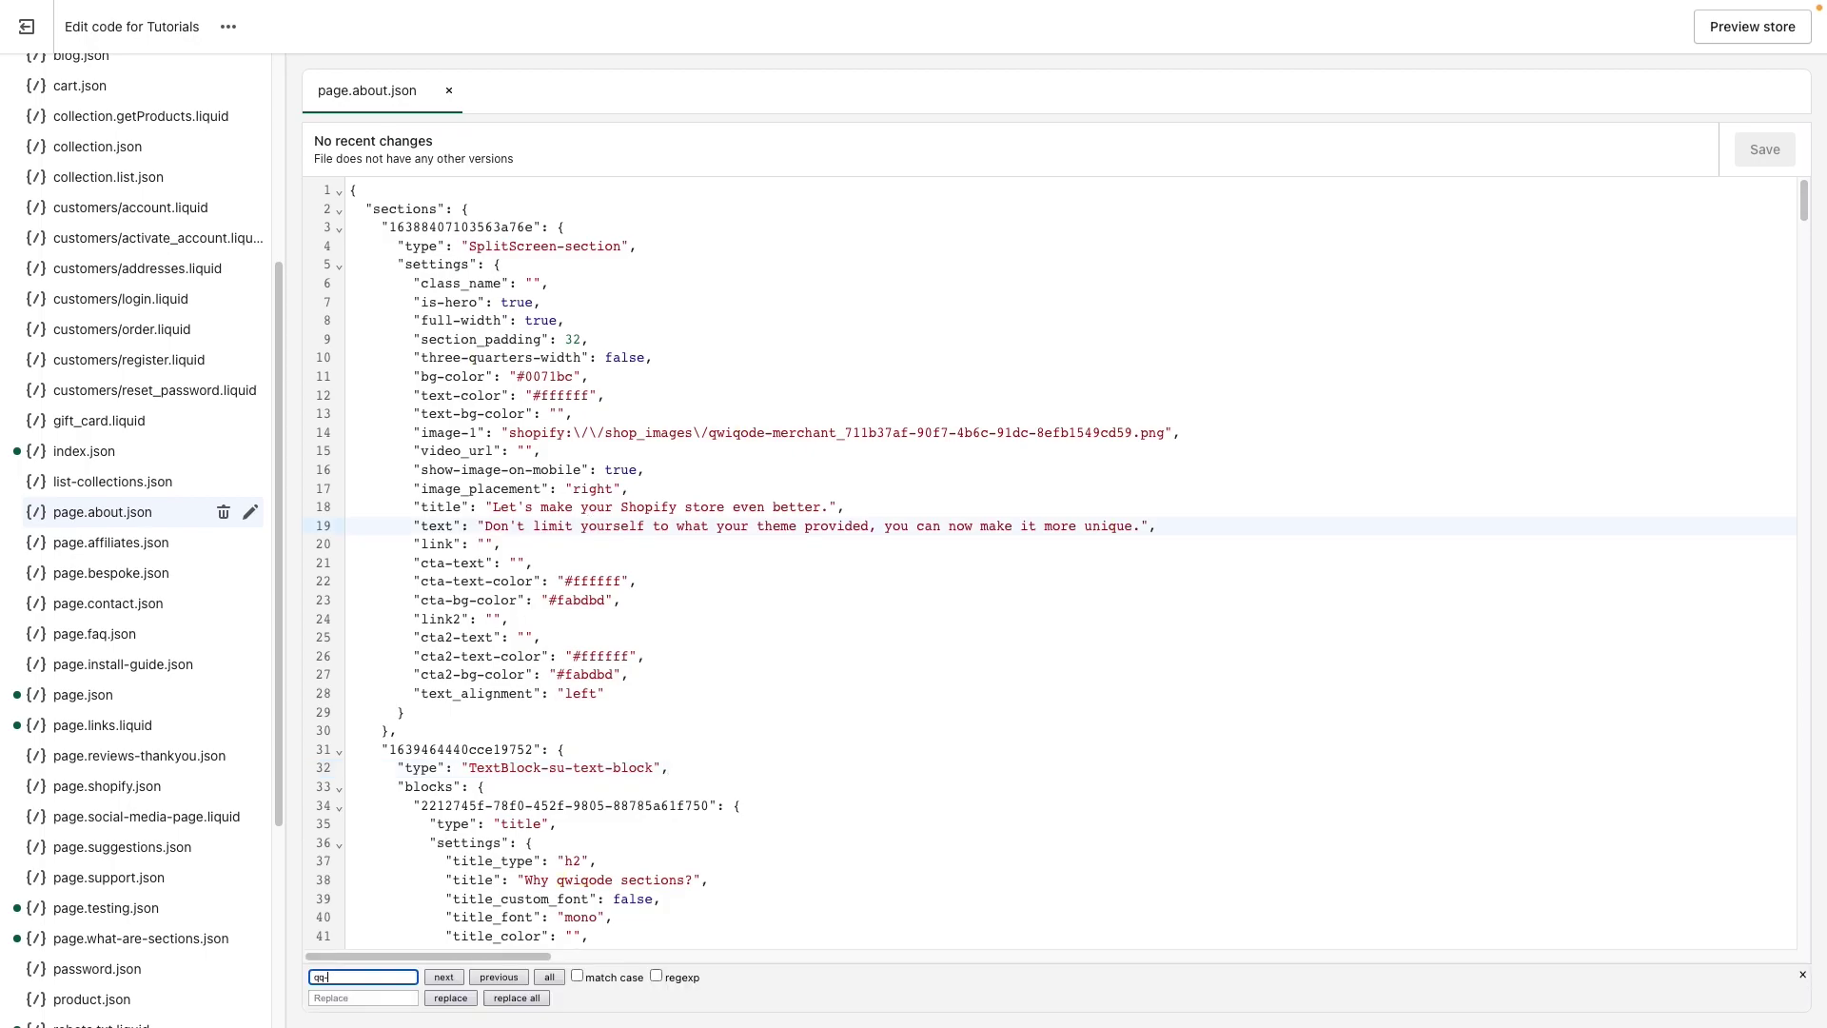
pyautogui.write('-')
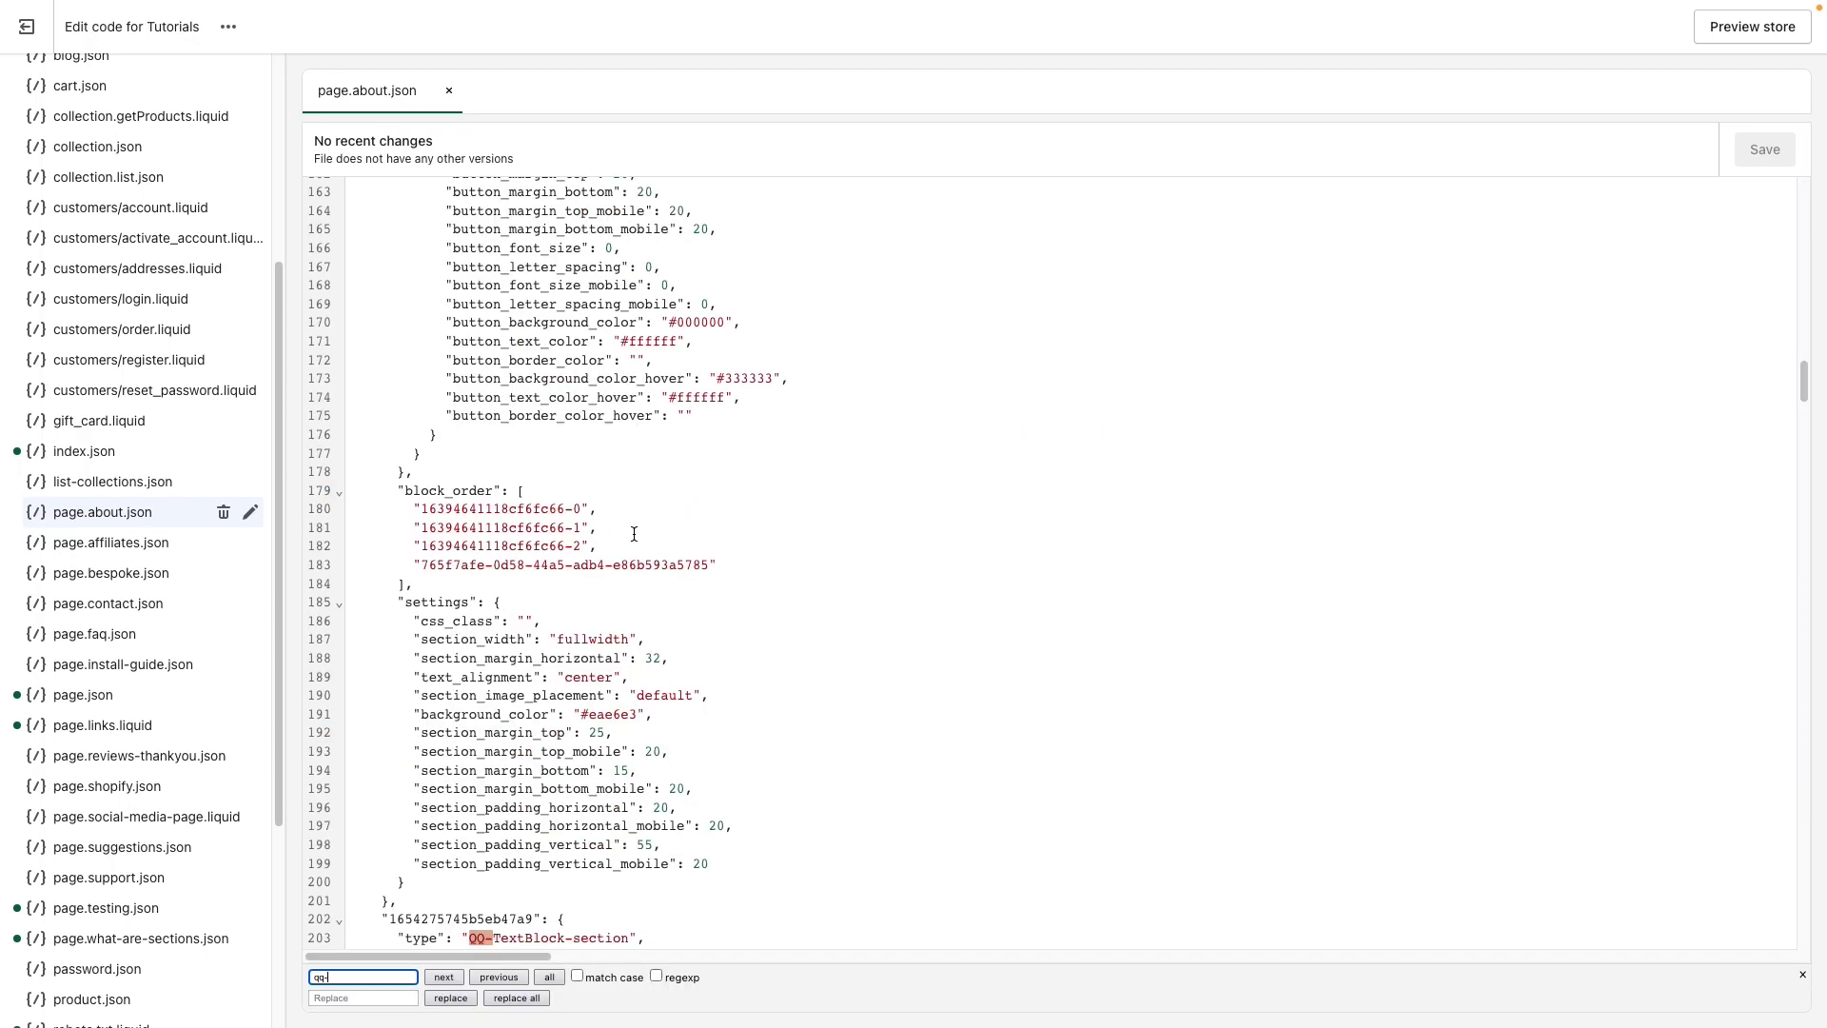
pyautogui.scroll(-1, 633, 535)
pyautogui.scroll(-3, 599, 785)
pyautogui.scroll(-3, 596, 777)
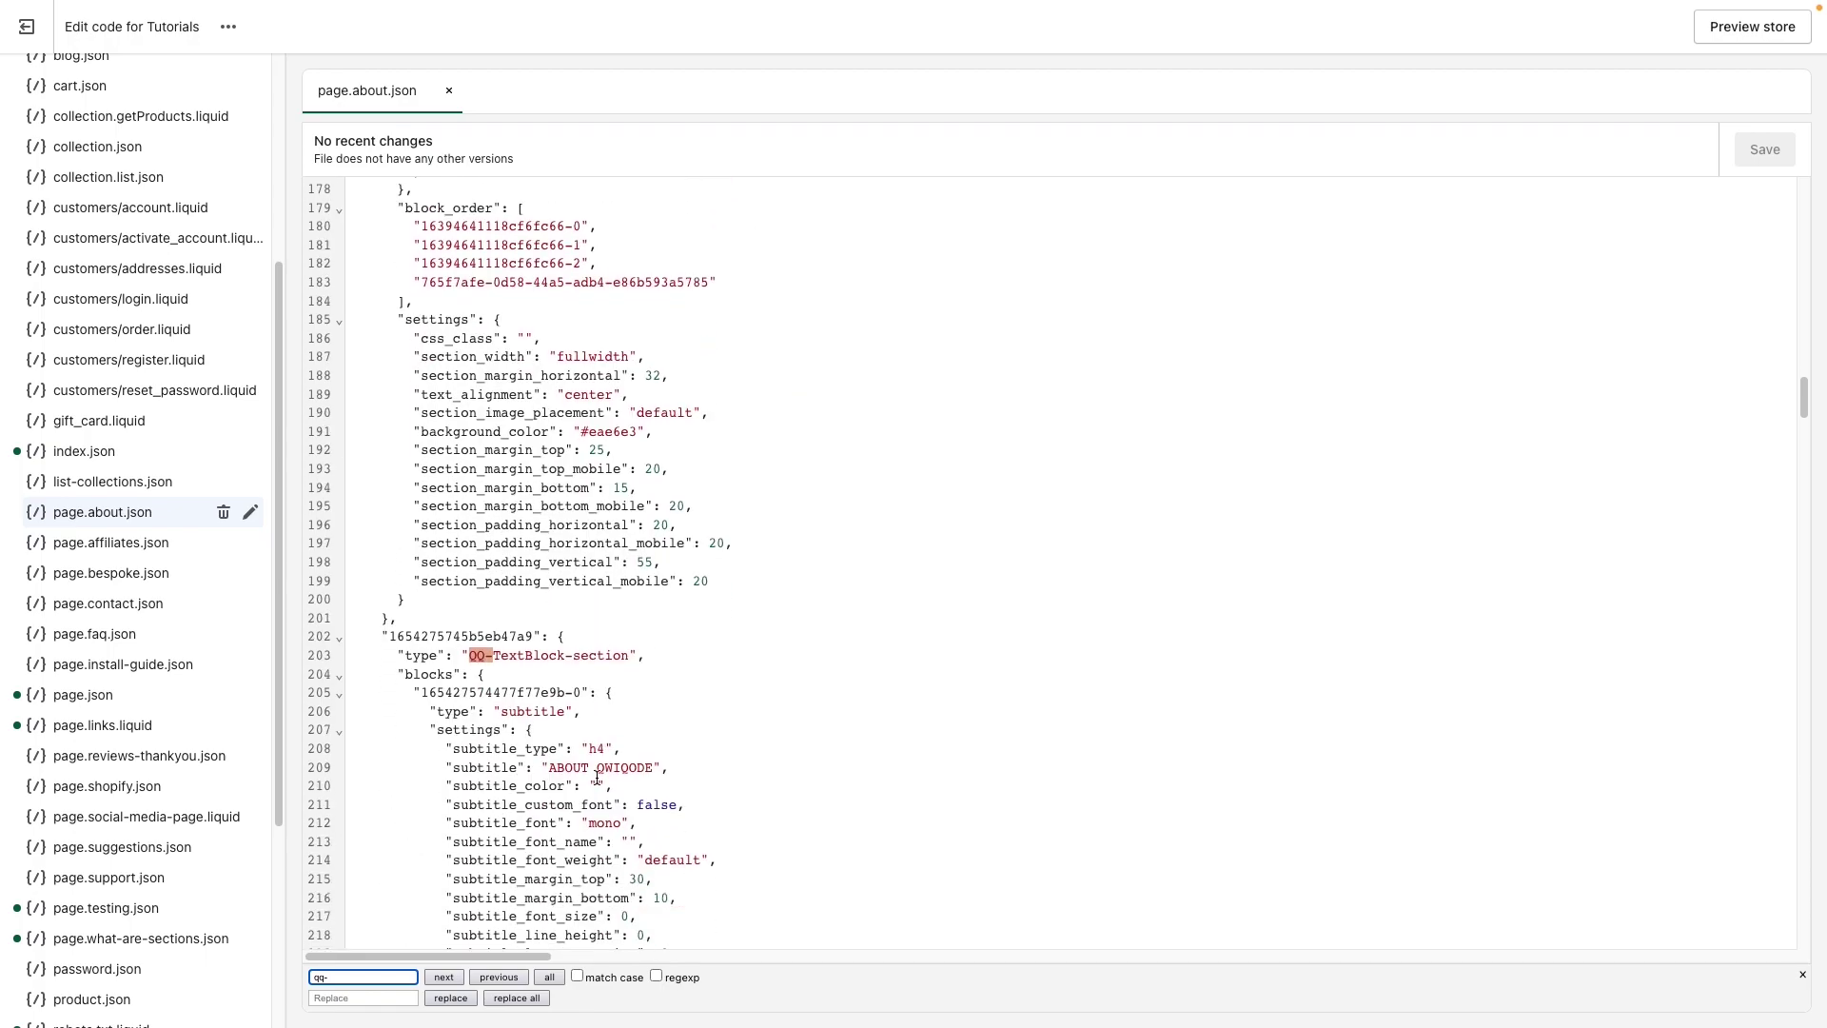
pyautogui.click(542, 660)
pyautogui.scroll(-1, 571, 713)
pyautogui.scroll(-2, 586, 743)
pyautogui.scroll(-2, 602, 771)
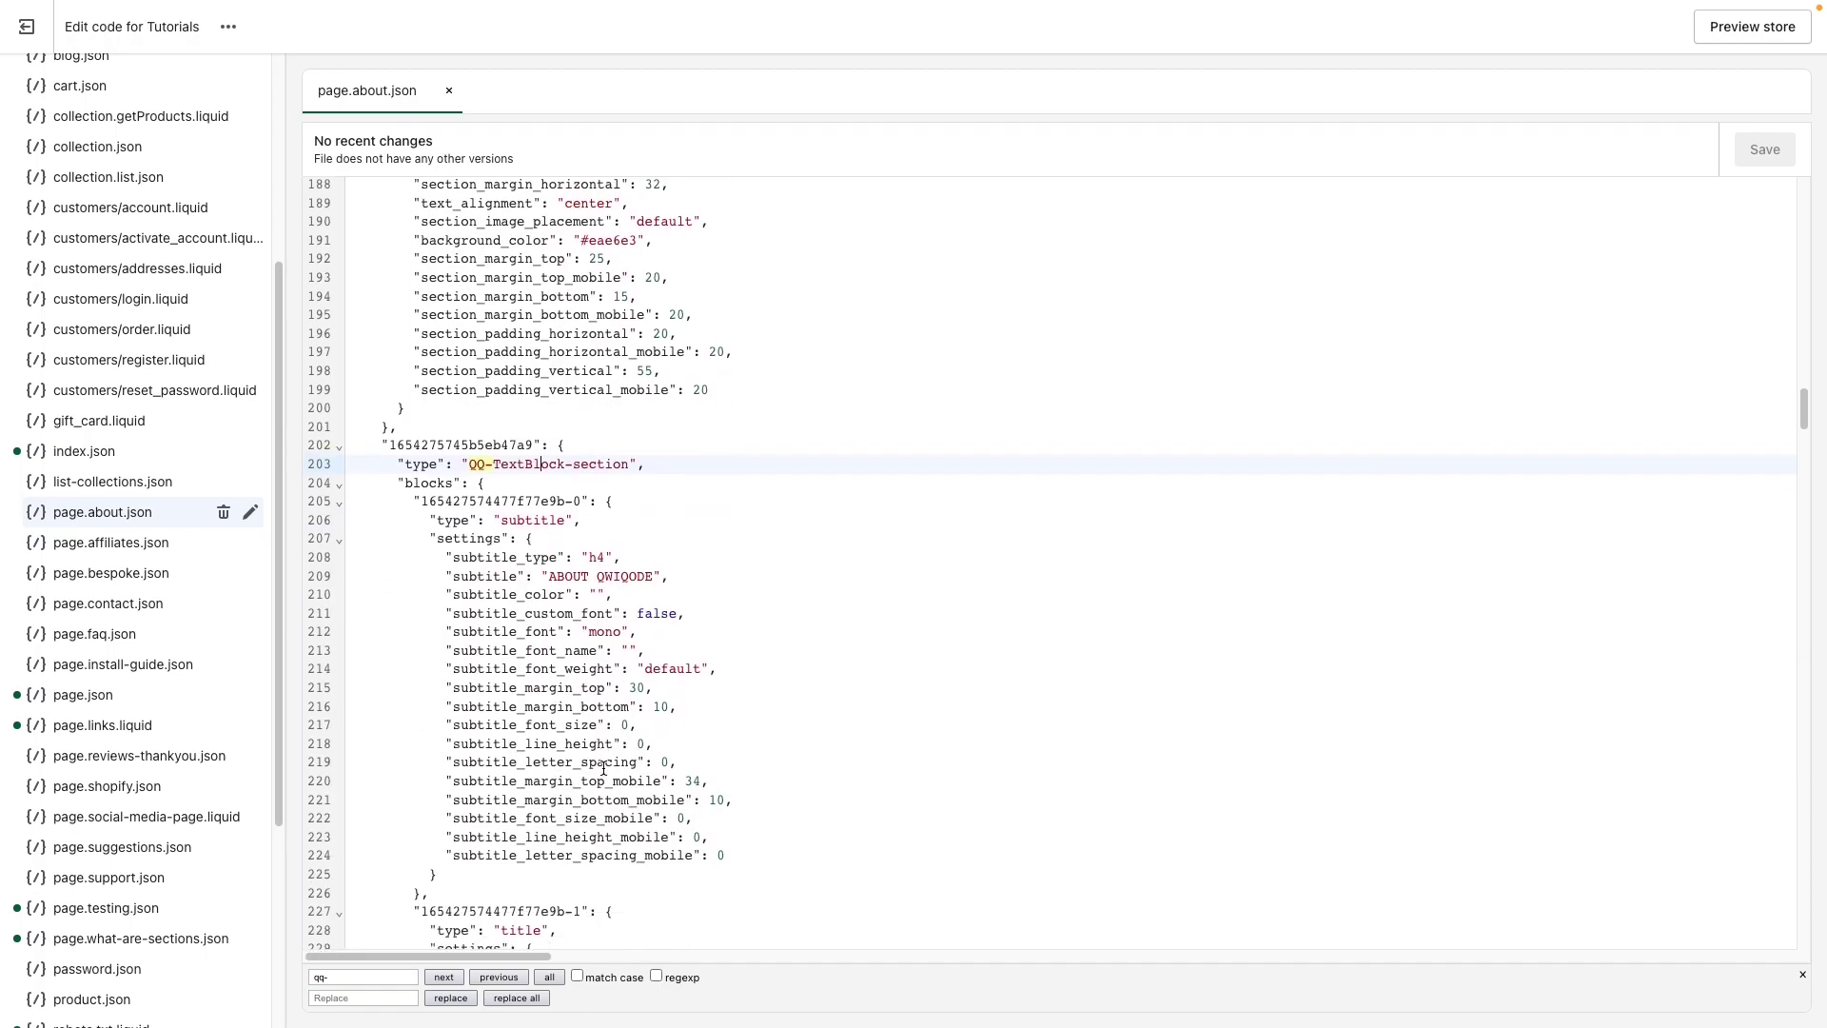
pyautogui.scroll(-1, 602, 770)
pyautogui.doubleClick(492, 552)
pyautogui.click(603, 553)
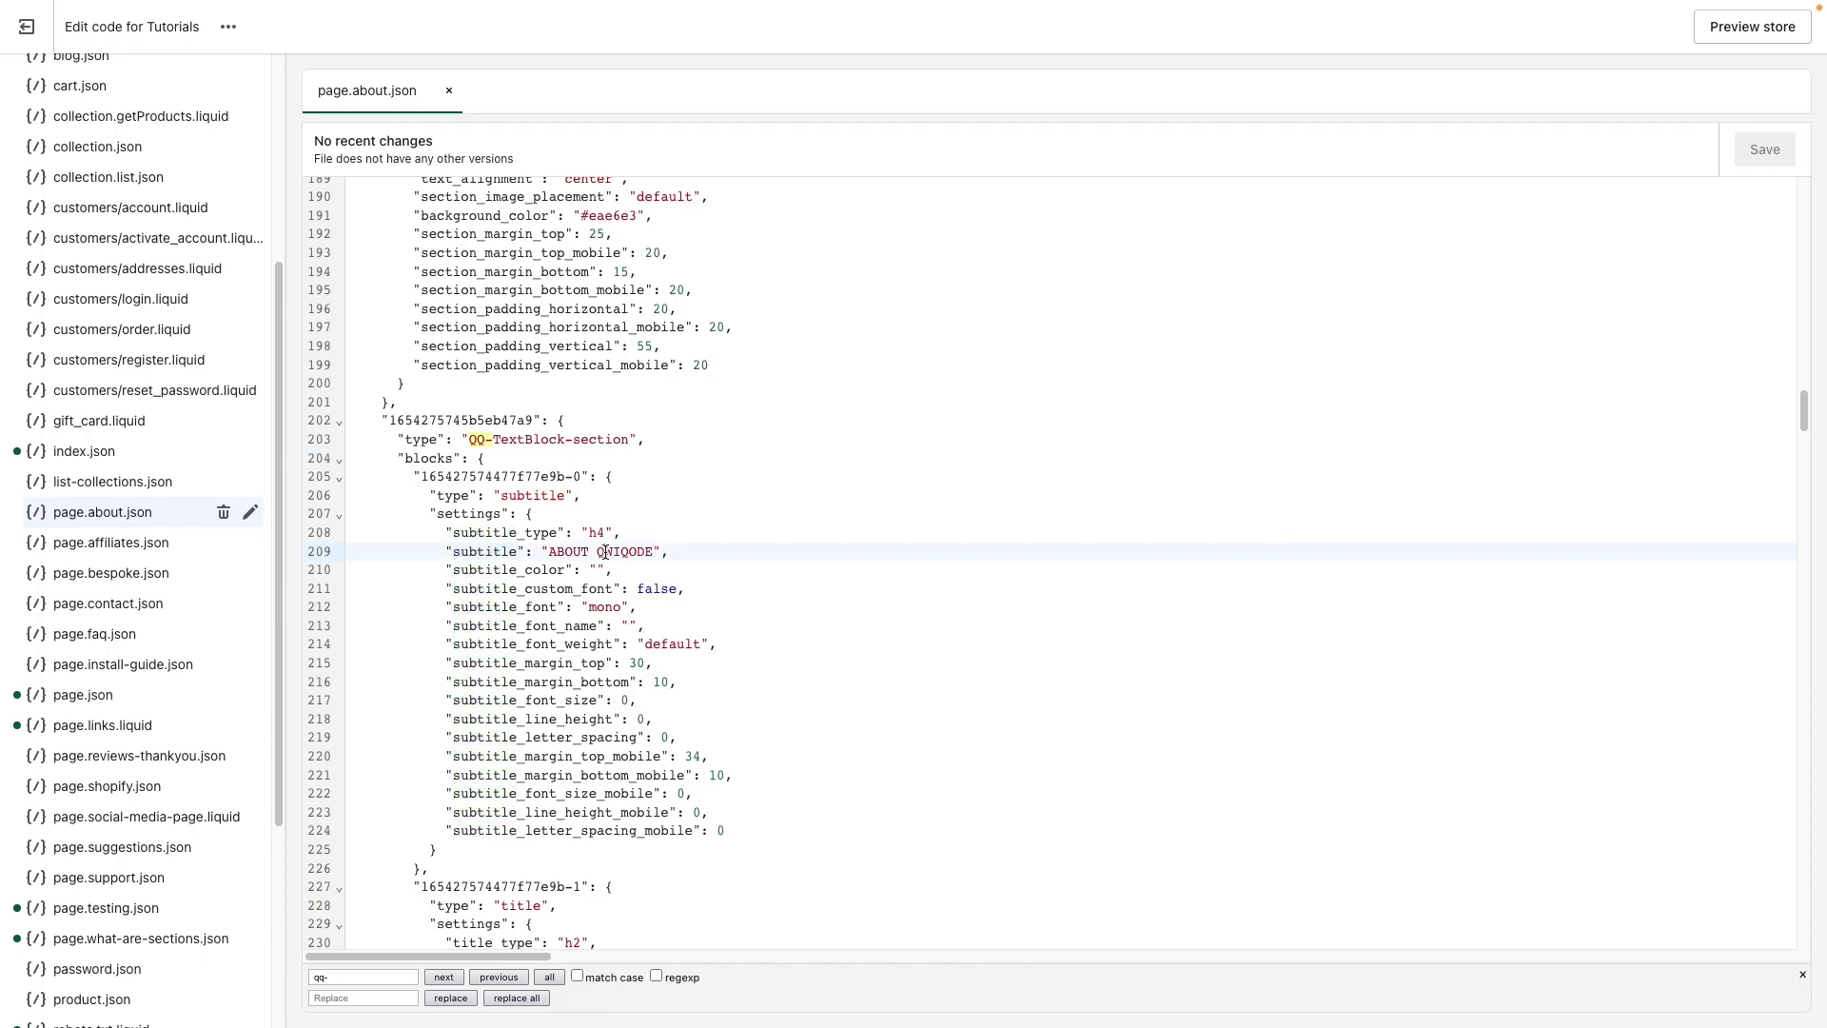
pyautogui.moveTo(552, 551); pyautogui.dragTo(650, 551)
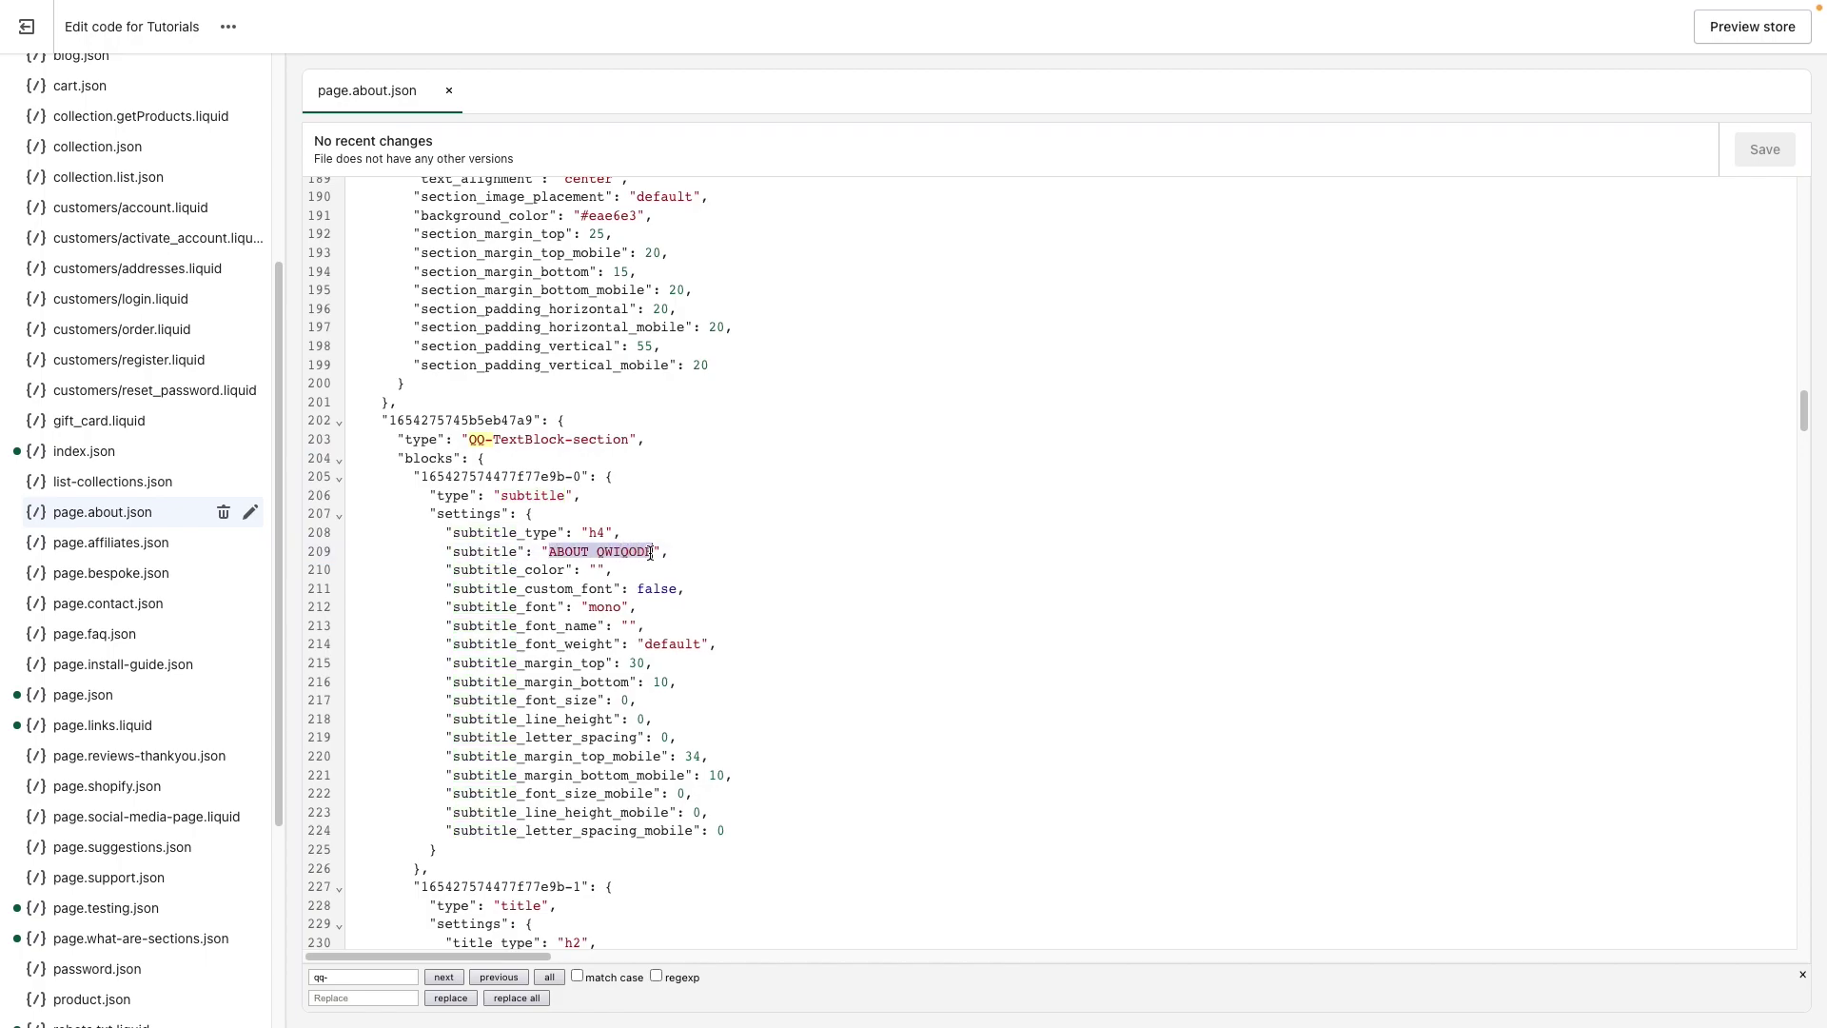
pyautogui.scroll(-2, 567, 723)
pyautogui.scroll(-2, 565, 726)
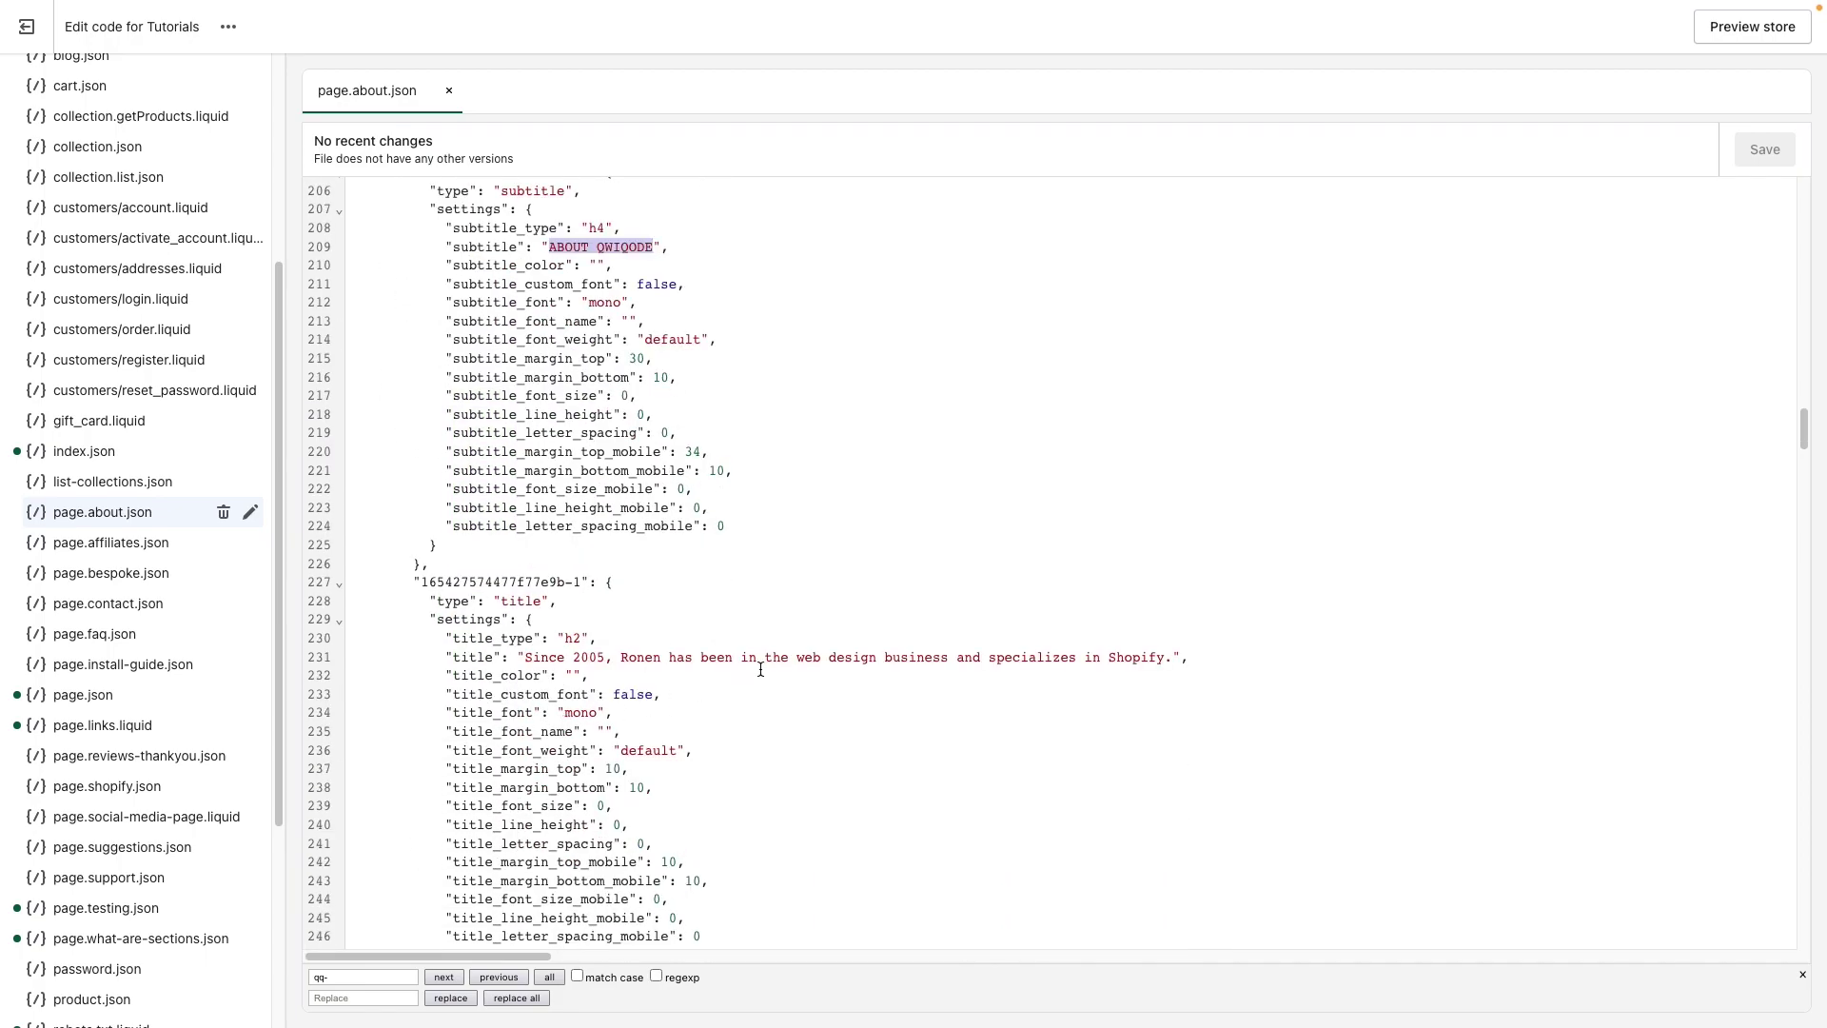
# - Fold the QQ-TextBlock-section's blocks and block_order lists
pyautogui.moveTo(760, 669); pyautogui.dragTo(564, 659)
pyautogui.click(725, 659)
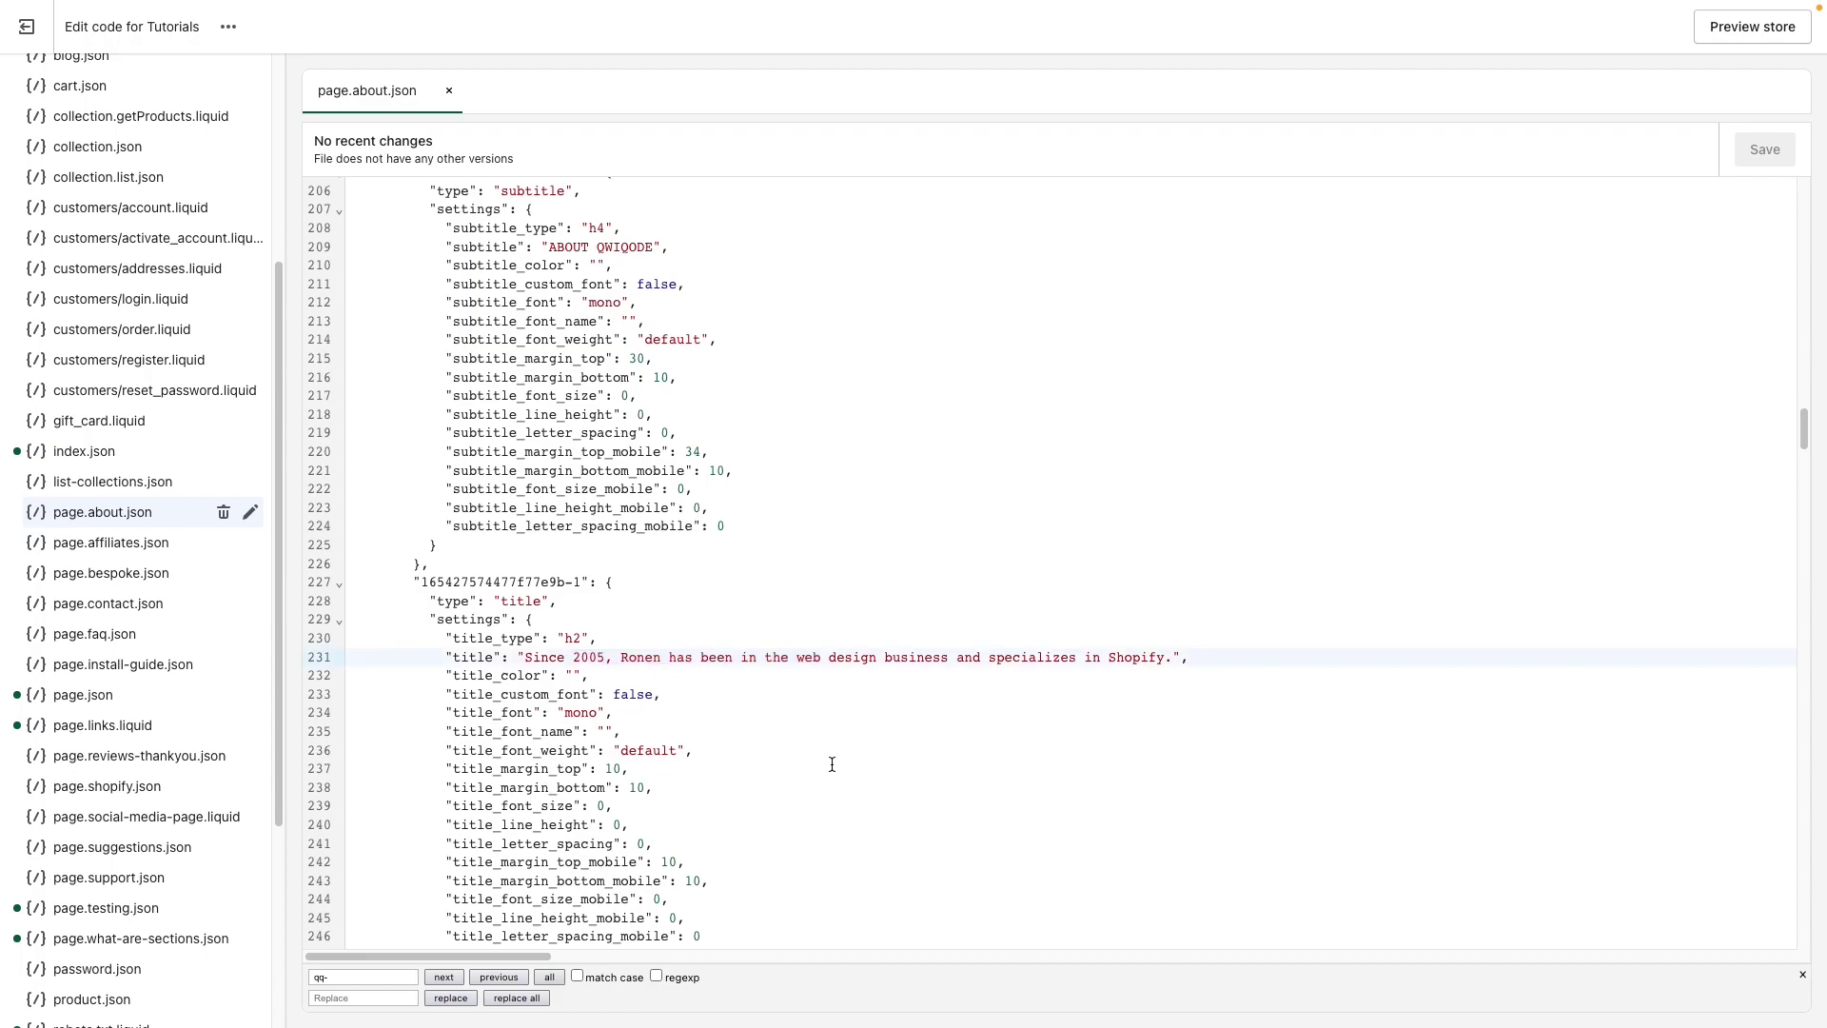
pyautogui.scroll(-1, 703, 737)
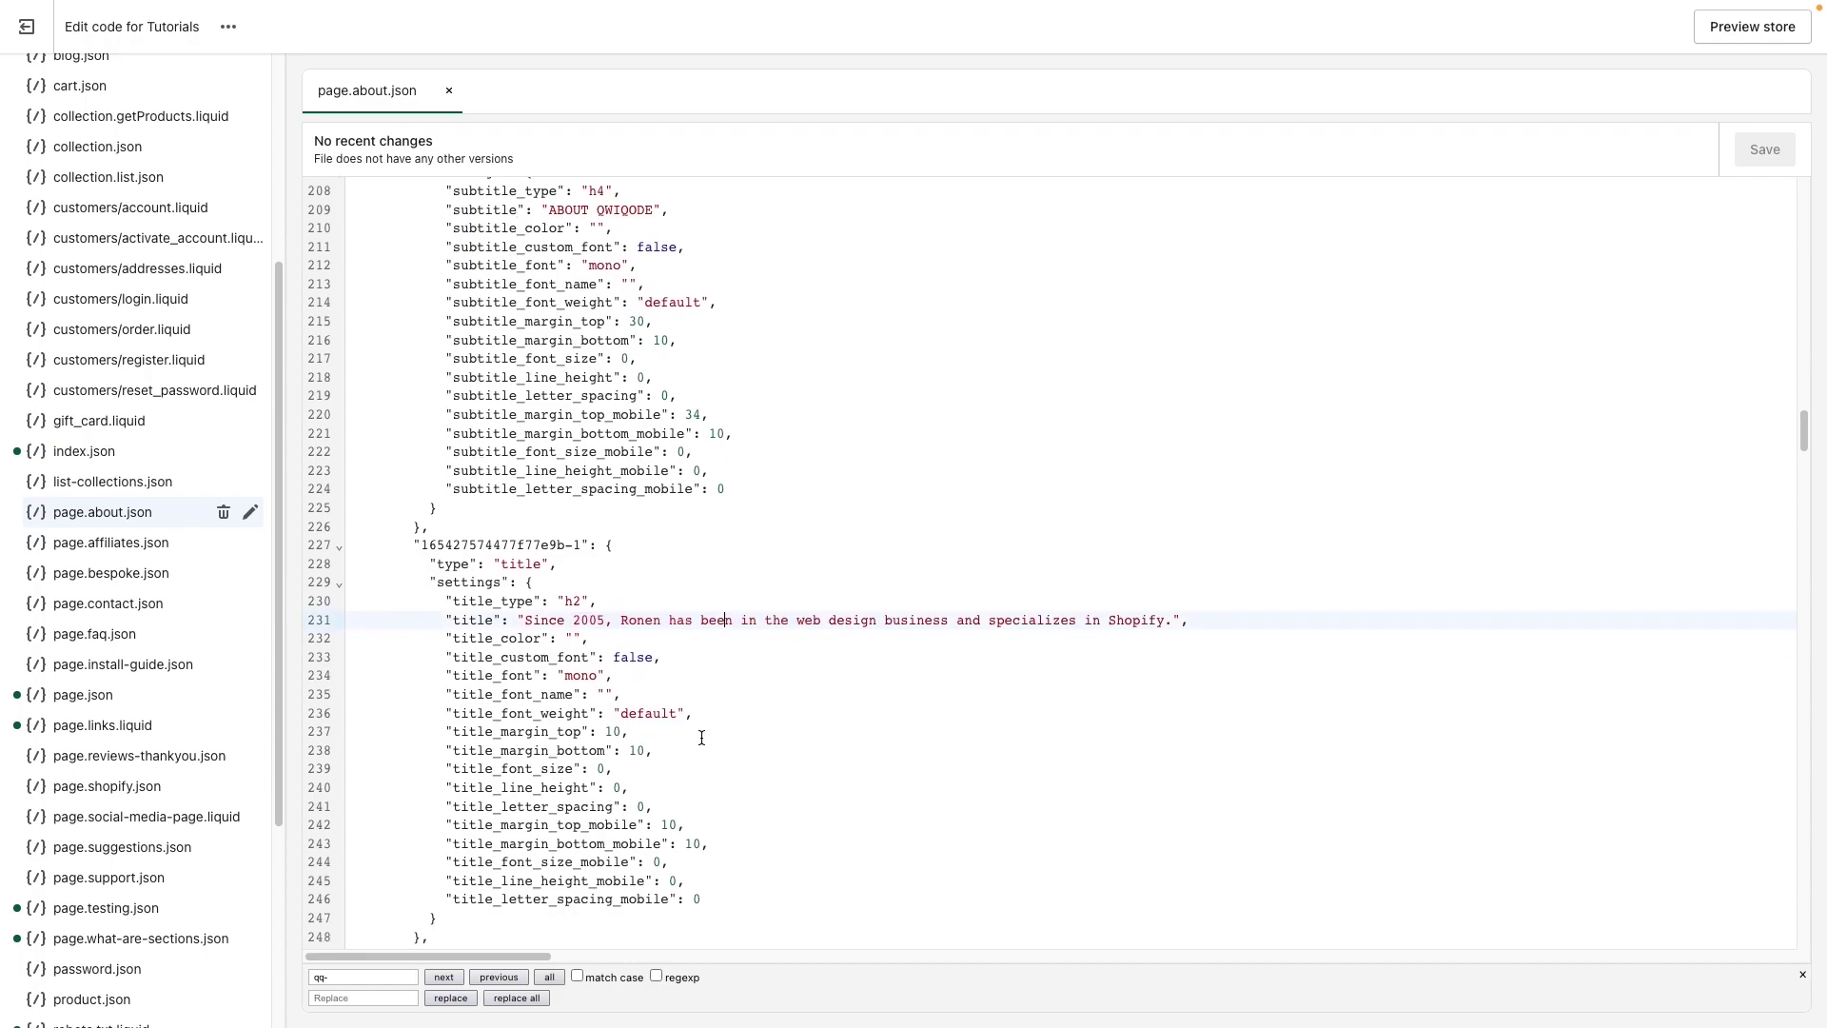
pyautogui.scroll(3, 703, 738)
pyautogui.scroll(2, 703, 737)
pyautogui.scroll(1, 701, 737)
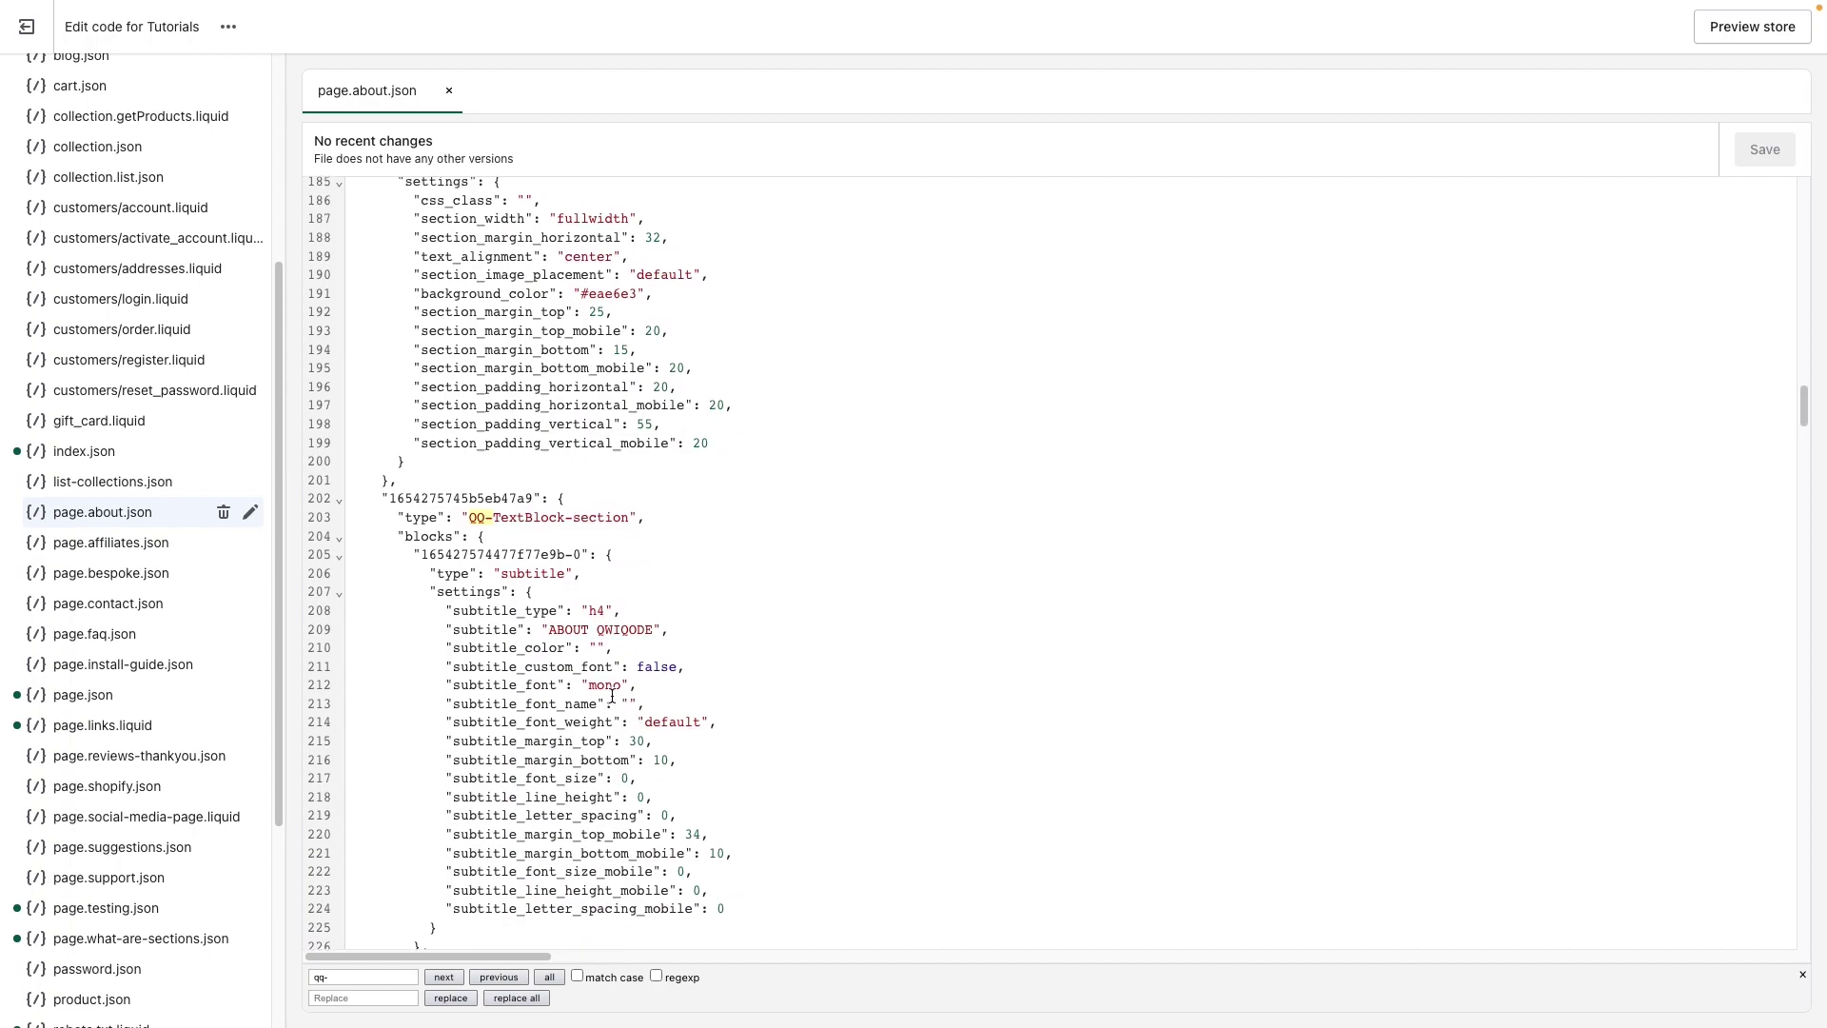
pyautogui.scroll(1, 501, 607)
pyautogui.click(463, 551)
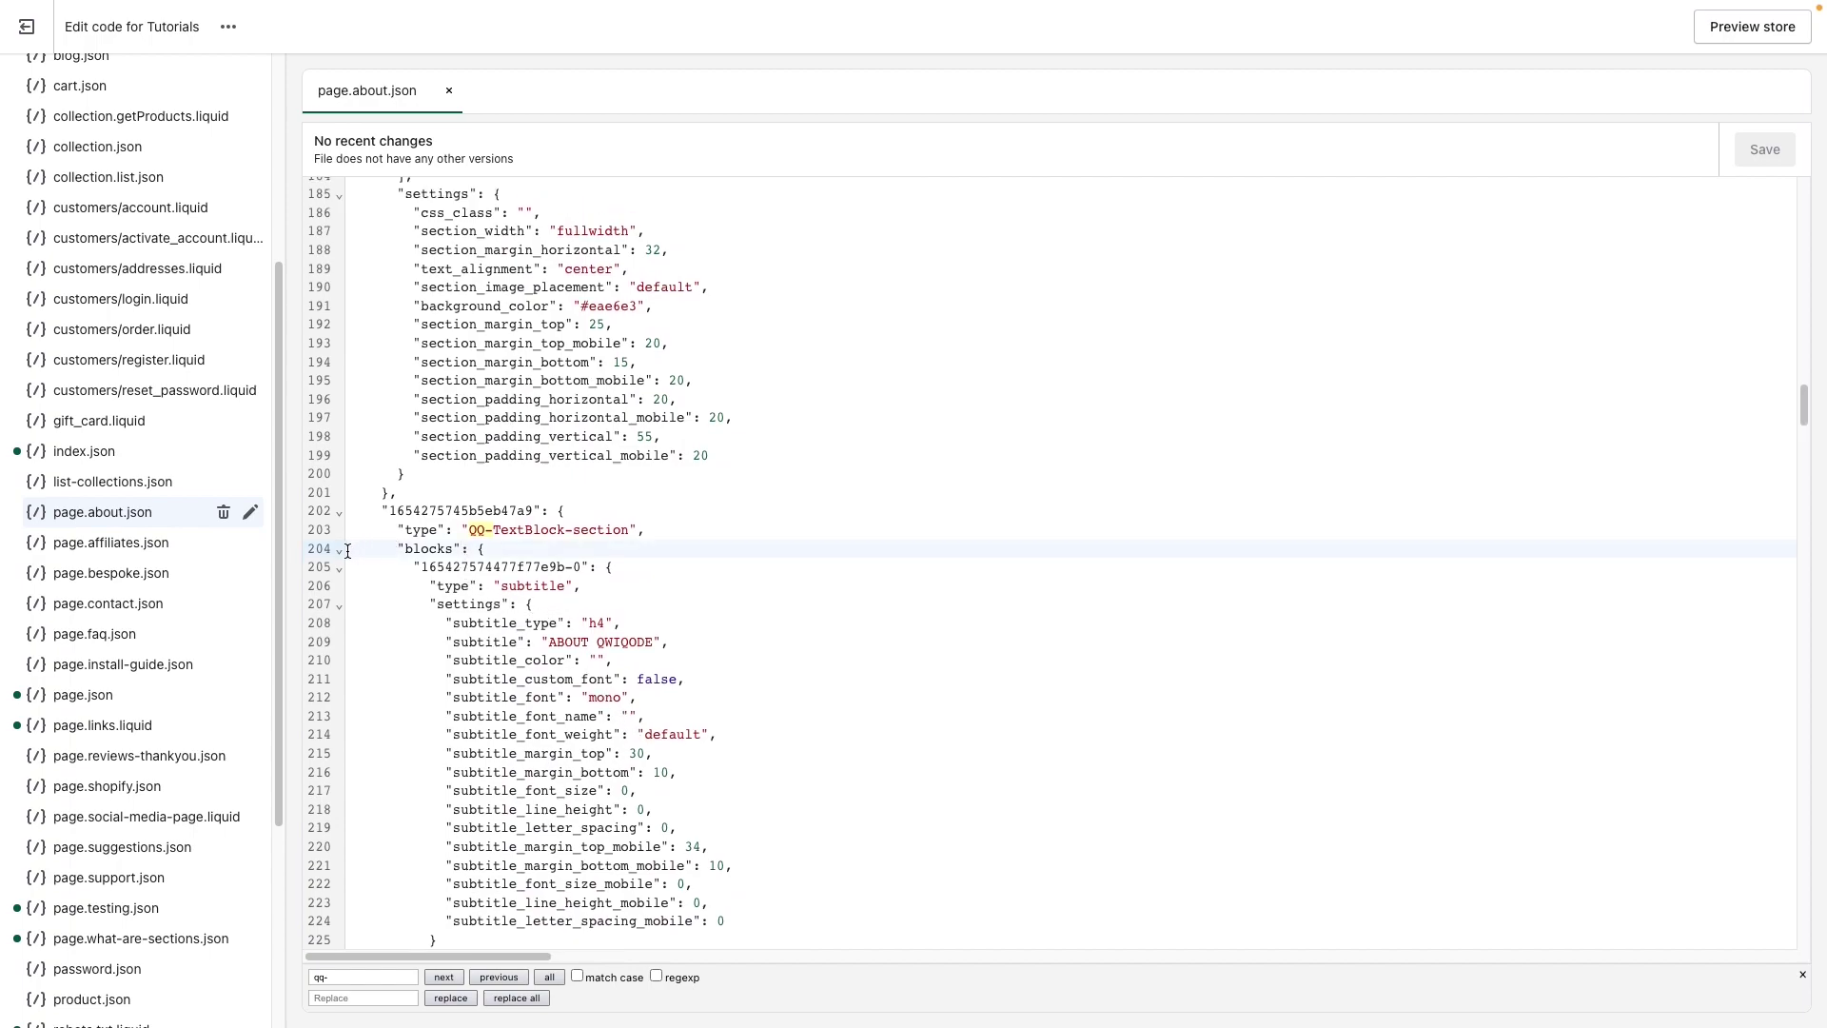
pyautogui.click(340, 554)
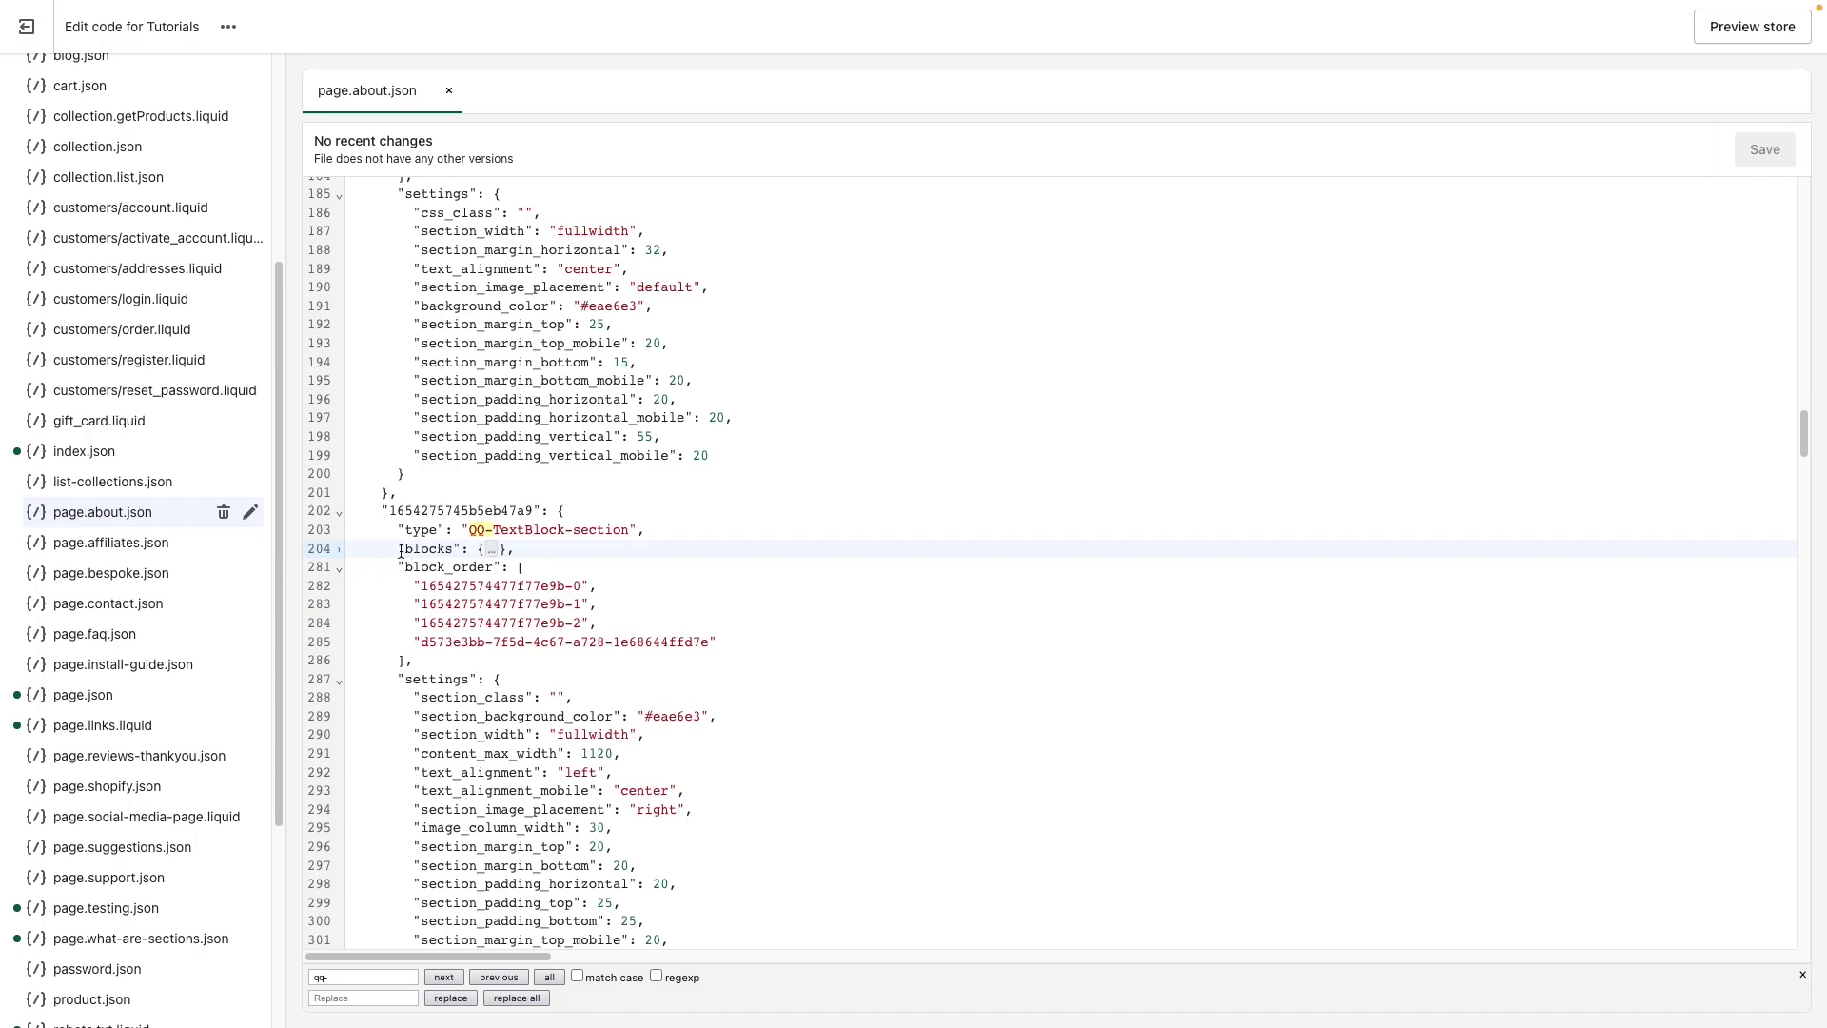
pyautogui.click(340, 572)
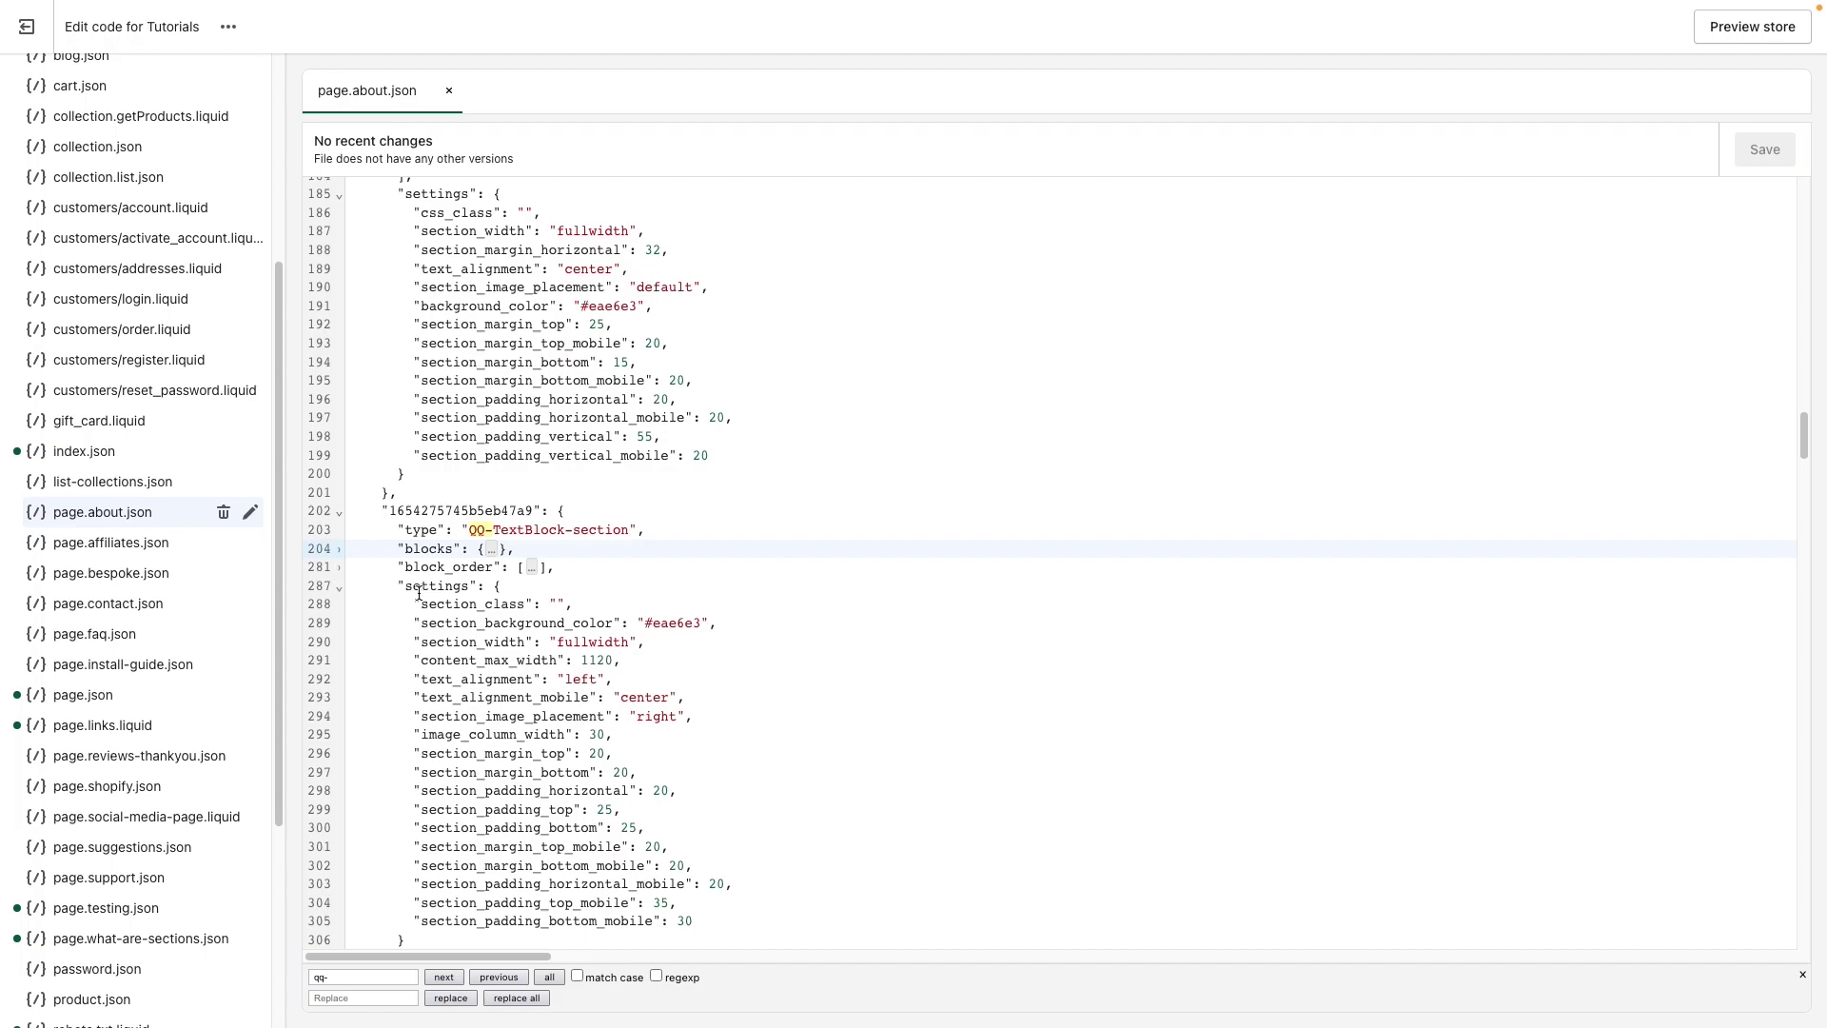
pyautogui.scroll(-1, 441, 600)
pyautogui.scroll(-2, 472, 685)
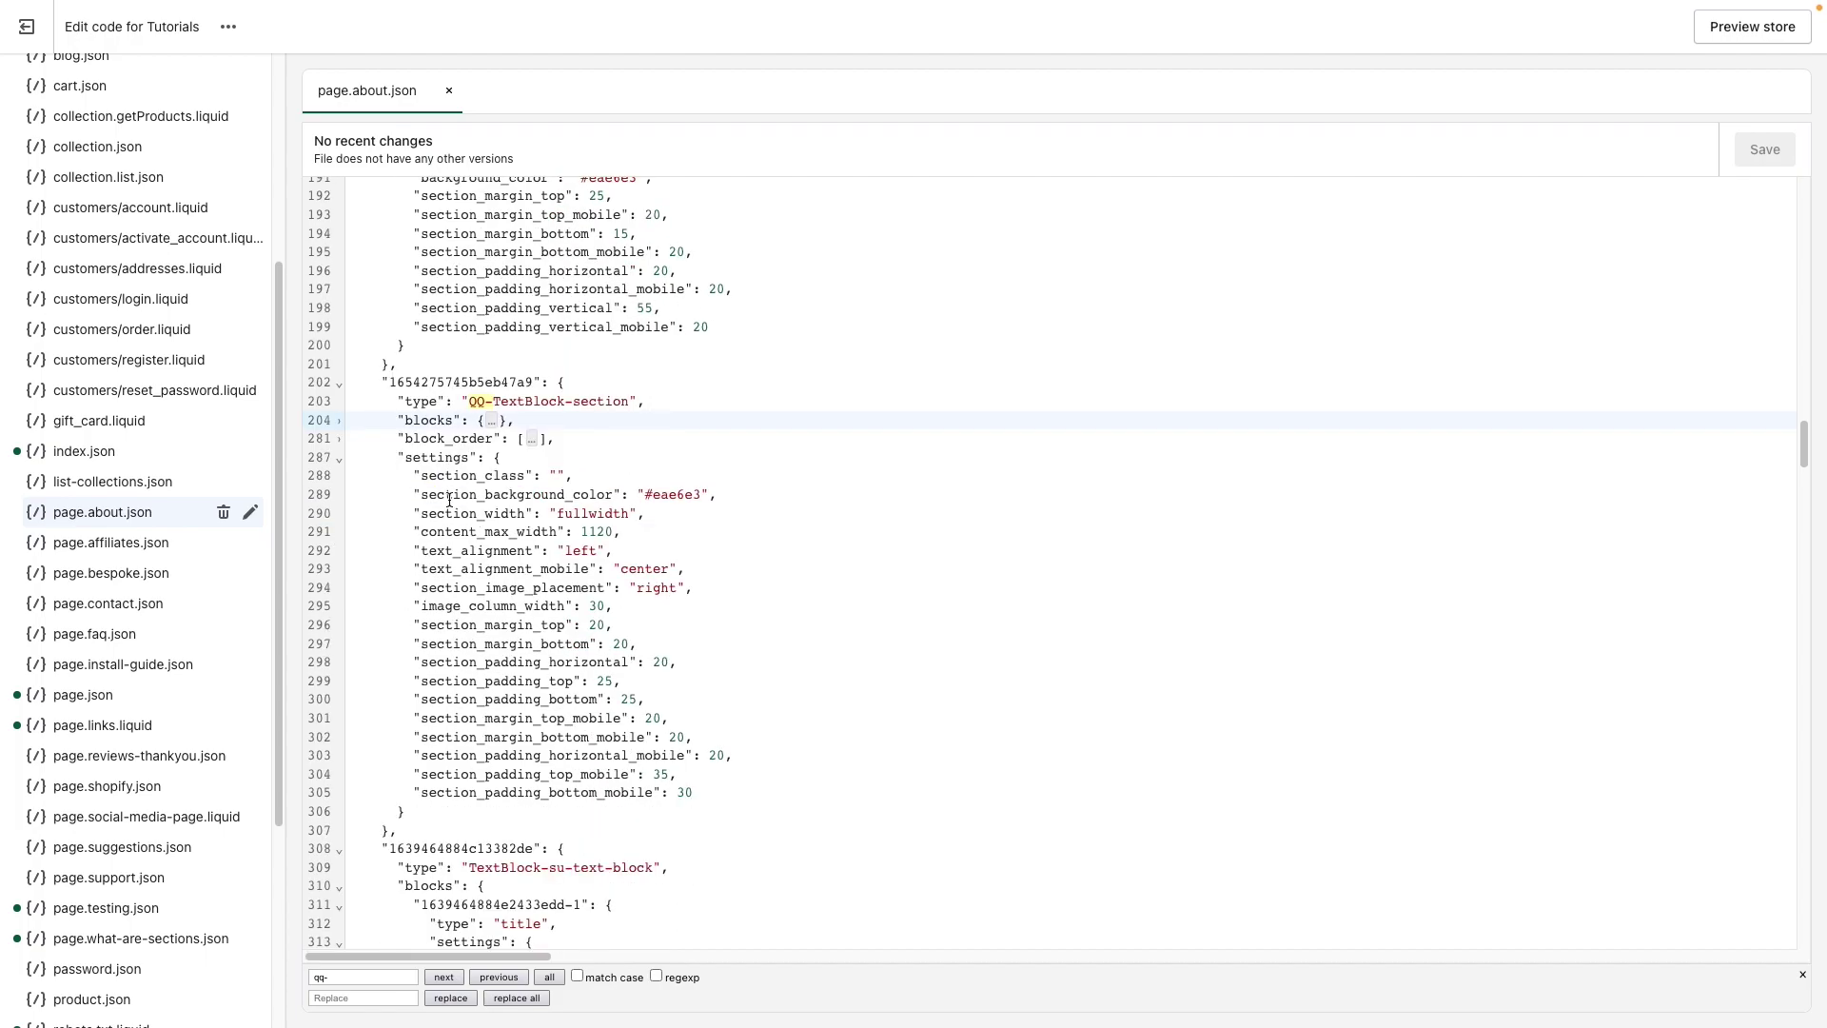
# - Fold the section's settings and select its collapsed type, blocks, block_order and settings lines
pyautogui.moveTo(448, 500); pyautogui.dragTo(646, 738)
pyautogui.click(647, 736)
pyautogui.scroll(1, 519, 604)
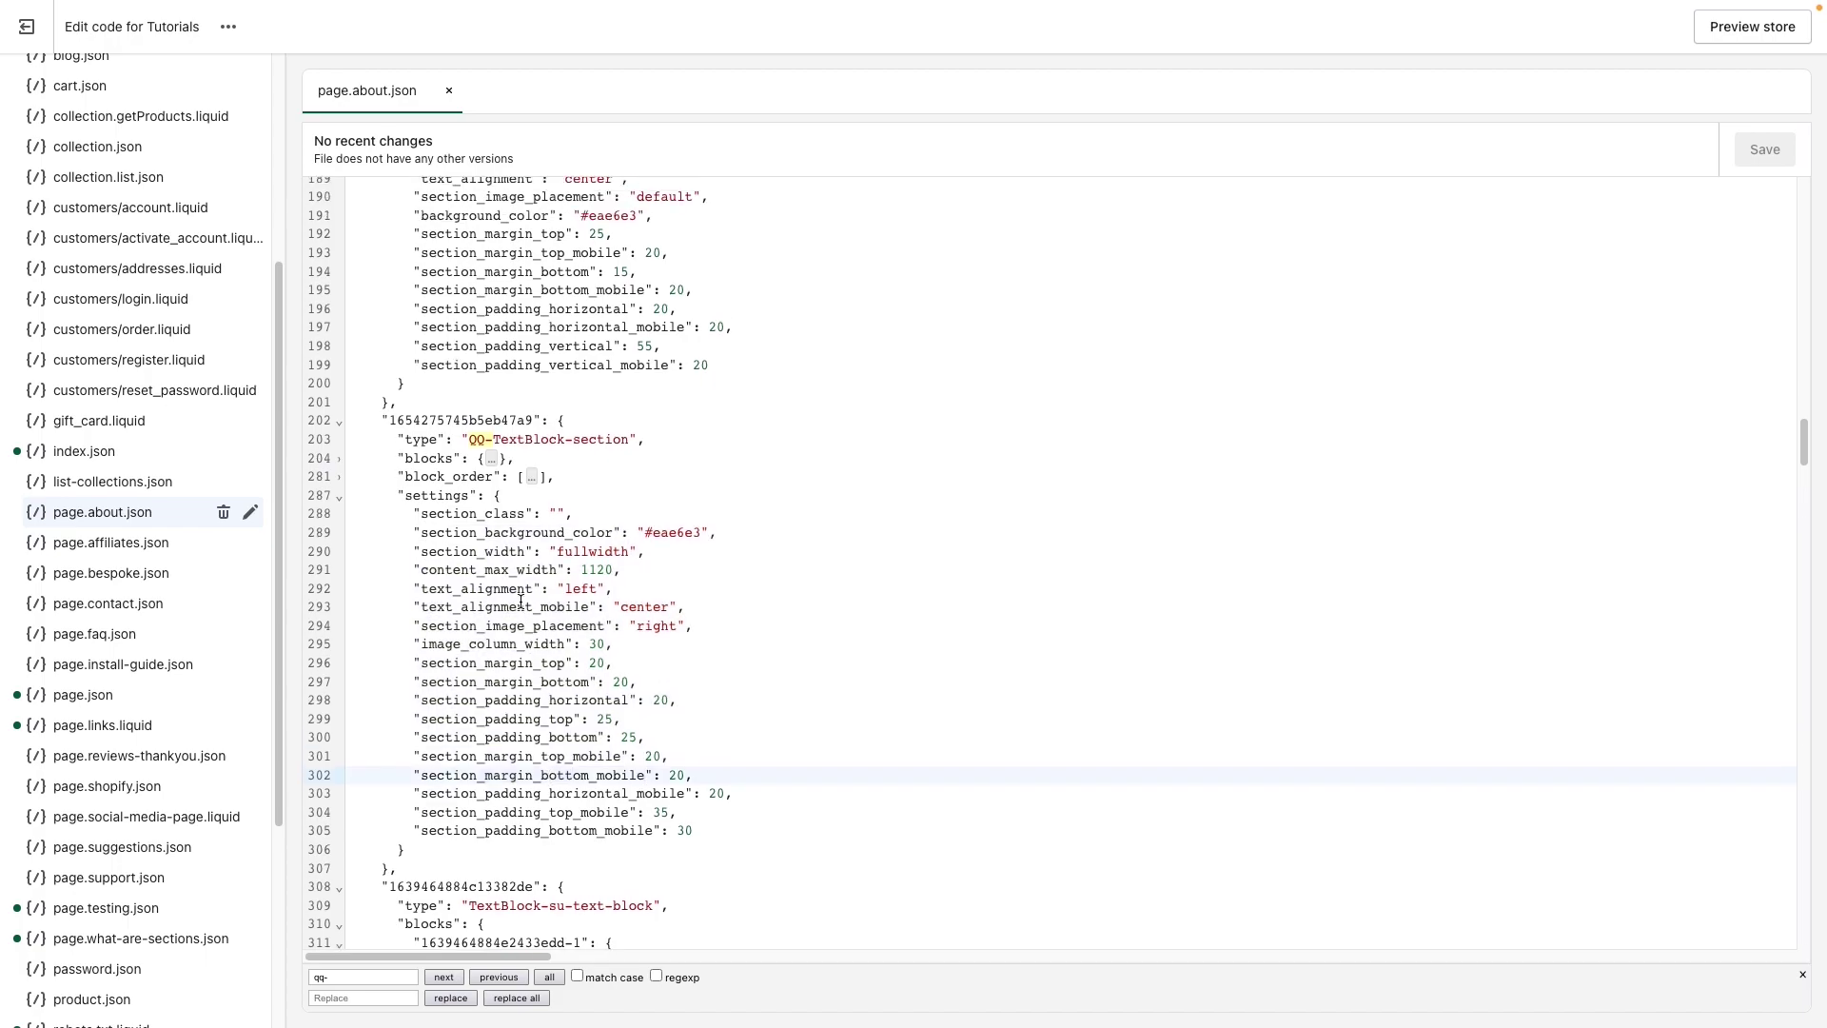
pyautogui.click(338, 496)
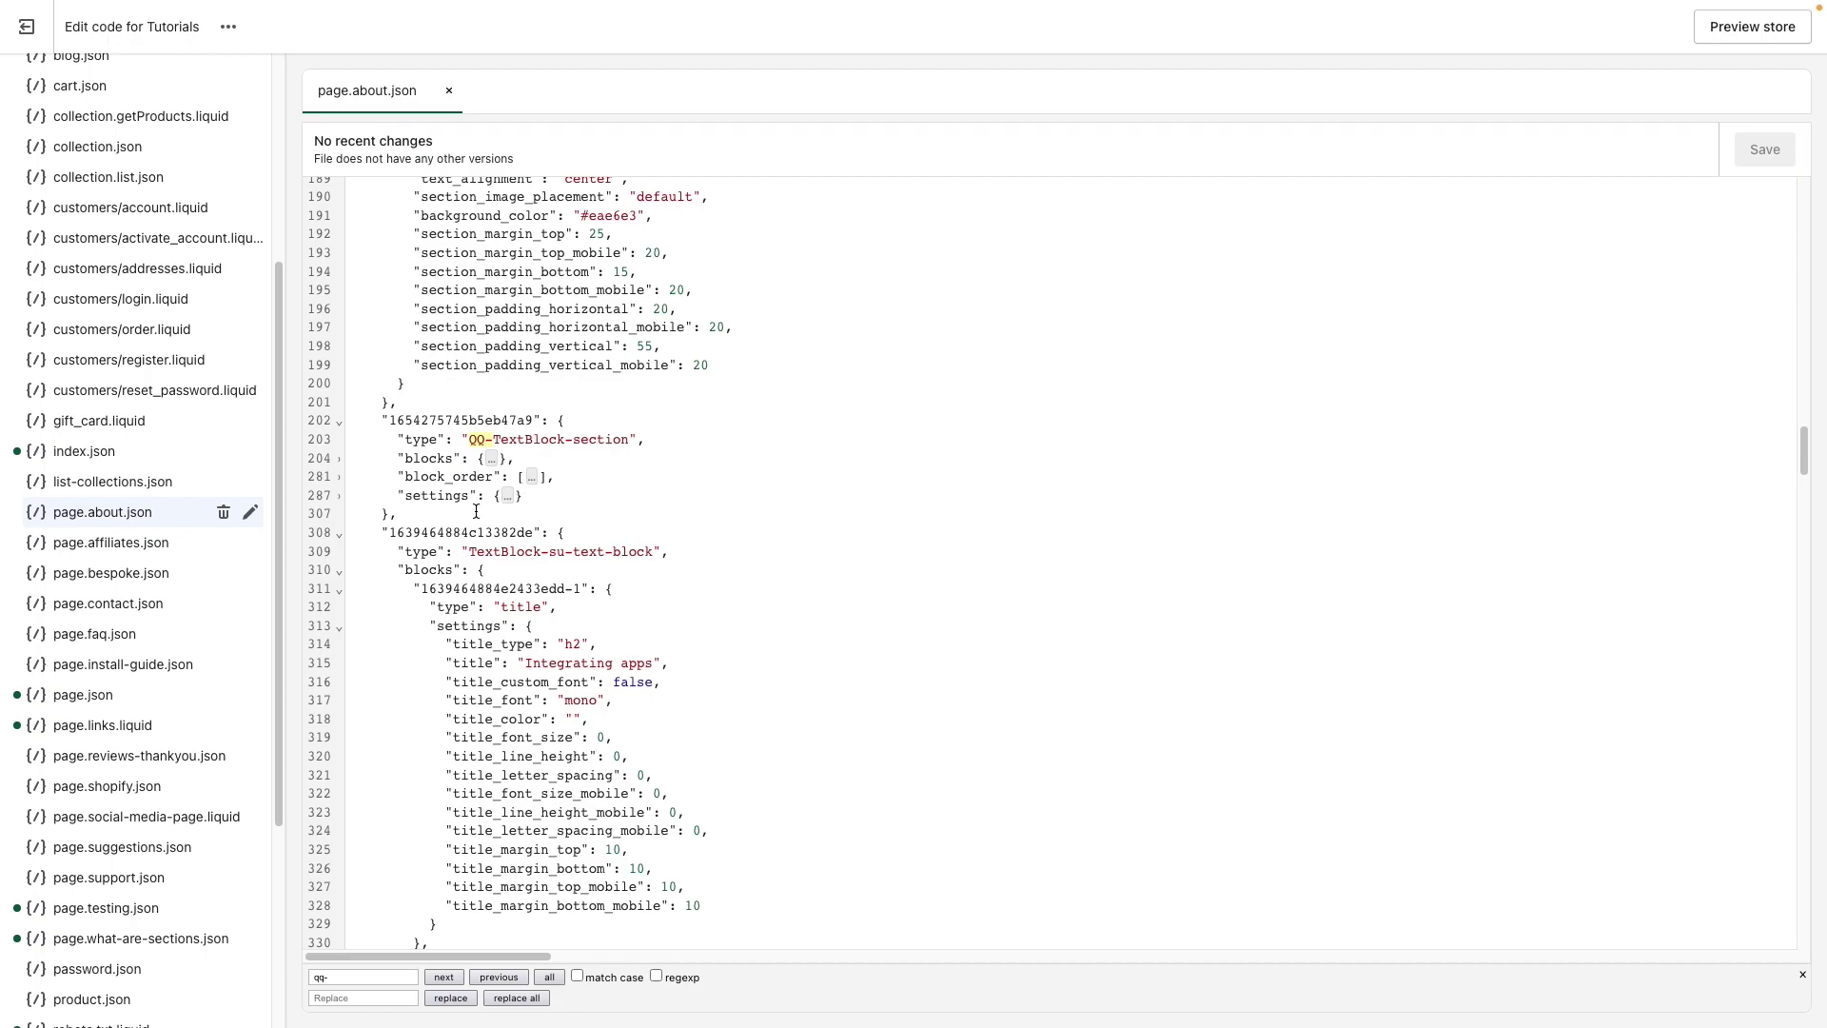
pyautogui.moveTo(533, 499); pyautogui.dragTo(391, 441)
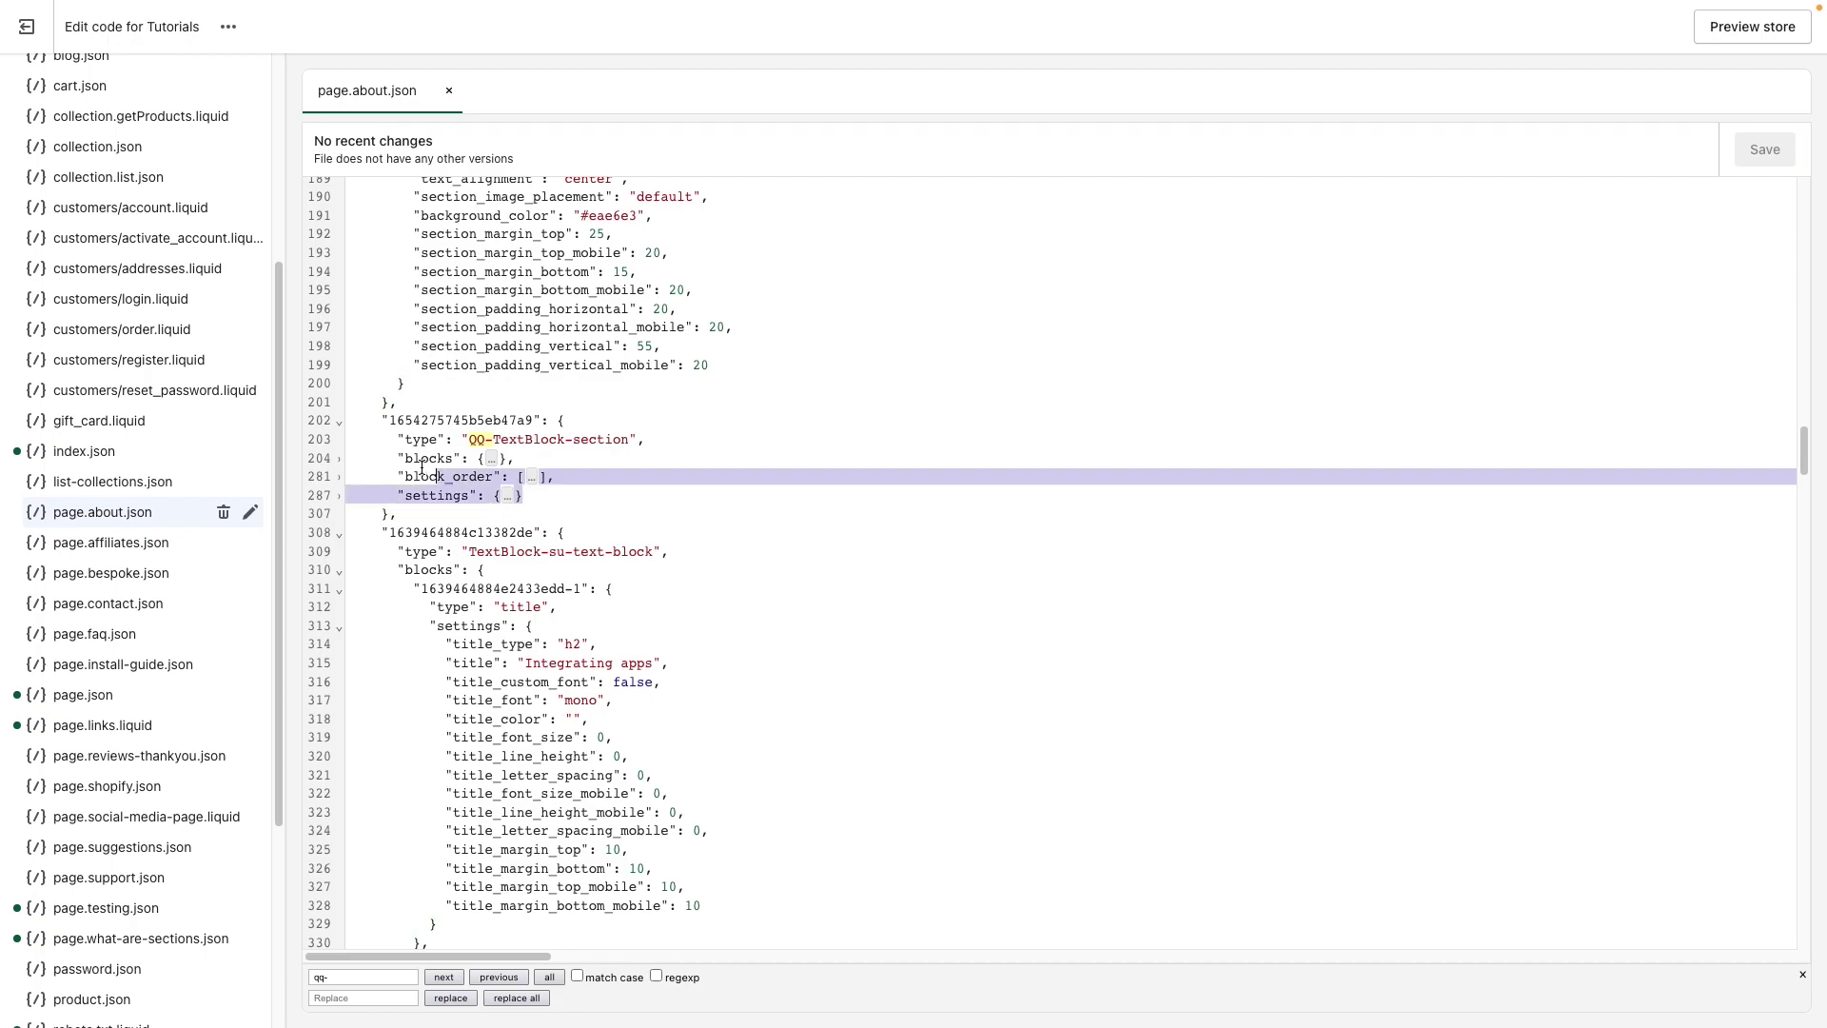
pyautogui.click(418, 480)
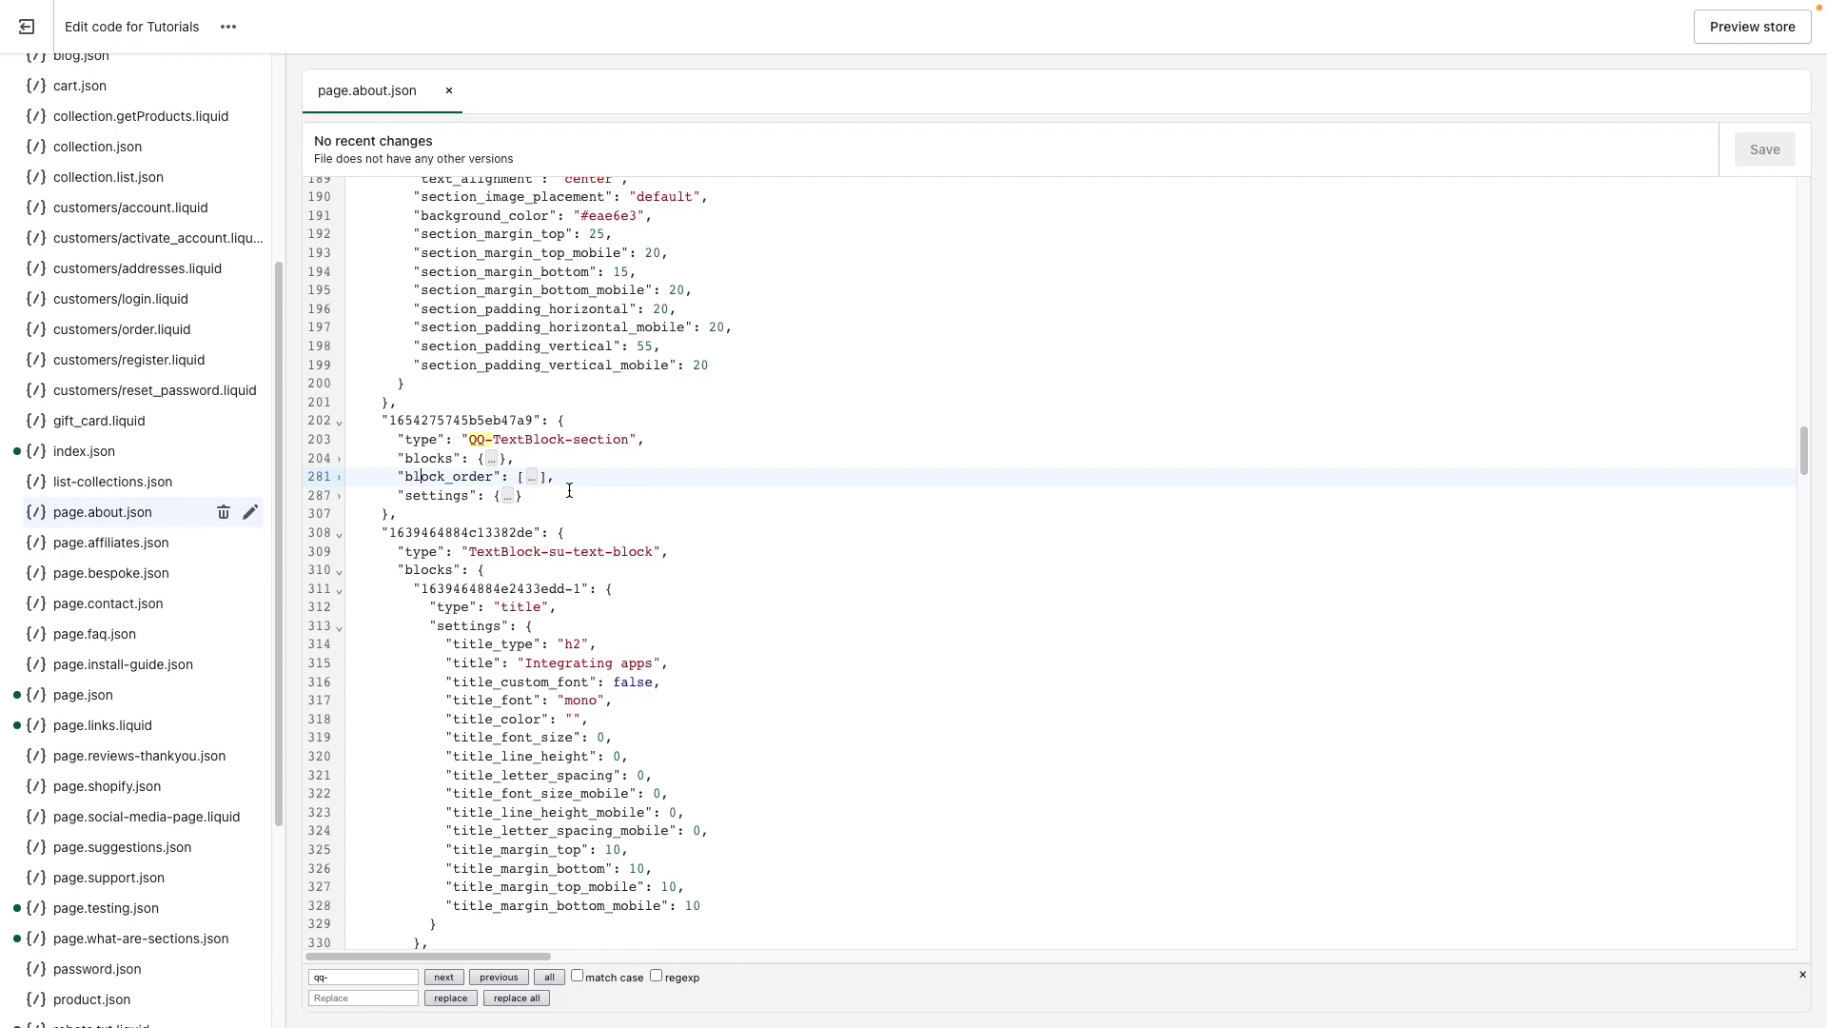
pyautogui.moveTo(547, 499); pyautogui.dragTo(396, 441)
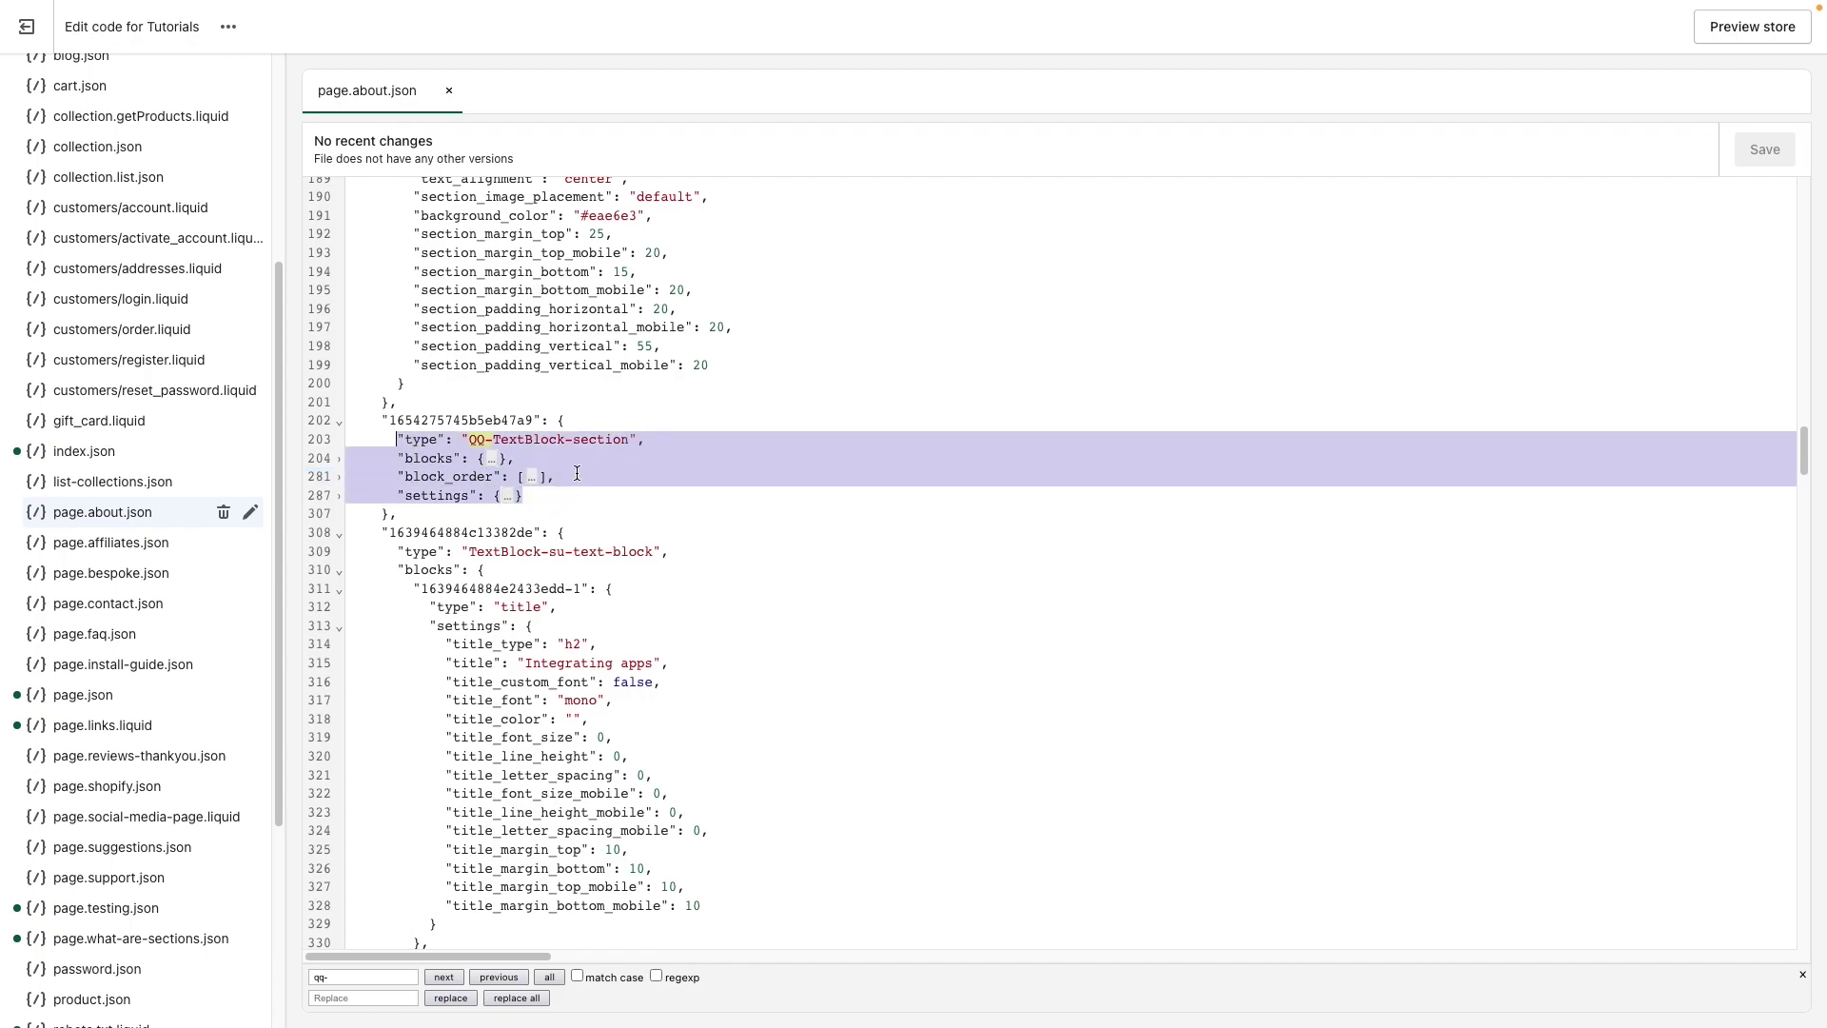
pyautogui.press('Home')
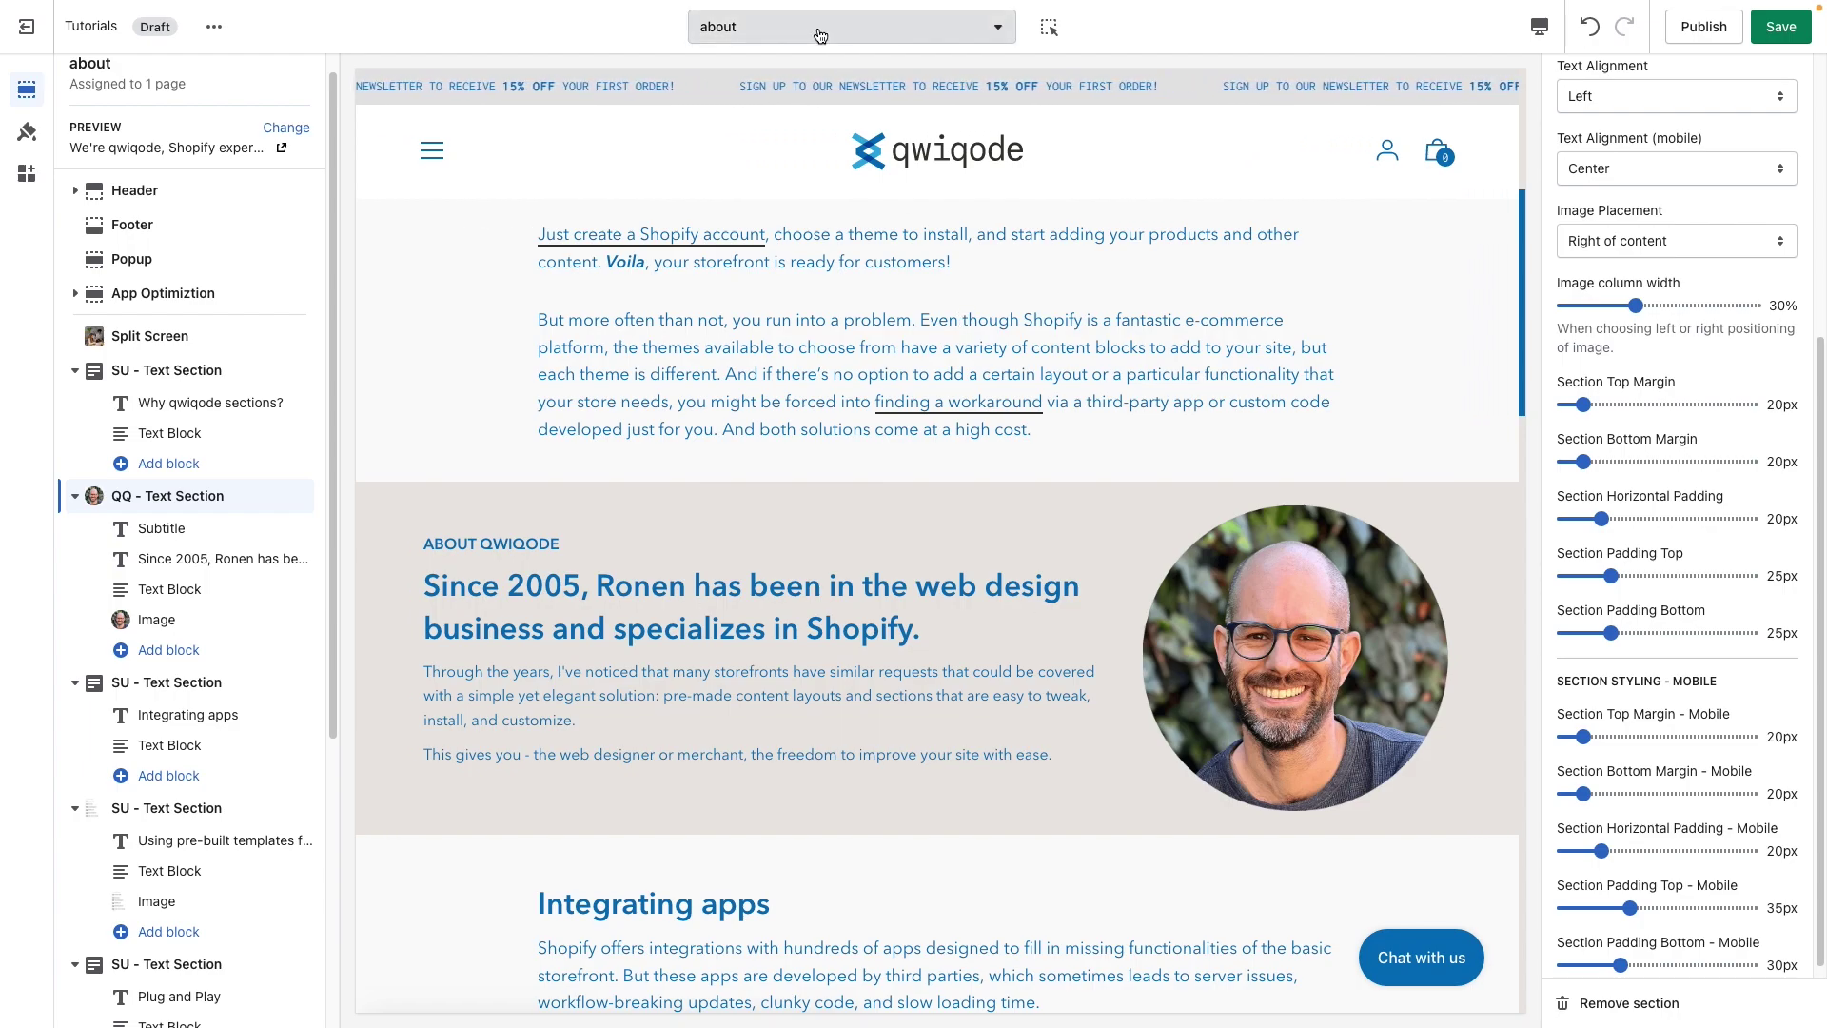
# - Switch the theme editor to the Contact Us page template
pyautogui.click(820, 35)
pyautogui.click(799, 77)
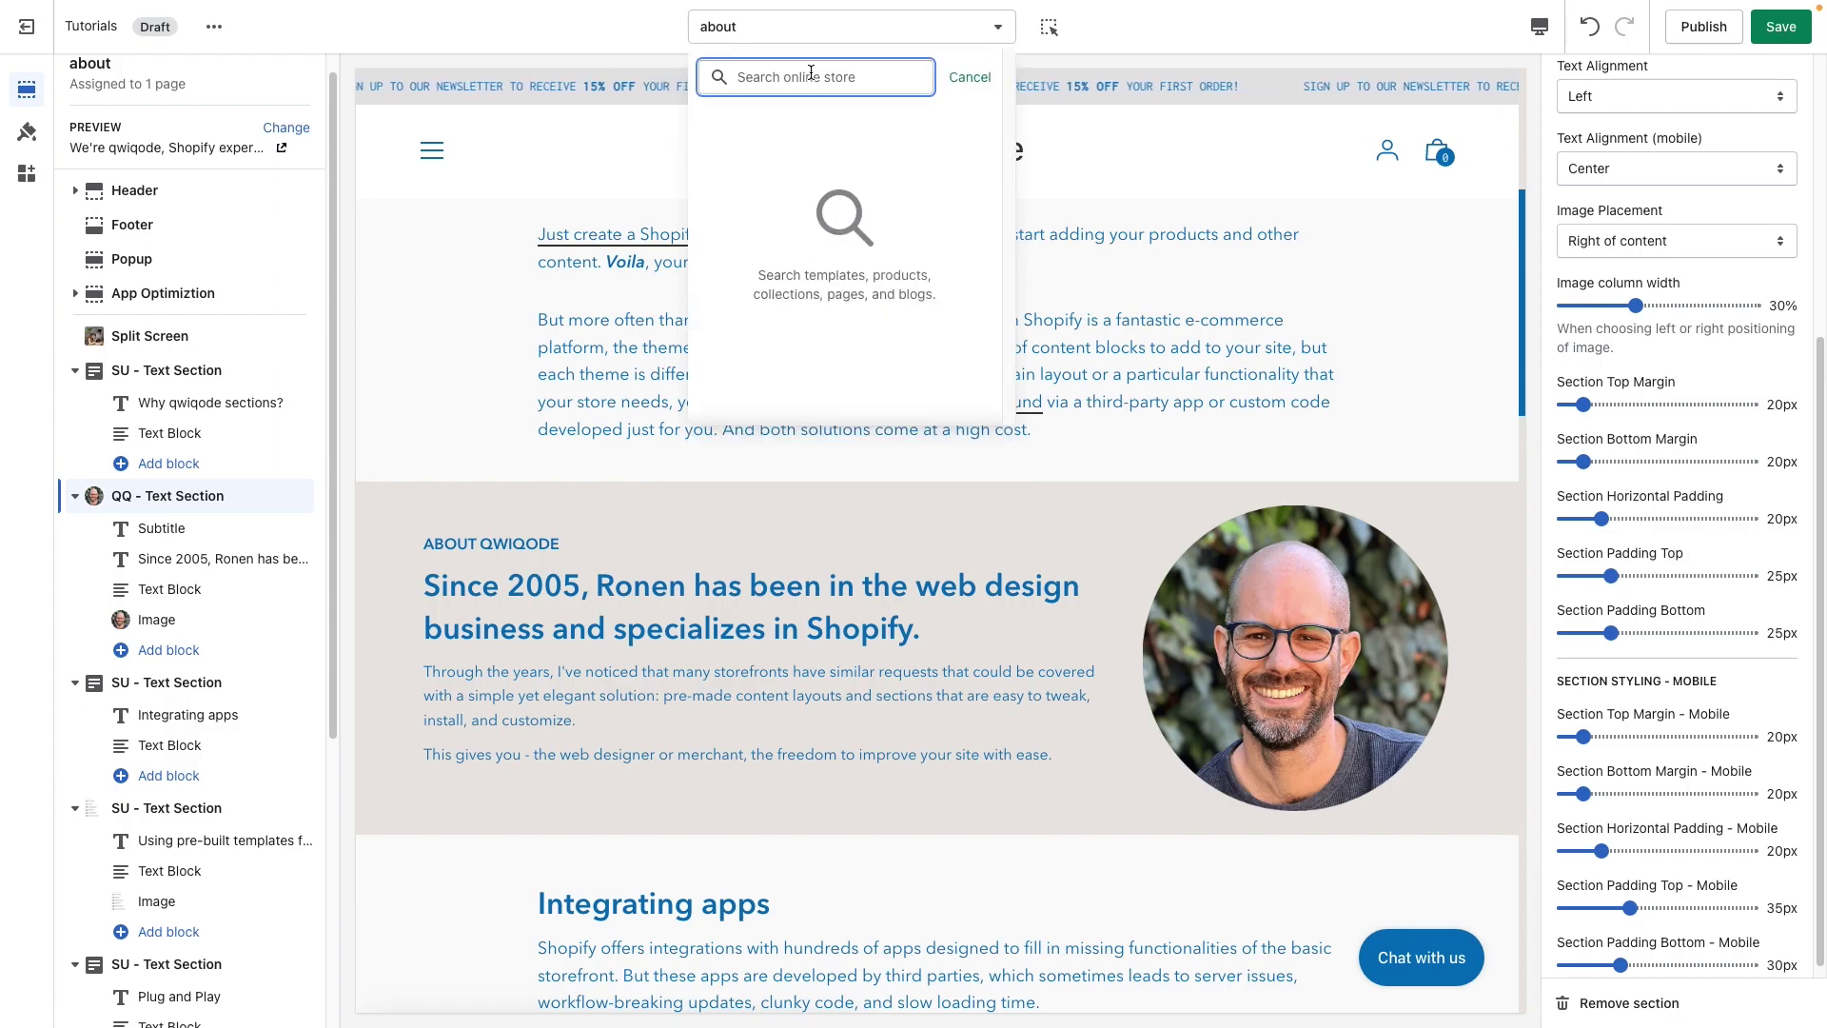
pyautogui.write('contact')
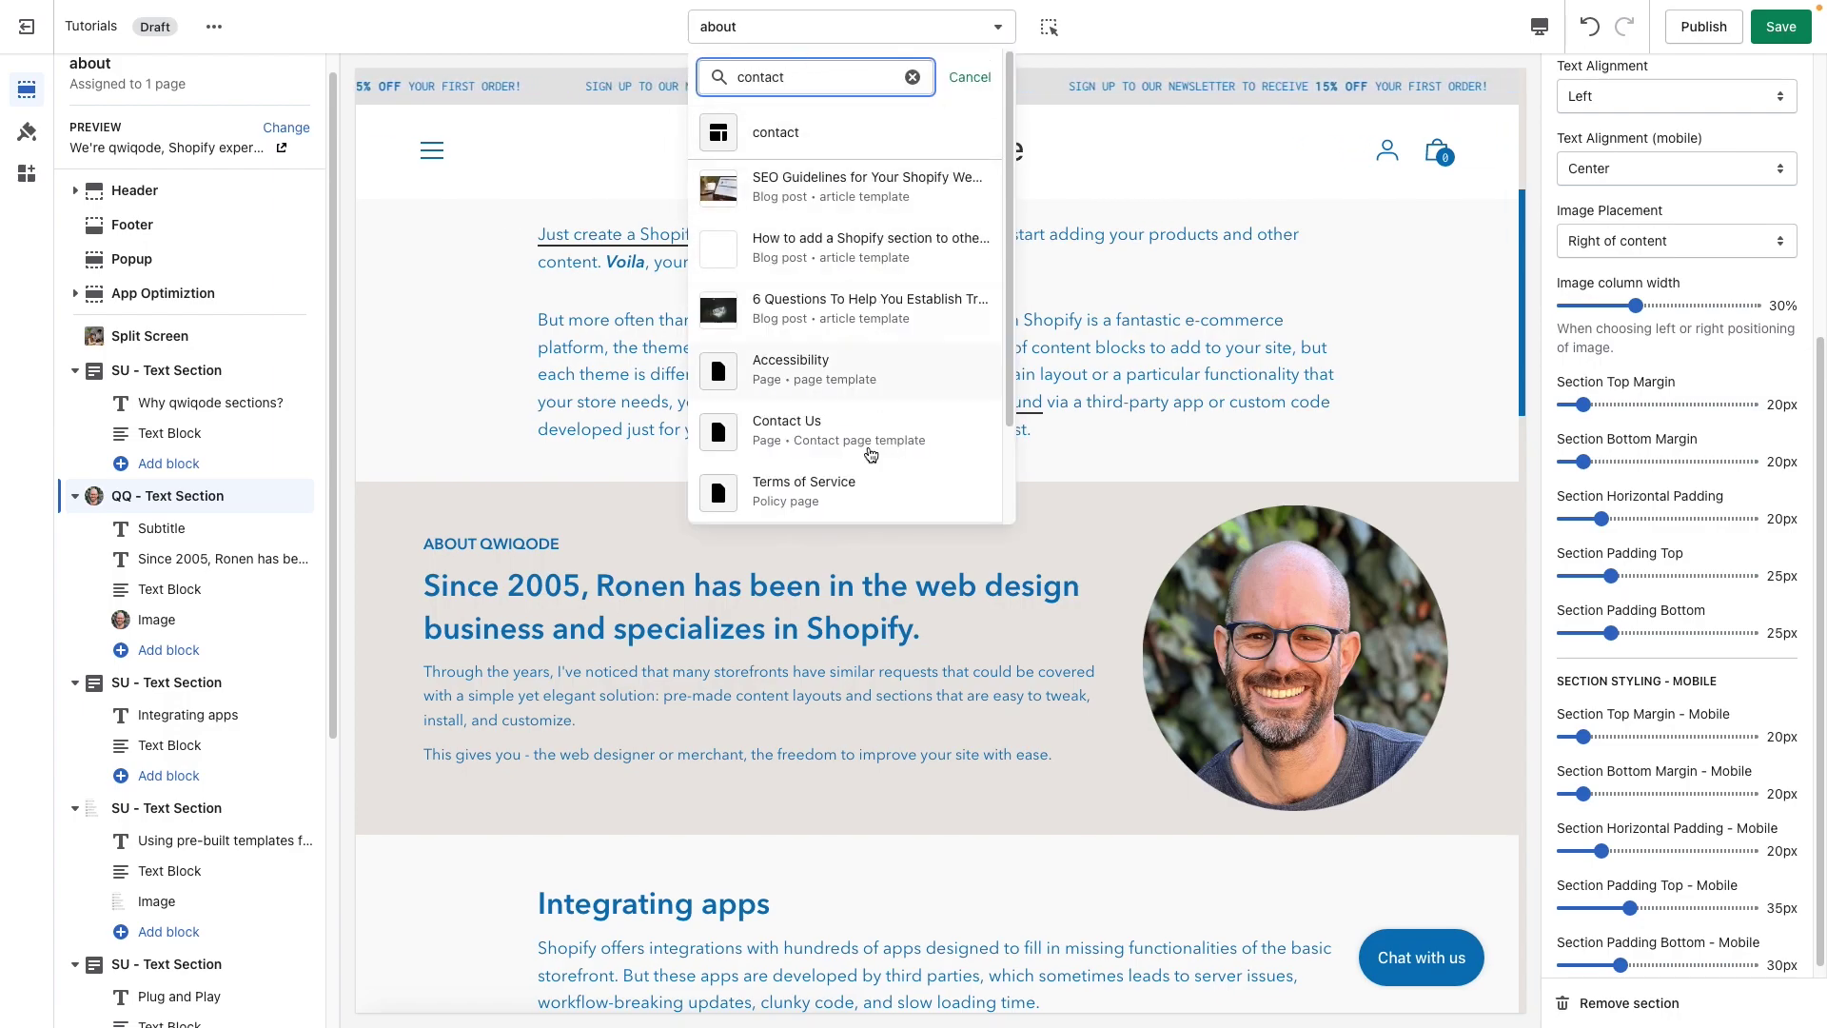
pyautogui.click(870, 424)
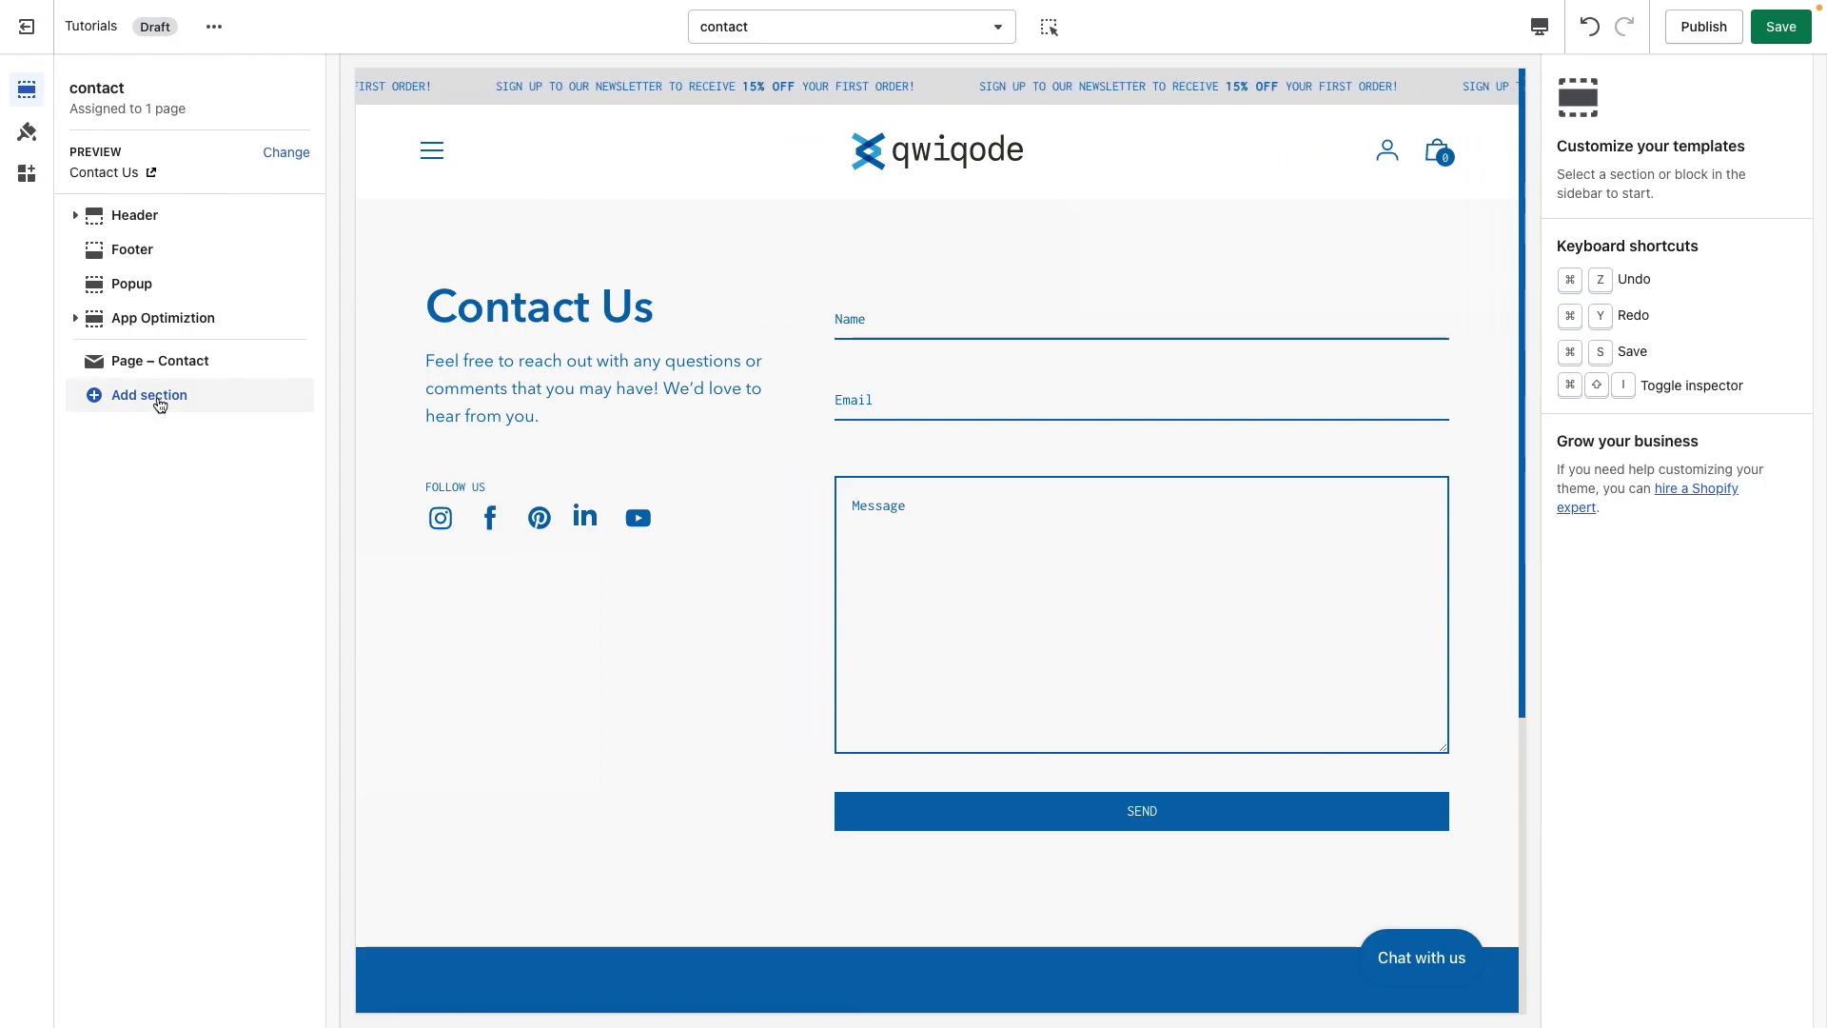
# - Add a QQ - Text Section to the contact template and save
pyautogui.click(148, 396)
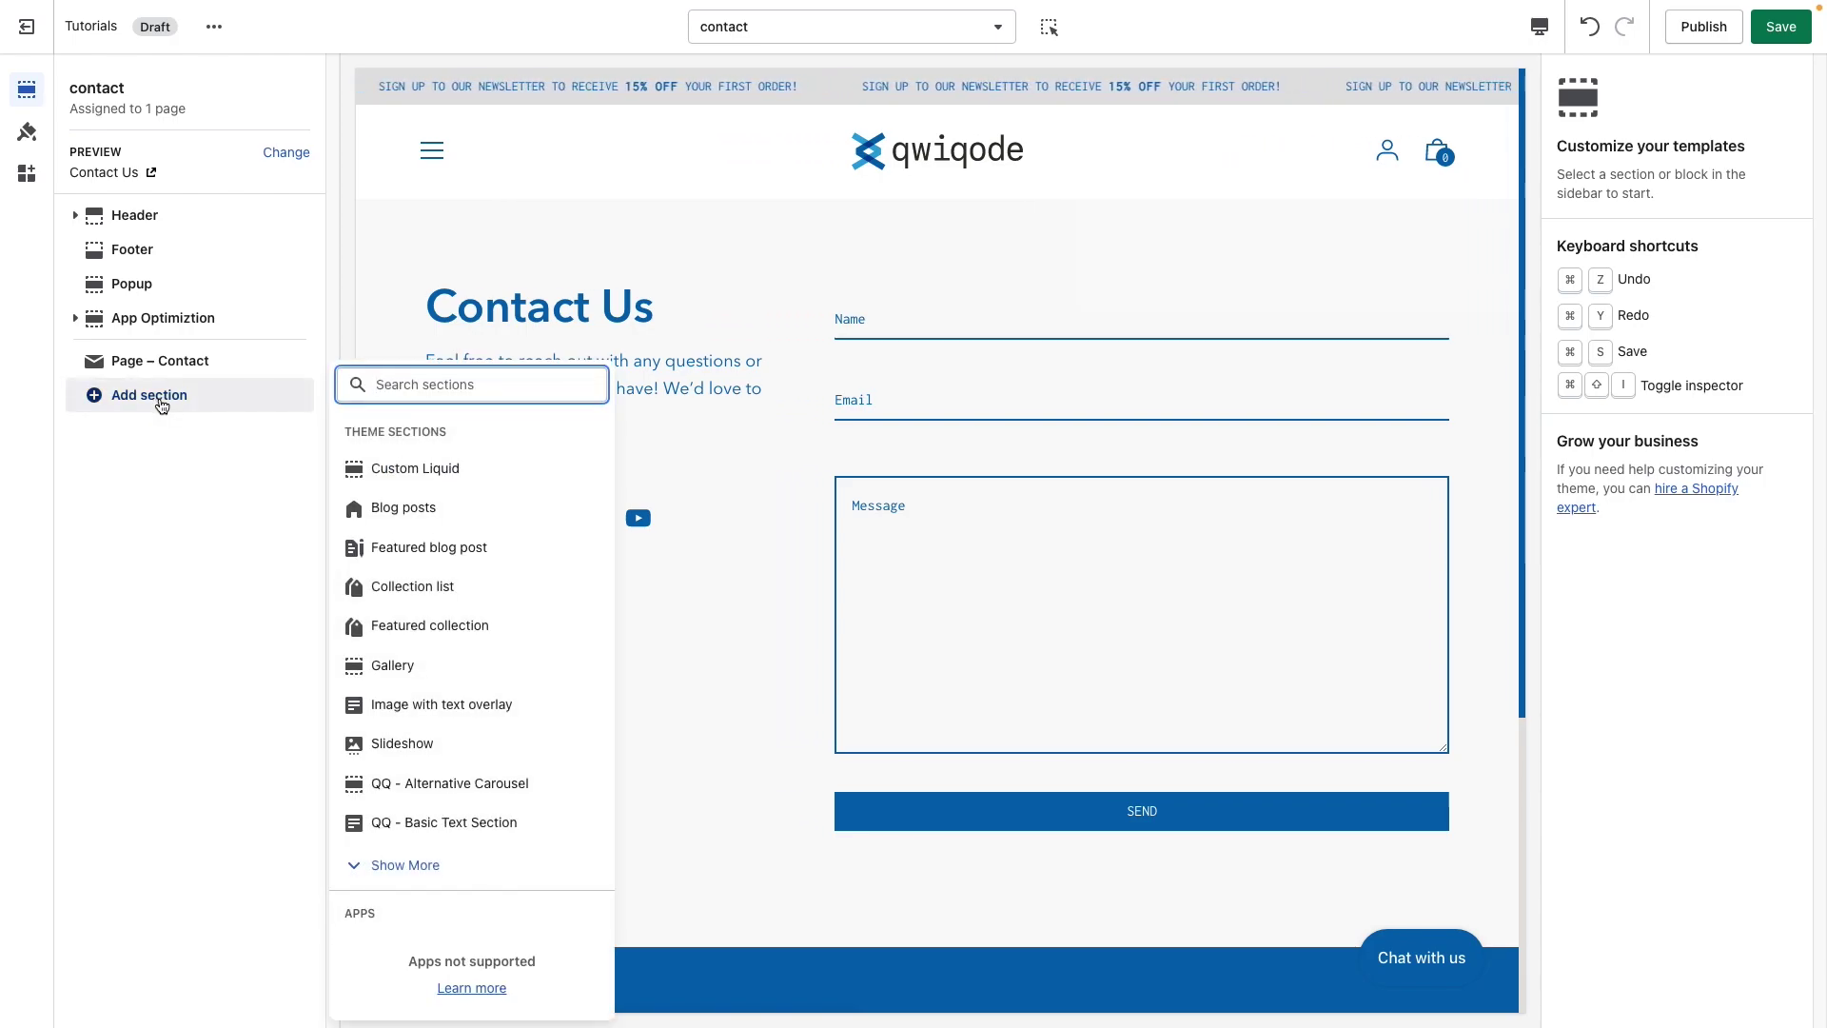
pyautogui.write('text')
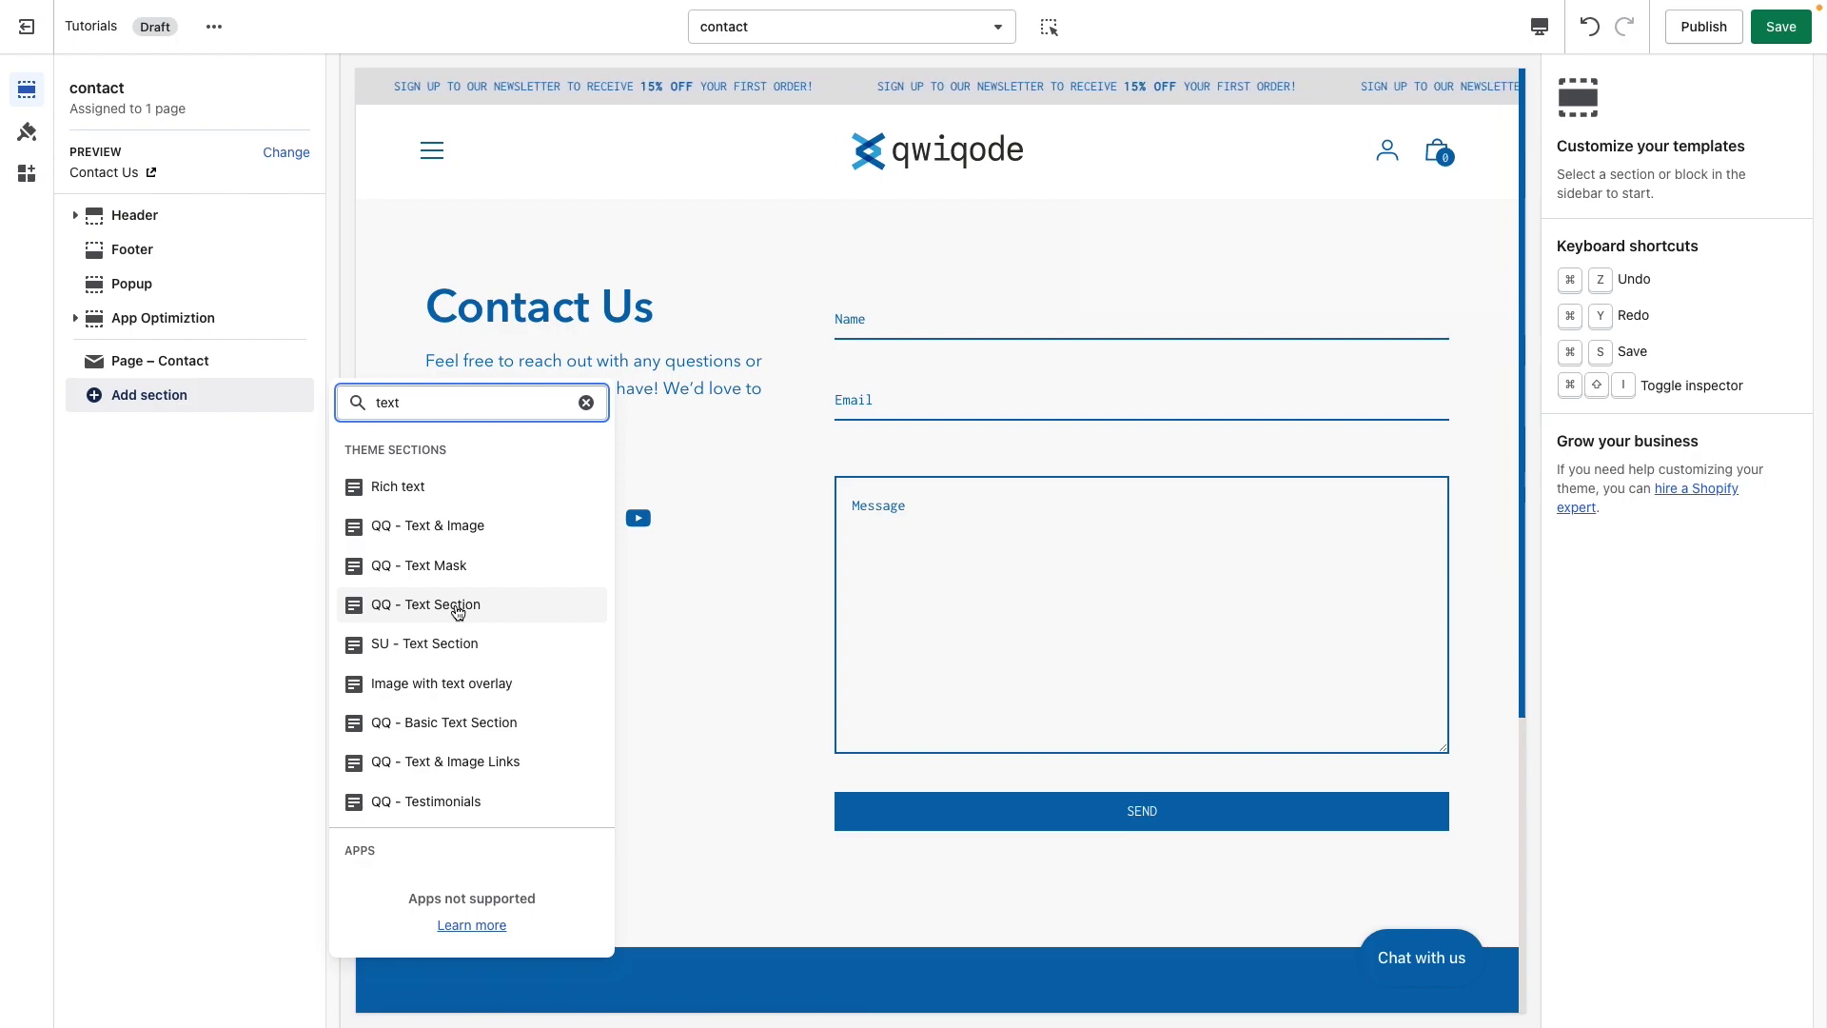
pyautogui.click(457, 609)
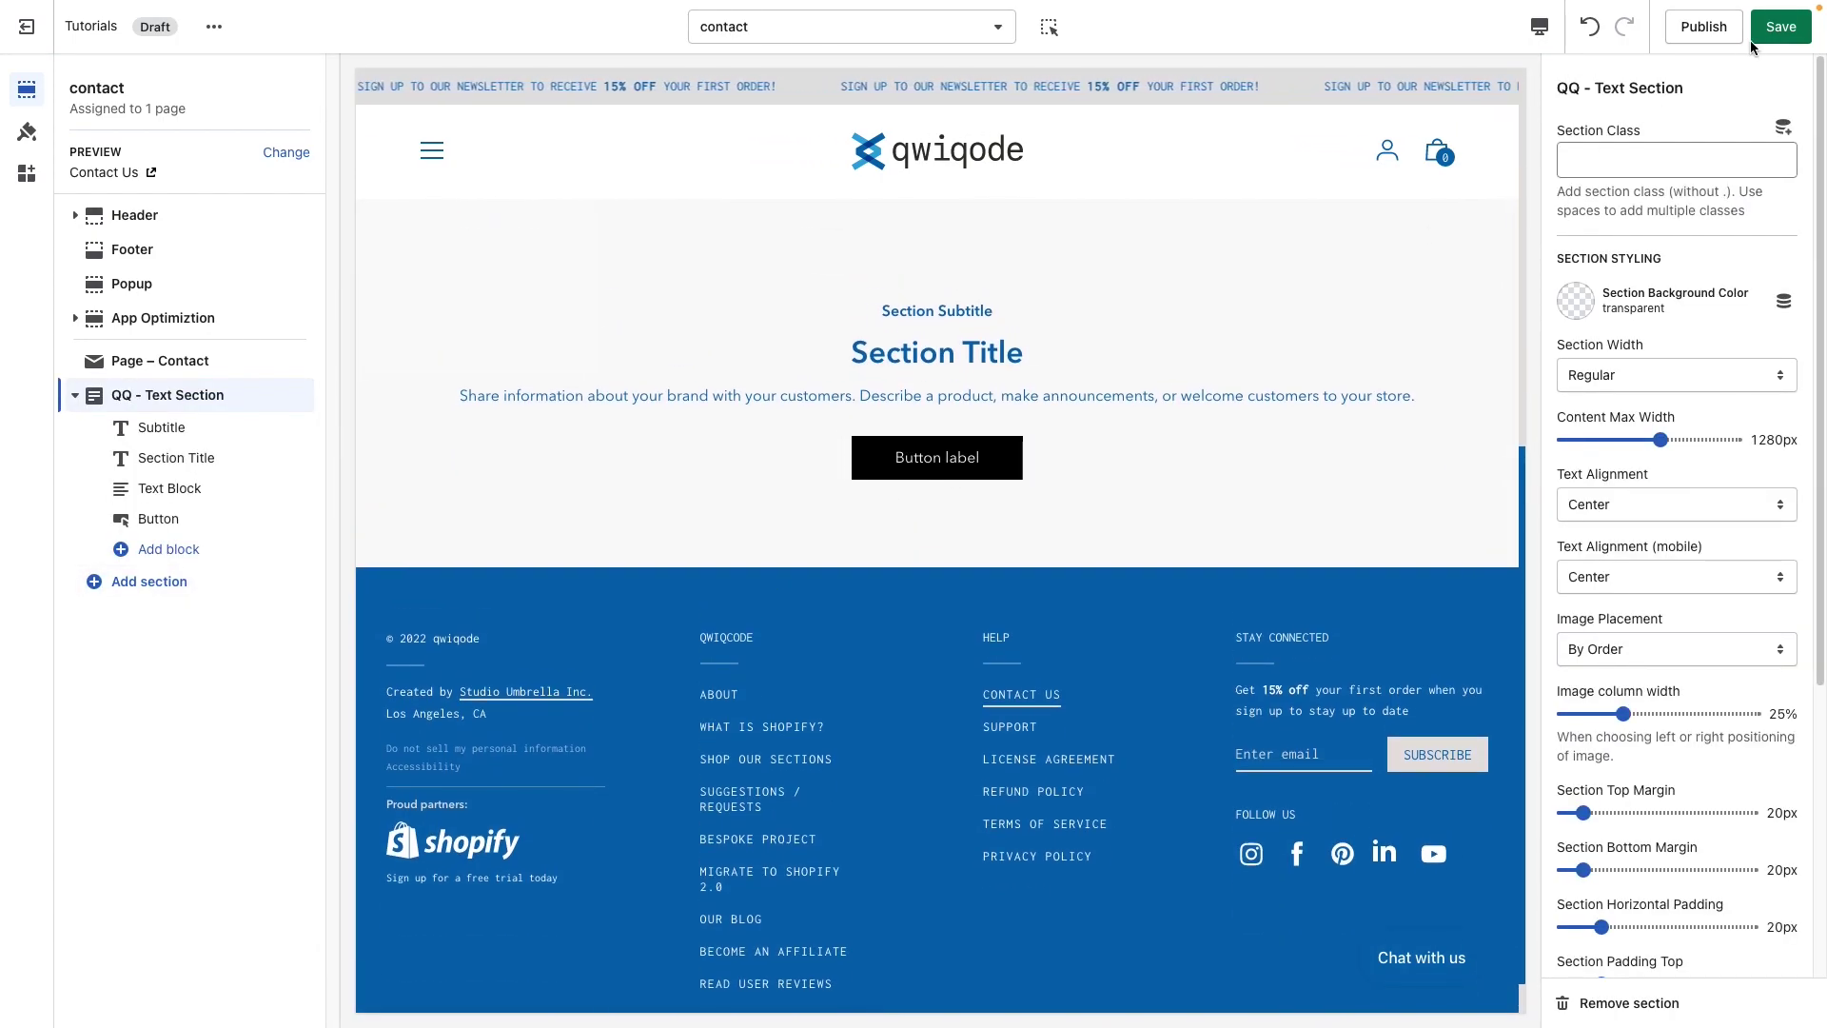
pyautogui.click(1776, 34)
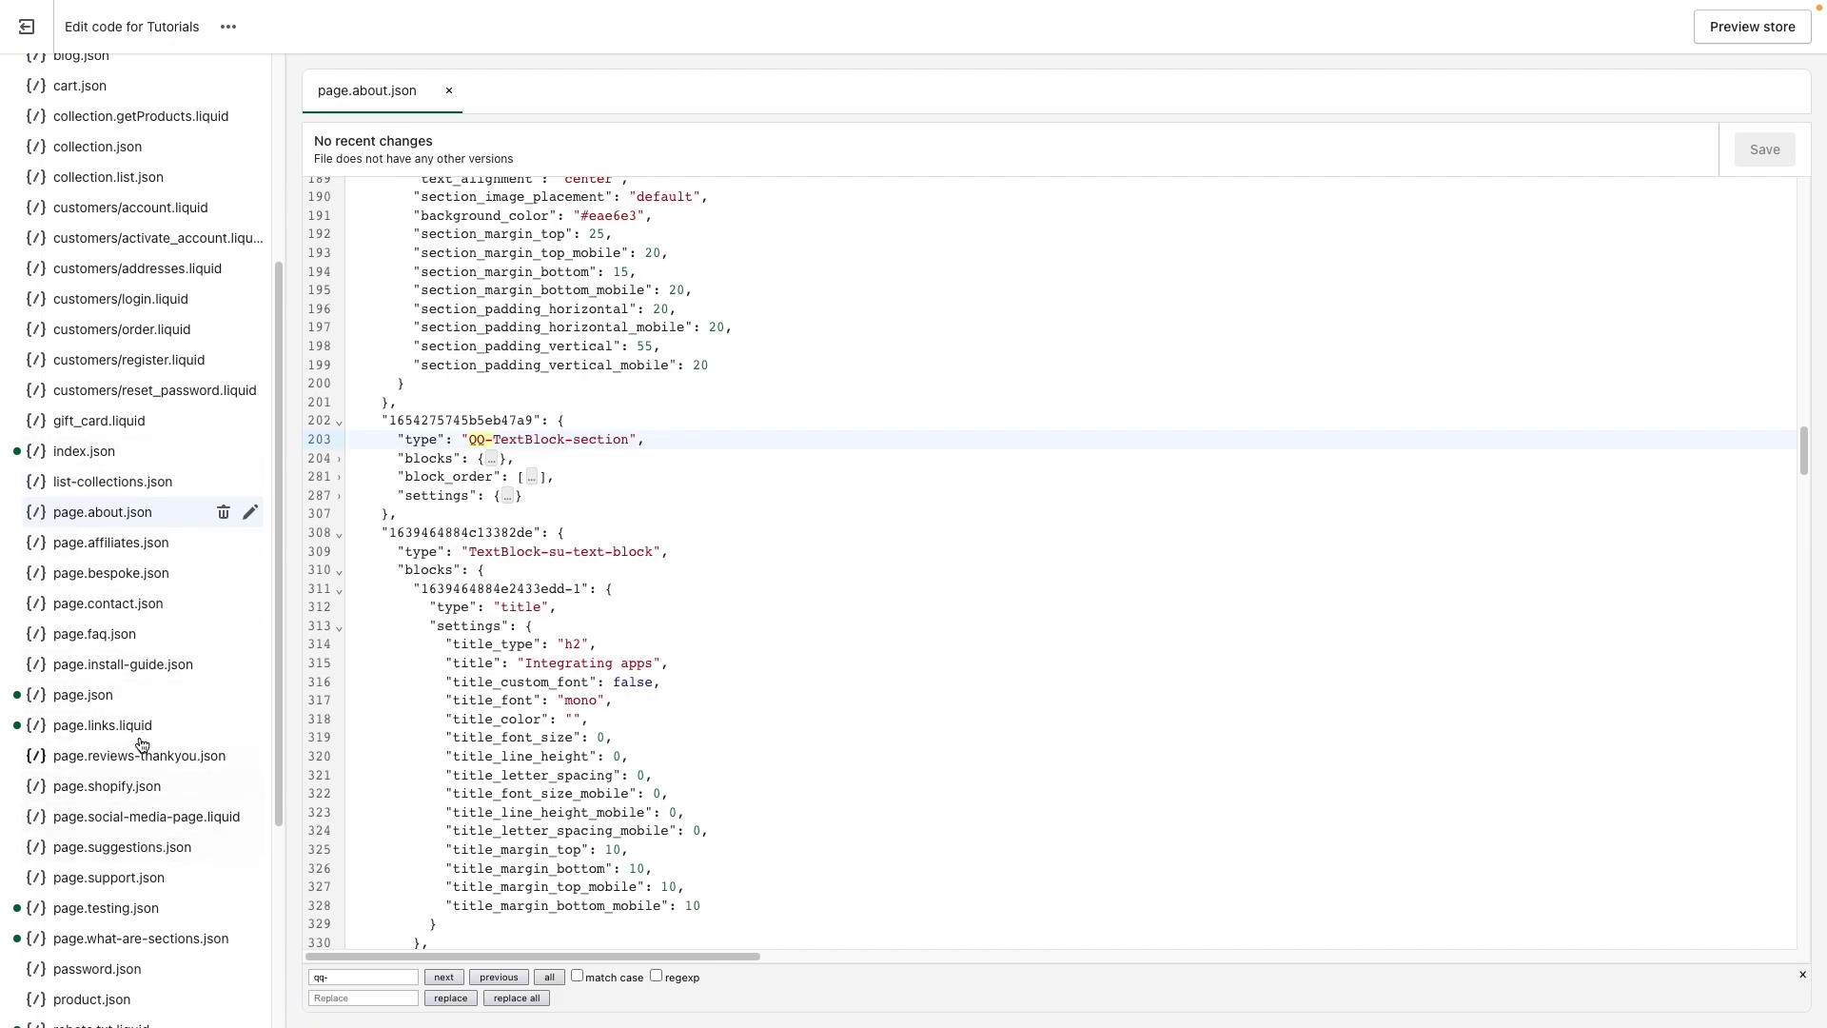
# - Open page.contact.json and inspect the new QQ-TextBlock-section's type and definition
pyautogui.click(159, 606)
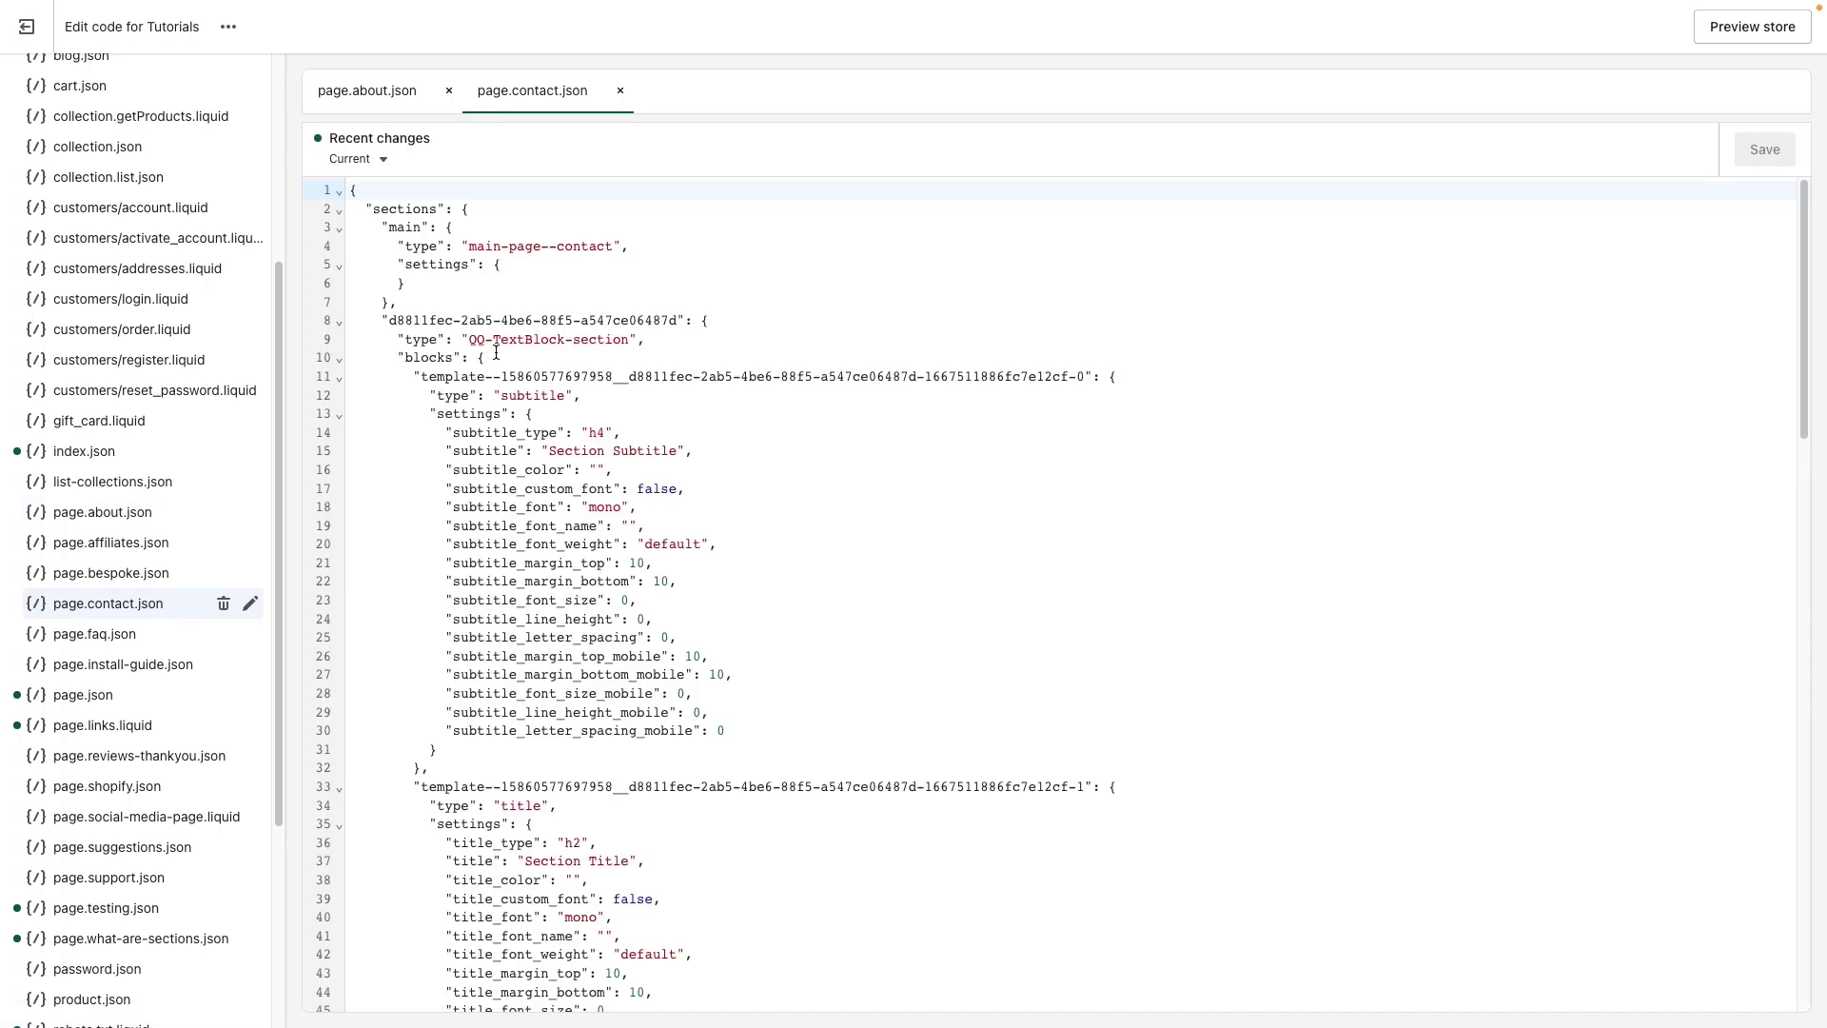
pyautogui.click(496, 355)
pyautogui.moveTo(676, 335); pyautogui.dragTo(451, 341)
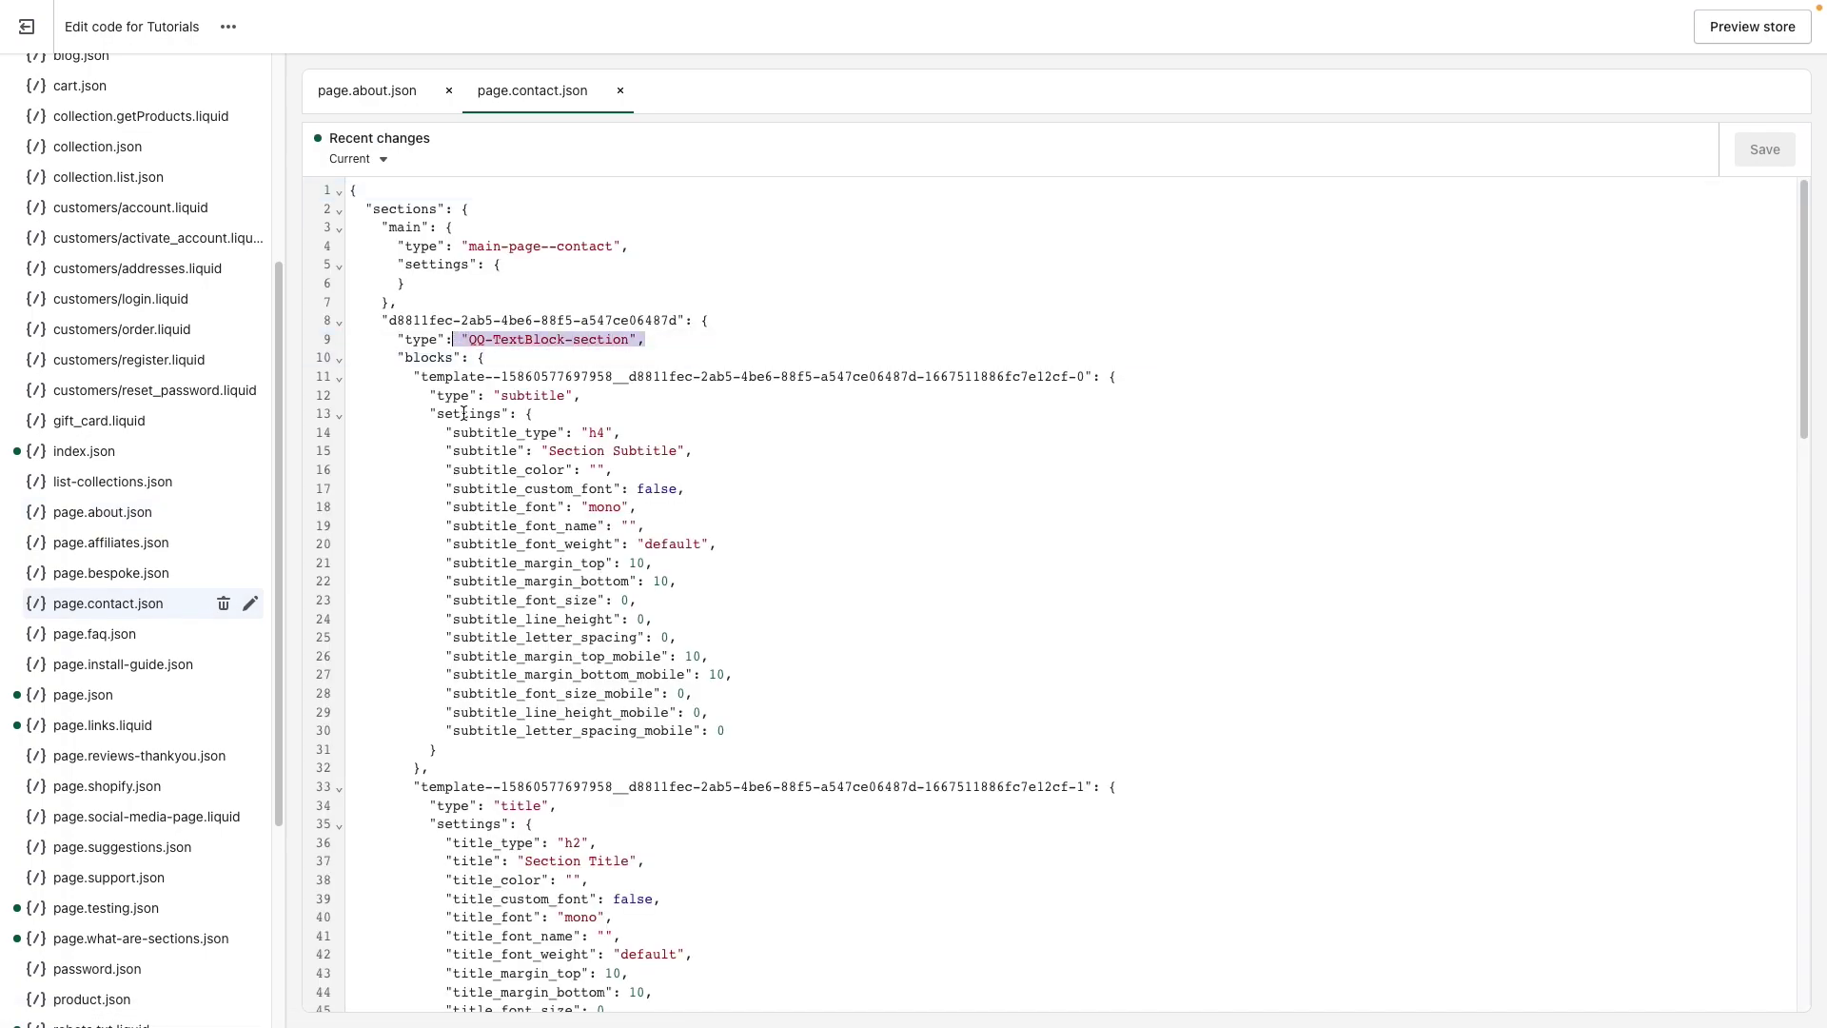
pyautogui.scroll(-5, 489, 509)
pyautogui.scroll(2, 489, 510)
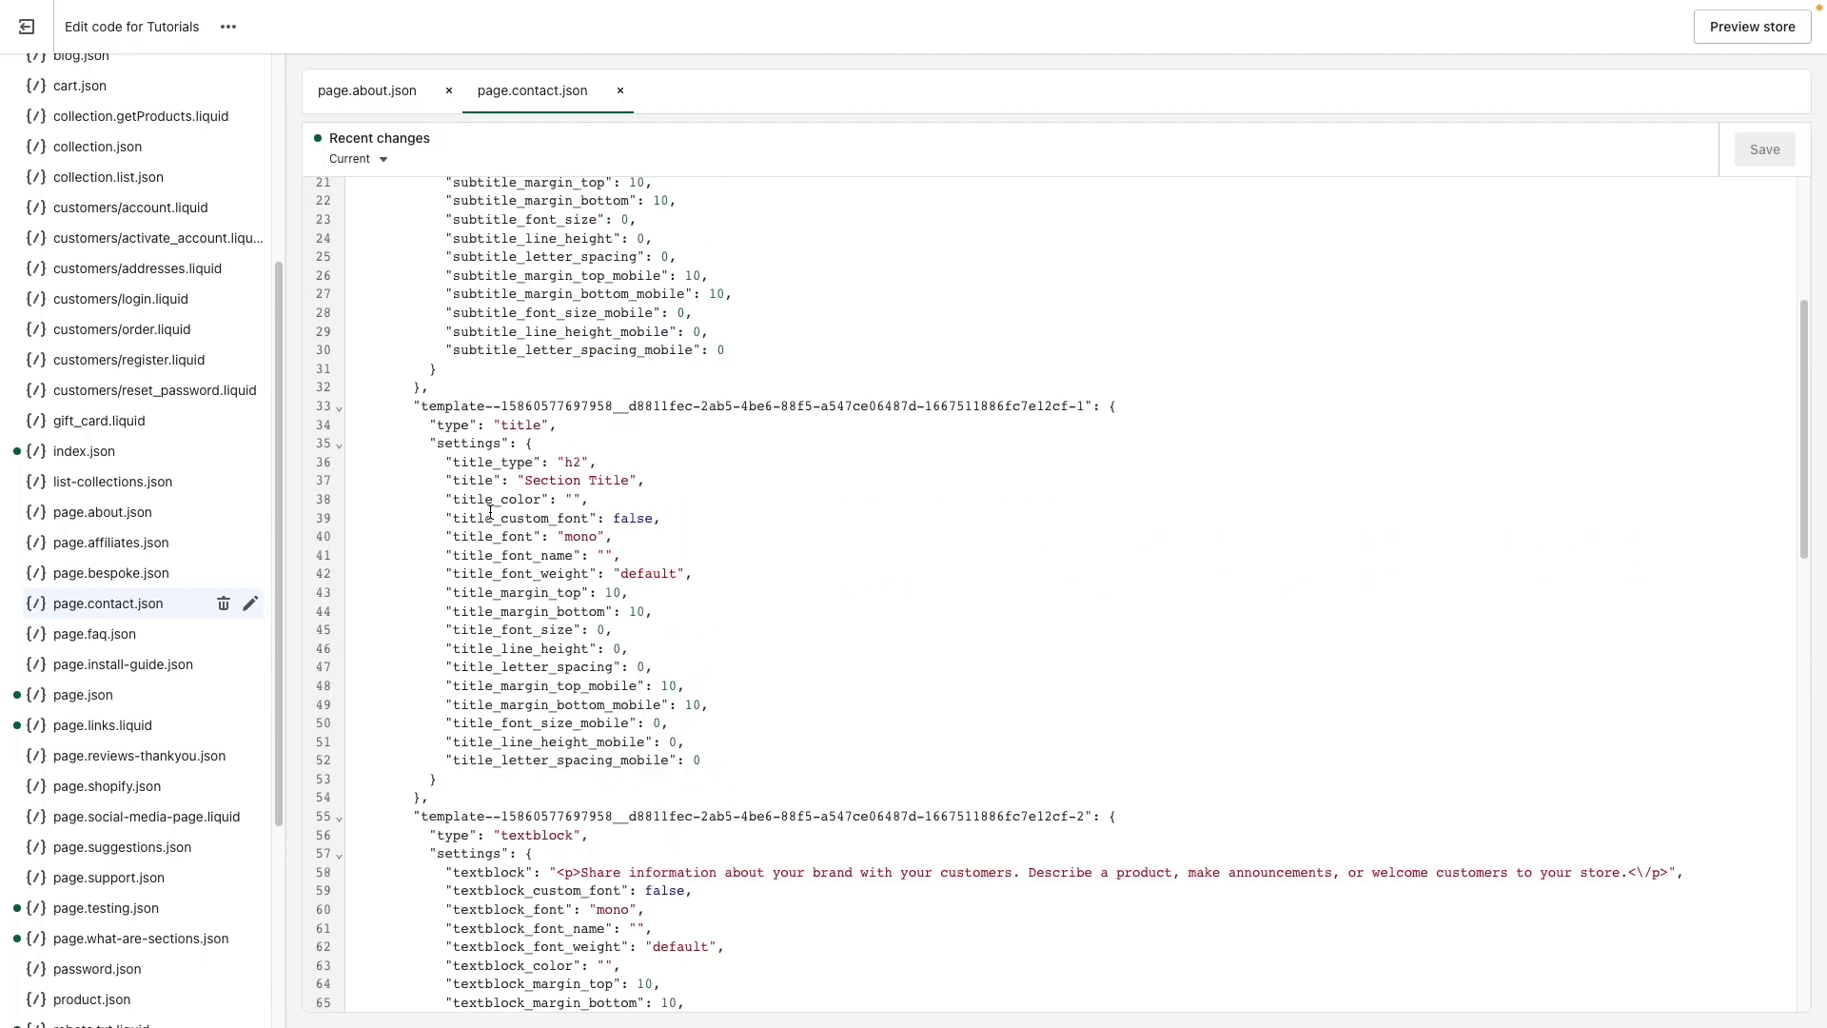
pyautogui.scroll(3, 490, 510)
pyautogui.click(339, 318)
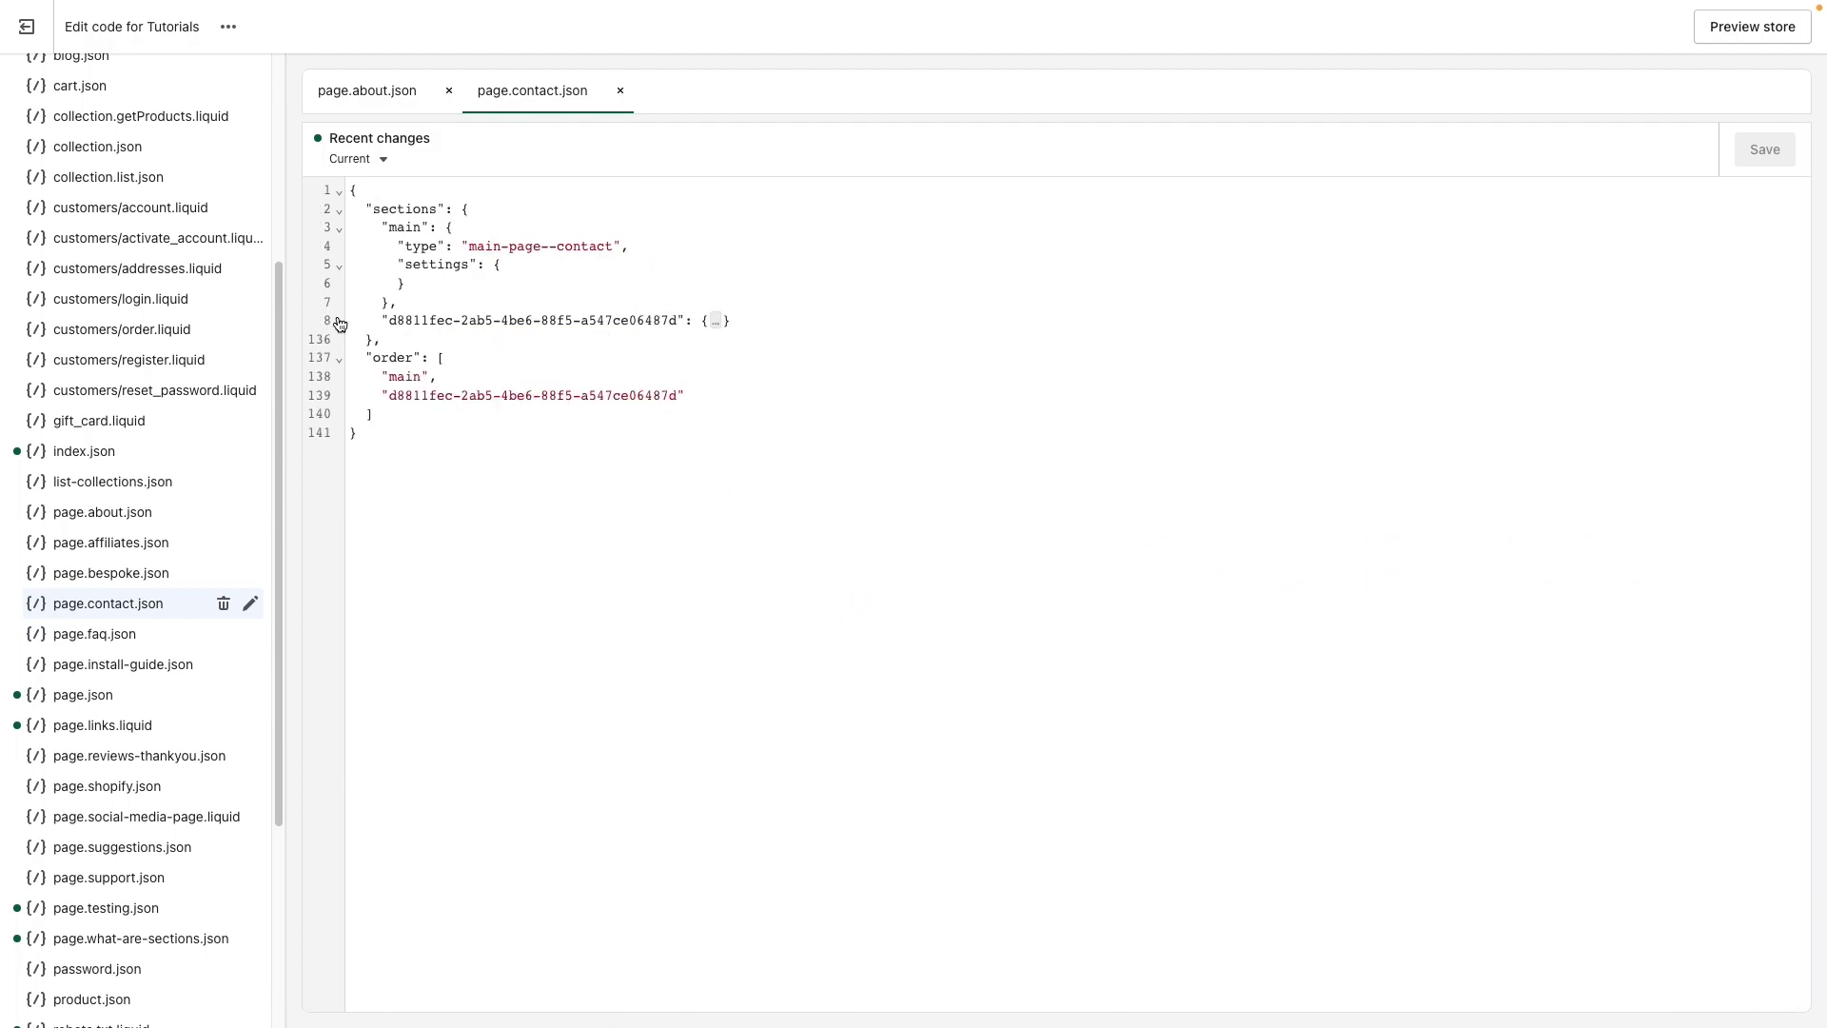
pyautogui.click(339, 319)
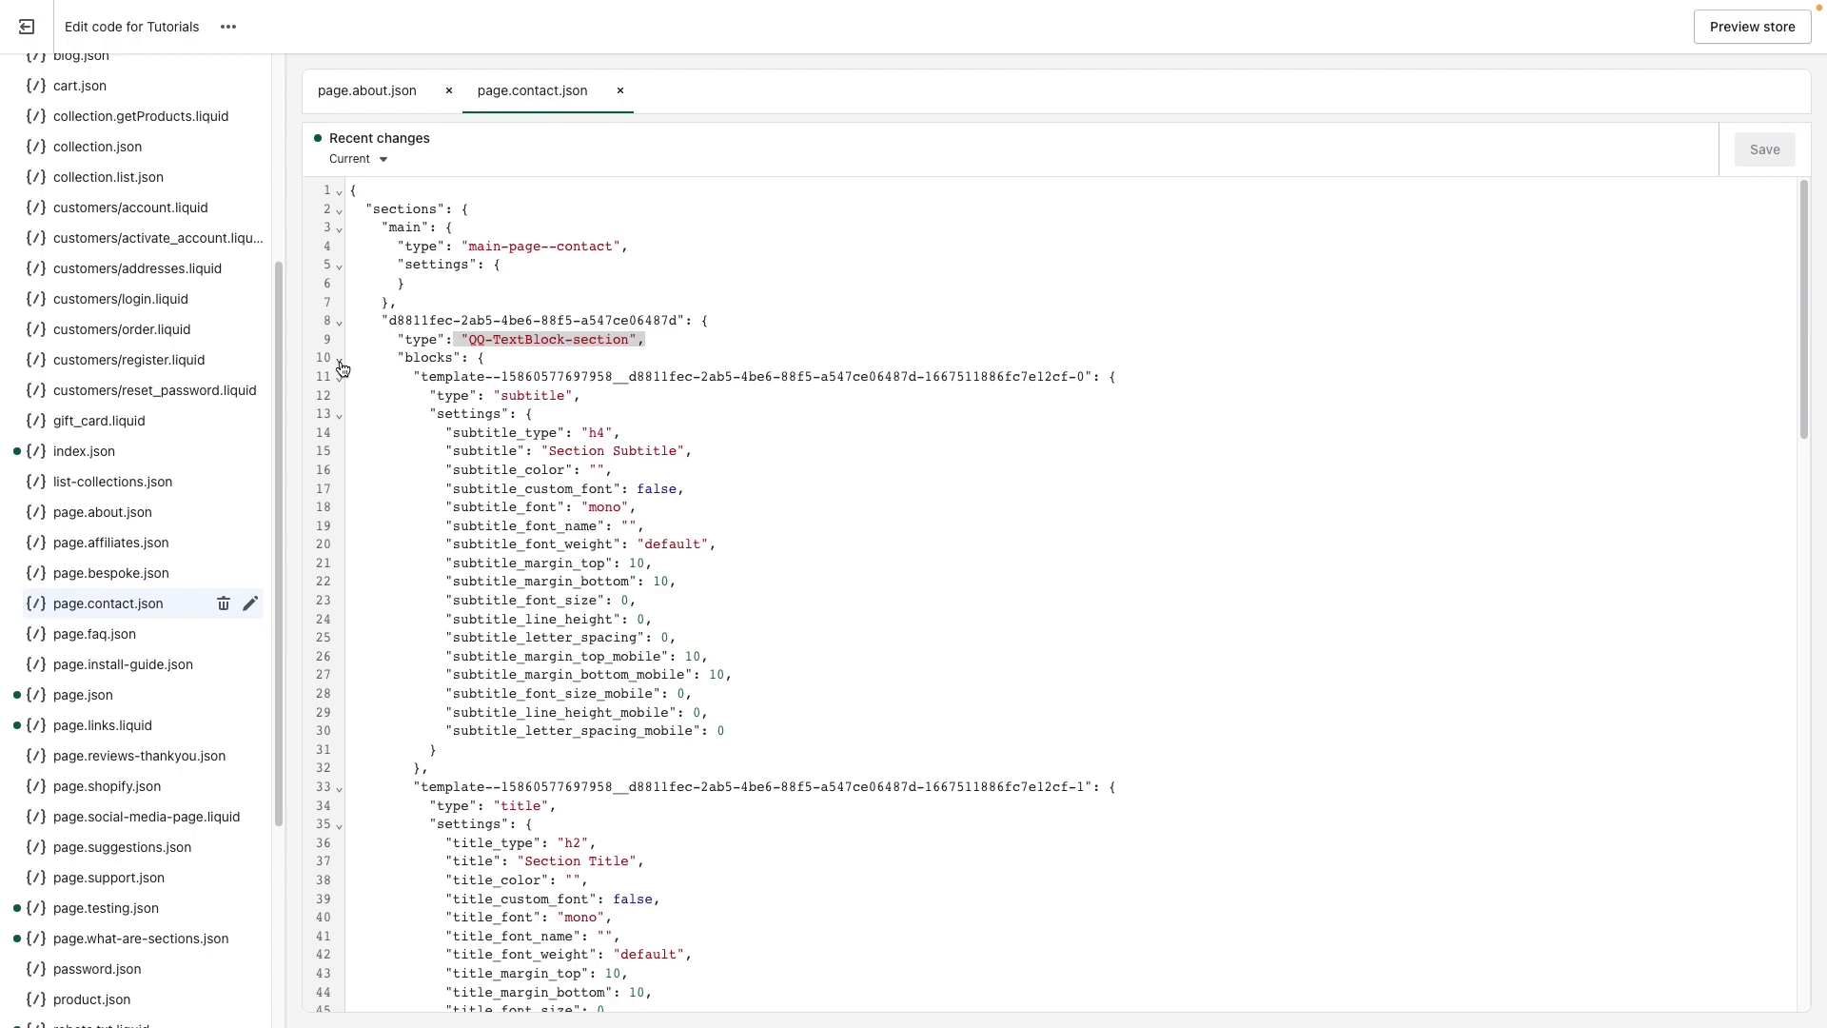
pyautogui.scroll(-1, 565, 525)
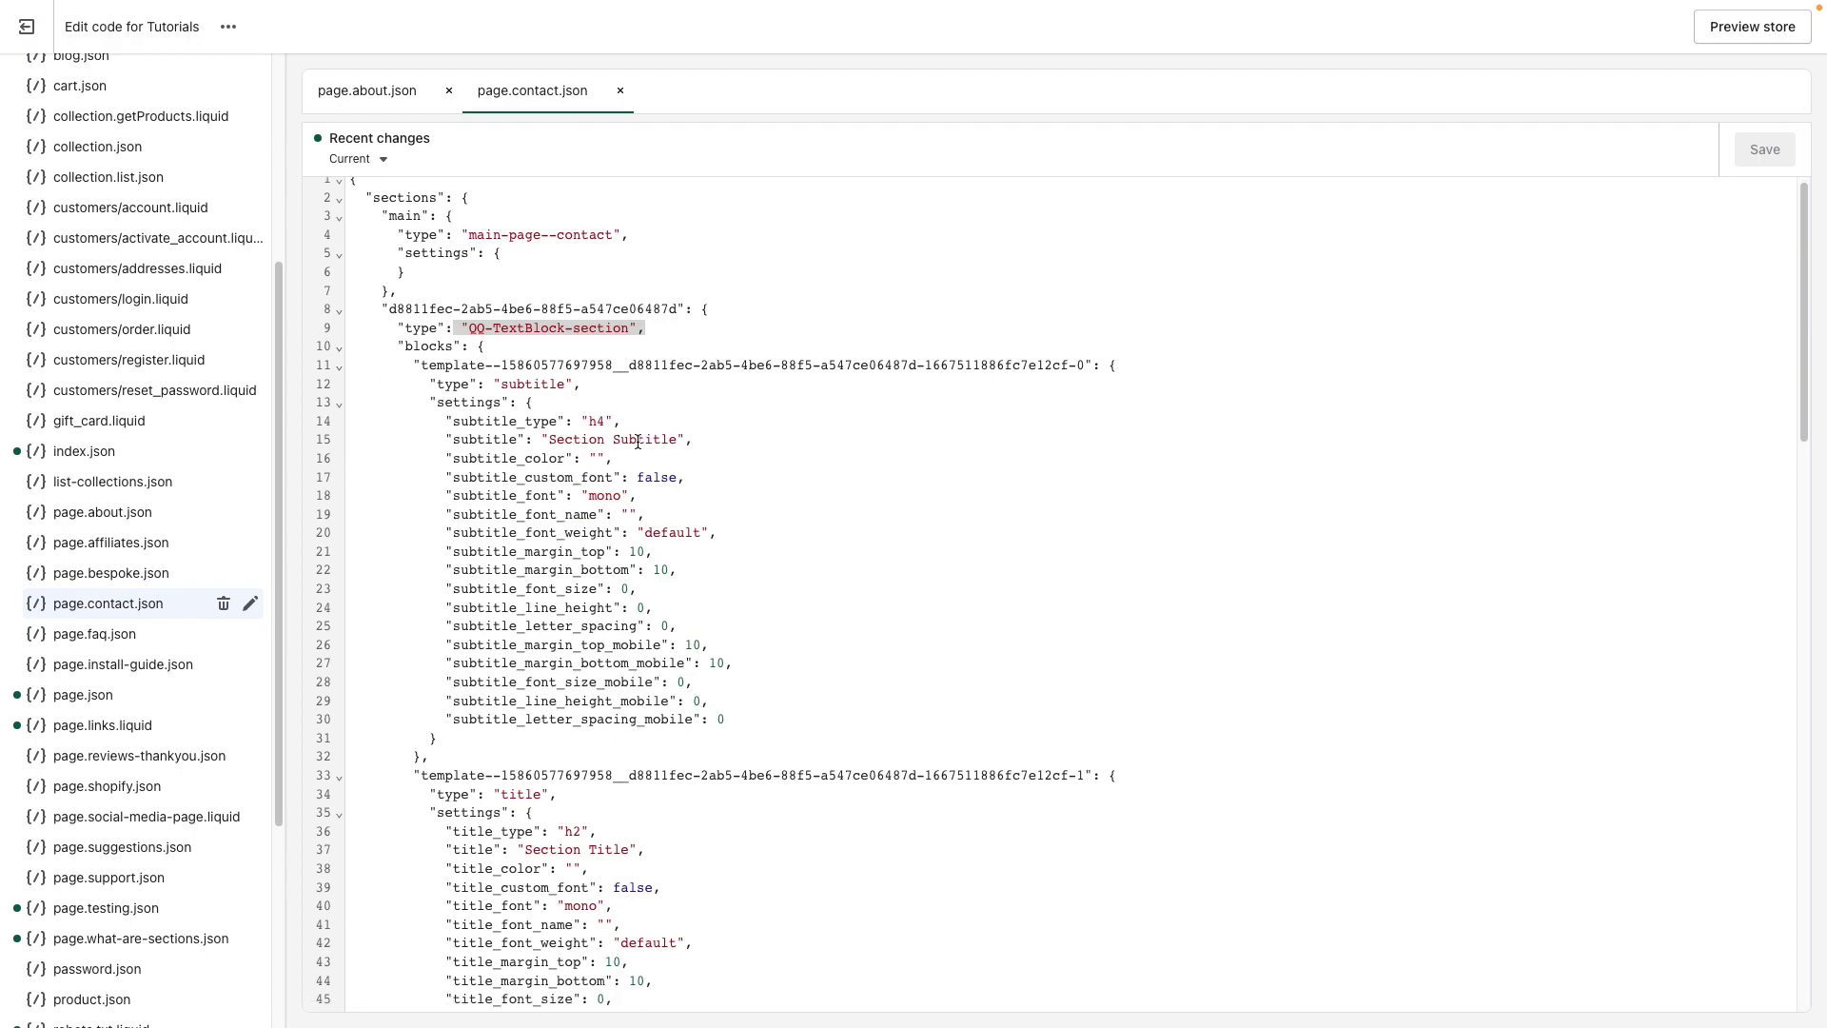
pyautogui.scroll(-2, 636, 443)
pyautogui.scroll(-3, 631, 543)
pyautogui.scroll(5, 626, 646)
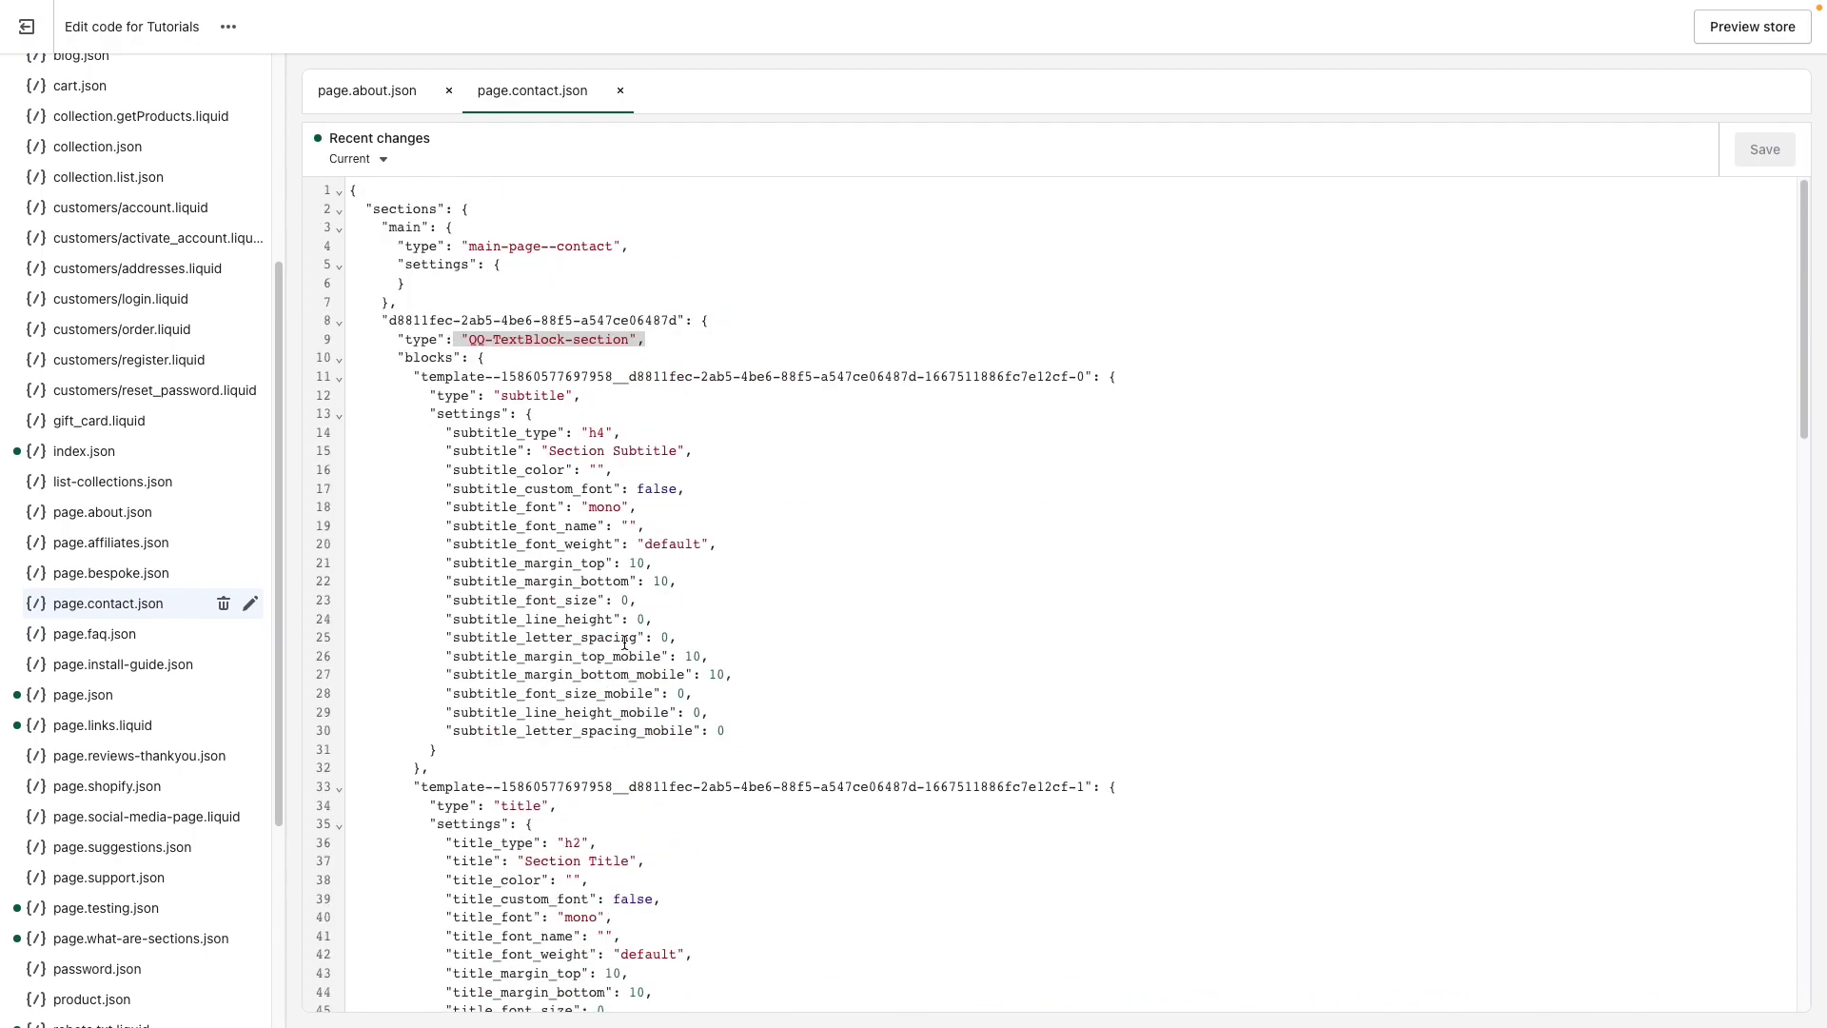
# - Fold the contact section's blocks, block_order and settings
pyautogui.click(338, 360)
pyautogui.click(341, 378)
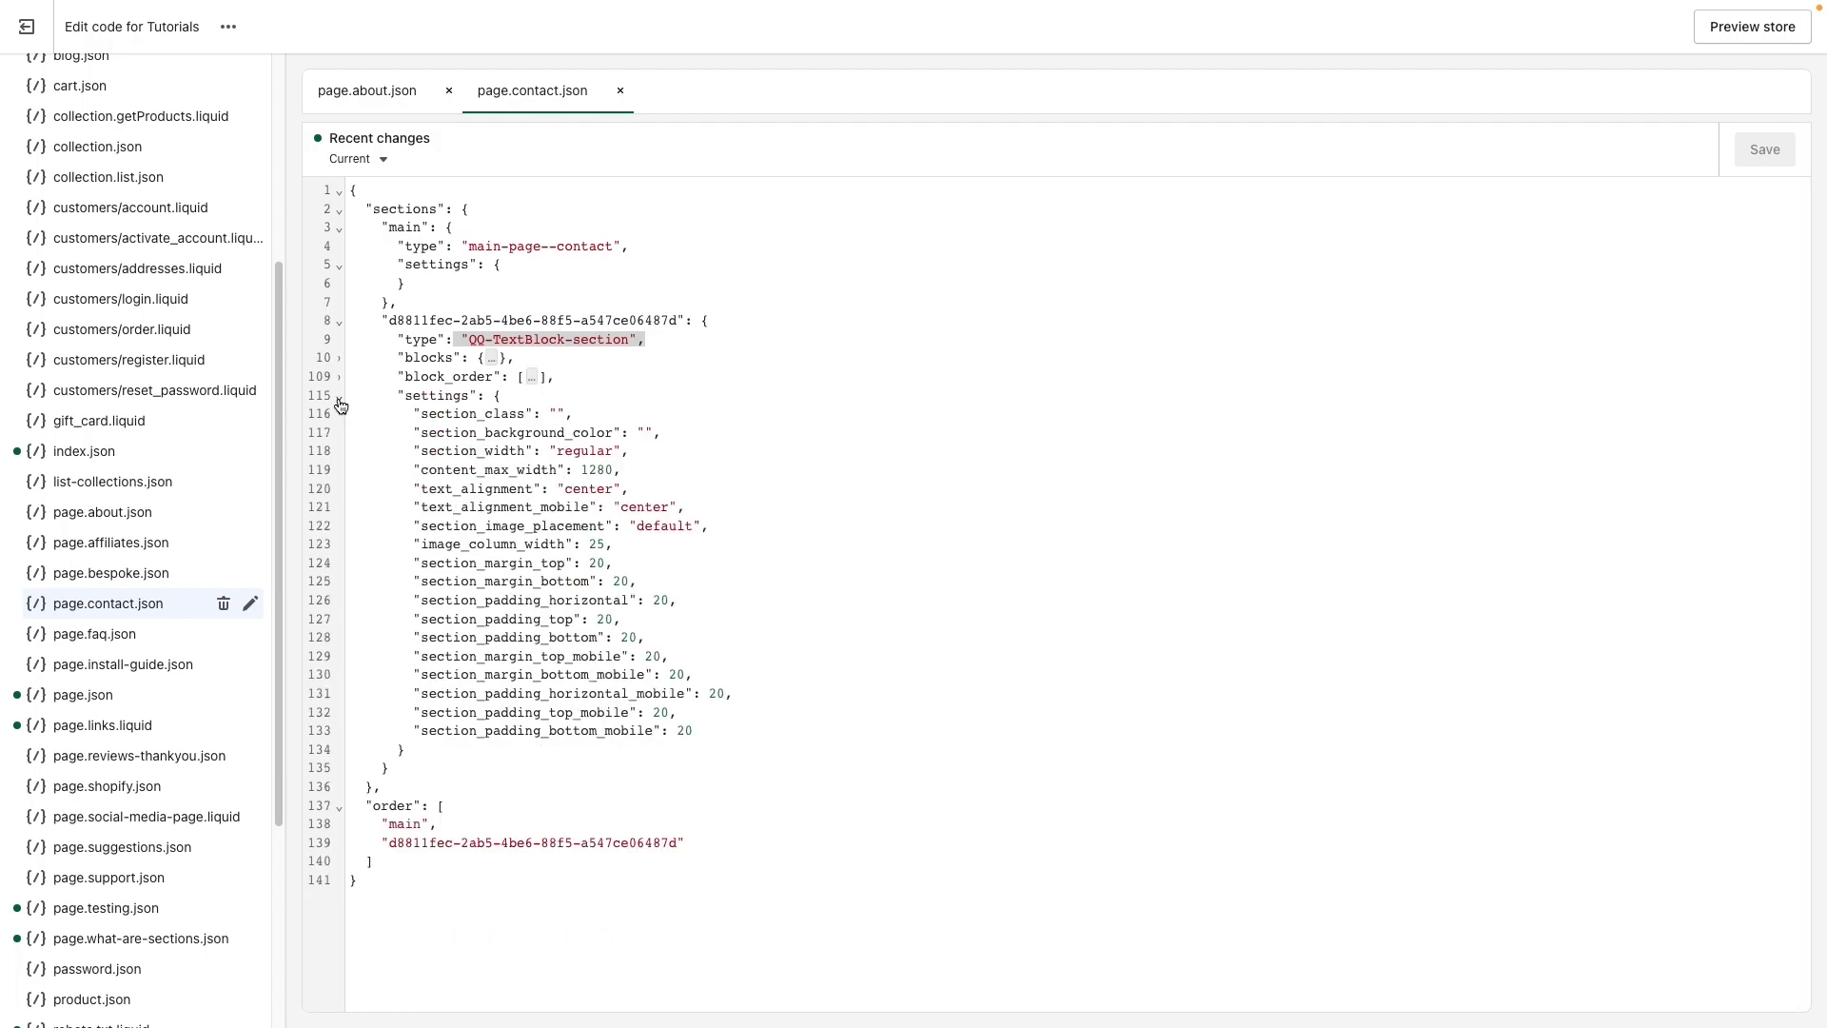
pyautogui.click(341, 395)
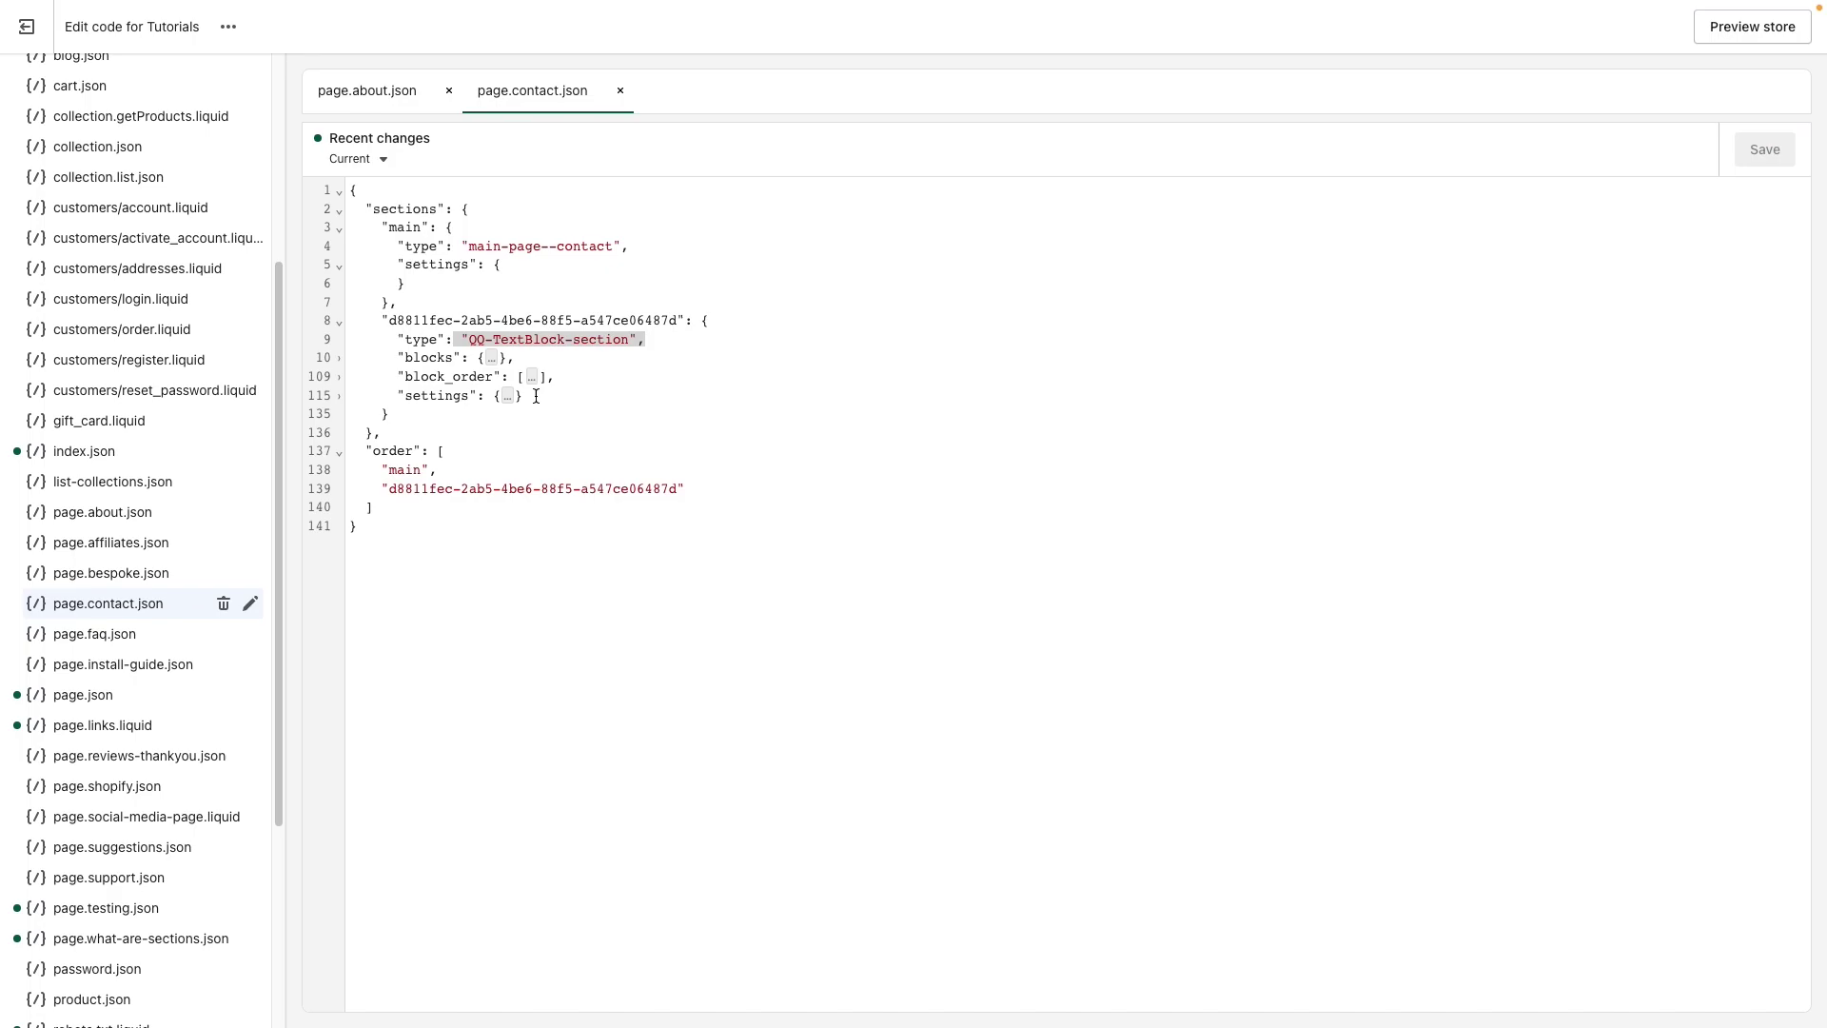
# - Replace the contact section's blocks, block_order and settings with page.about.json's, then save page.contact.json
pyautogui.moveTo(536, 397); pyautogui.dragTo(403, 358)
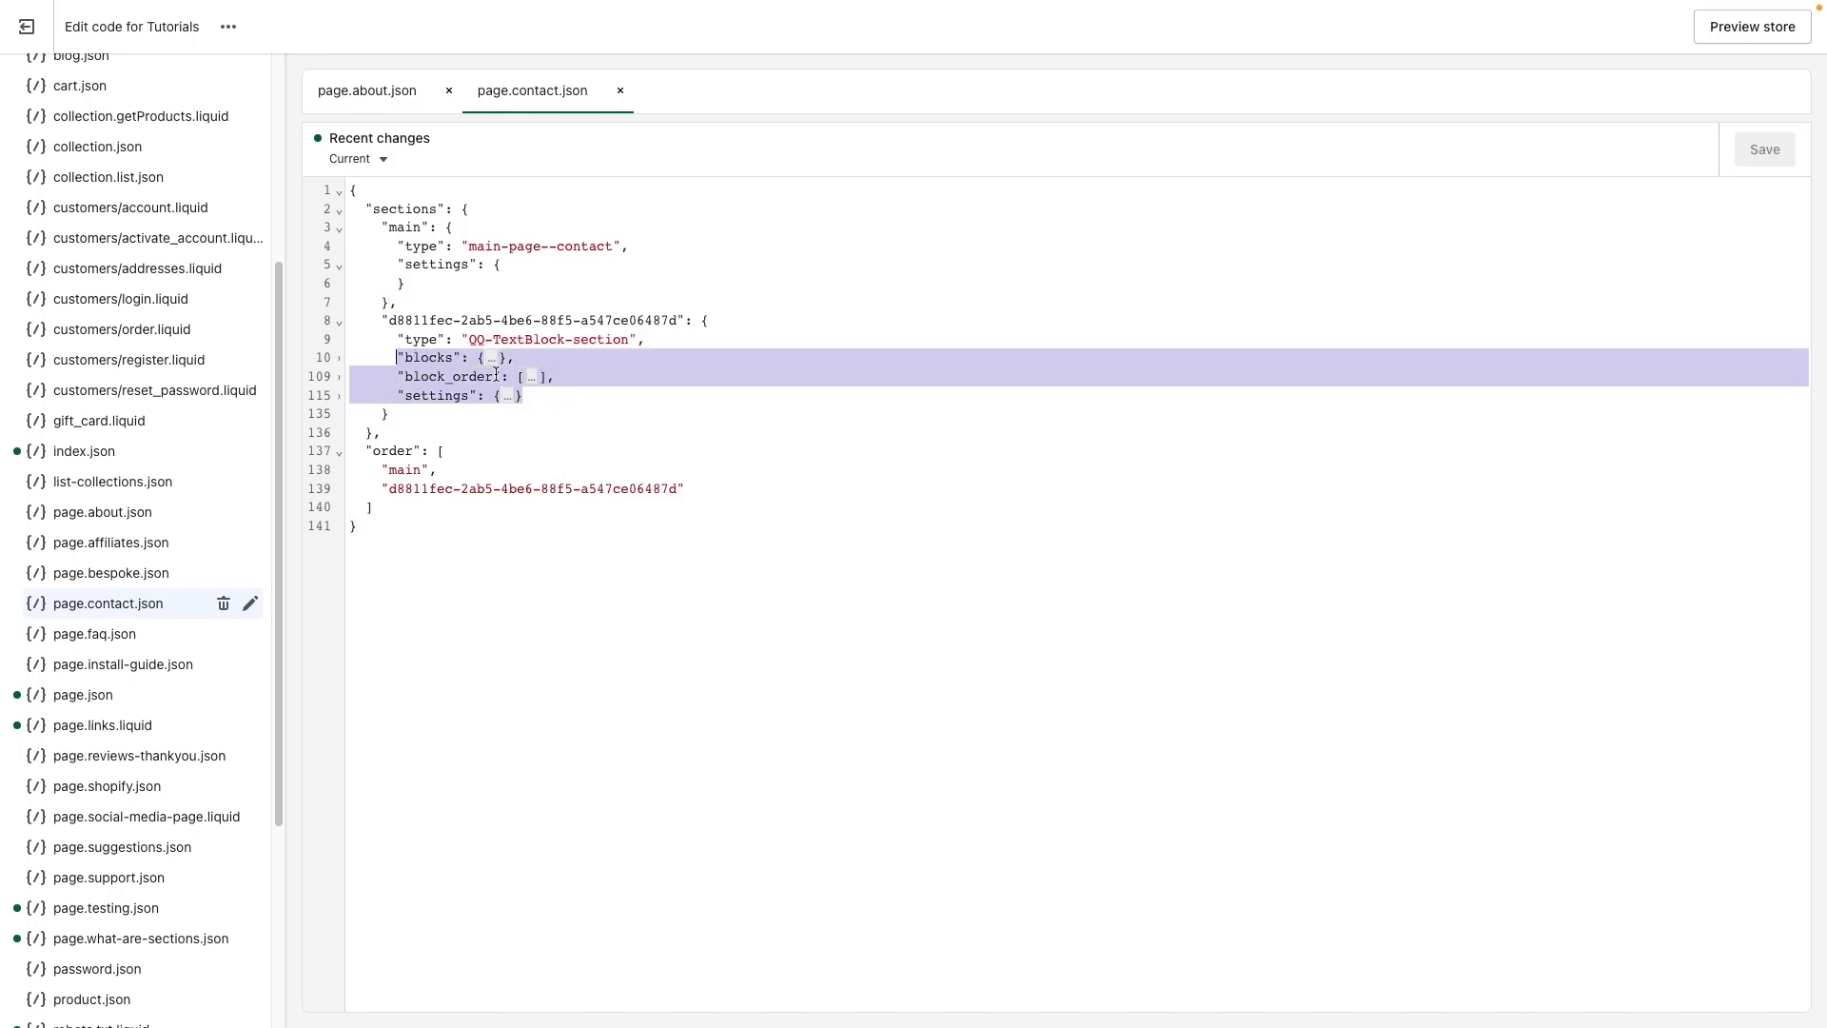
pyautogui.press('BackSpace')
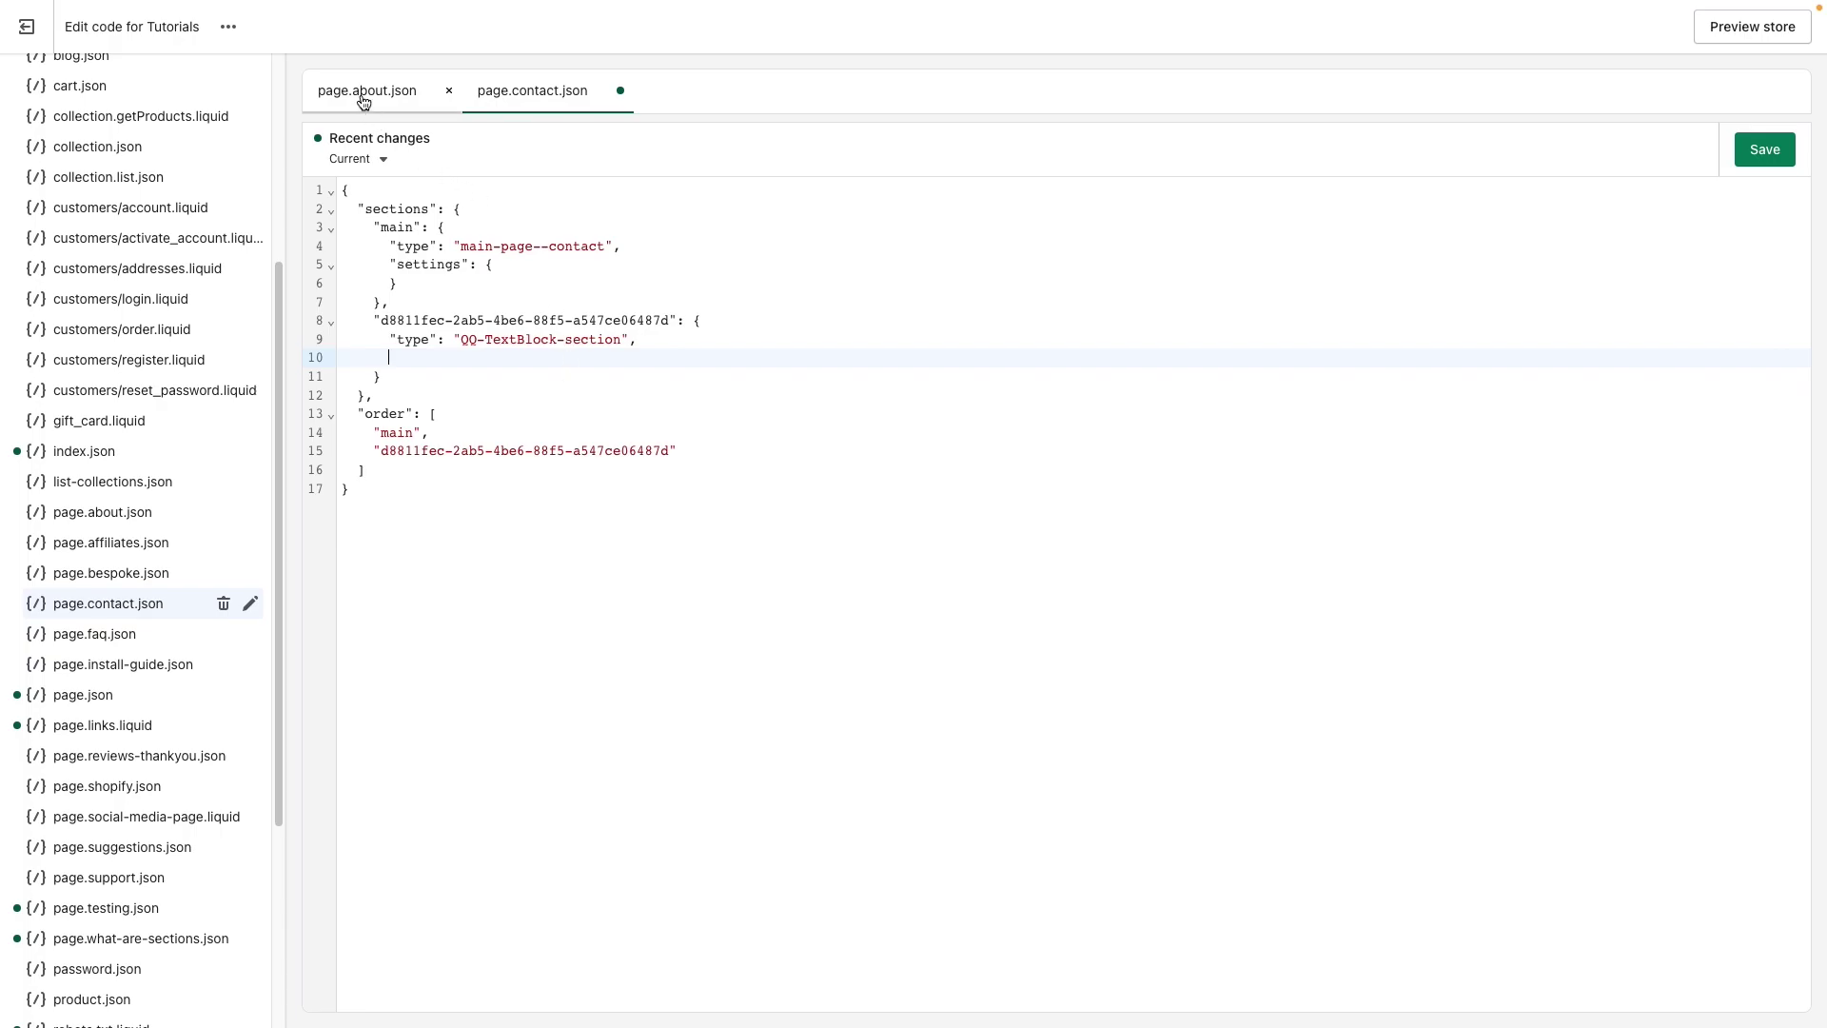
pyautogui.click(364, 99)
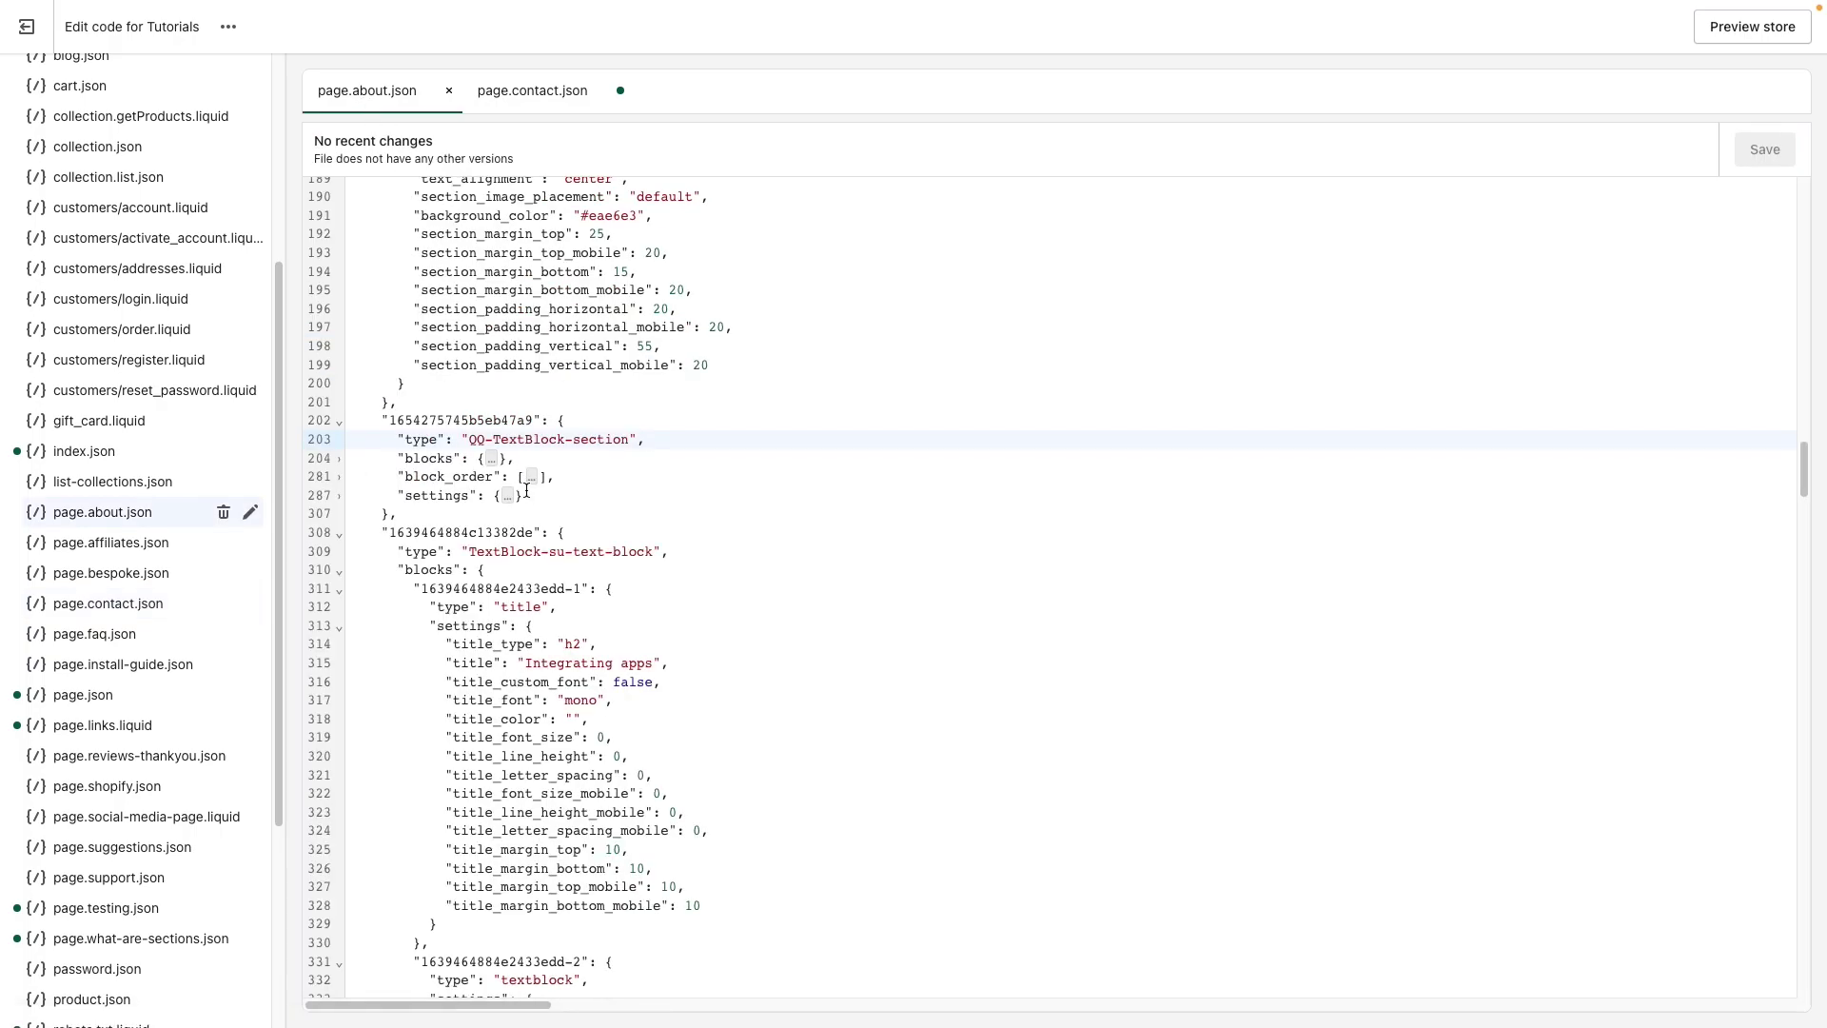
pyautogui.moveTo(528, 489); pyautogui.dragTo(411, 457)
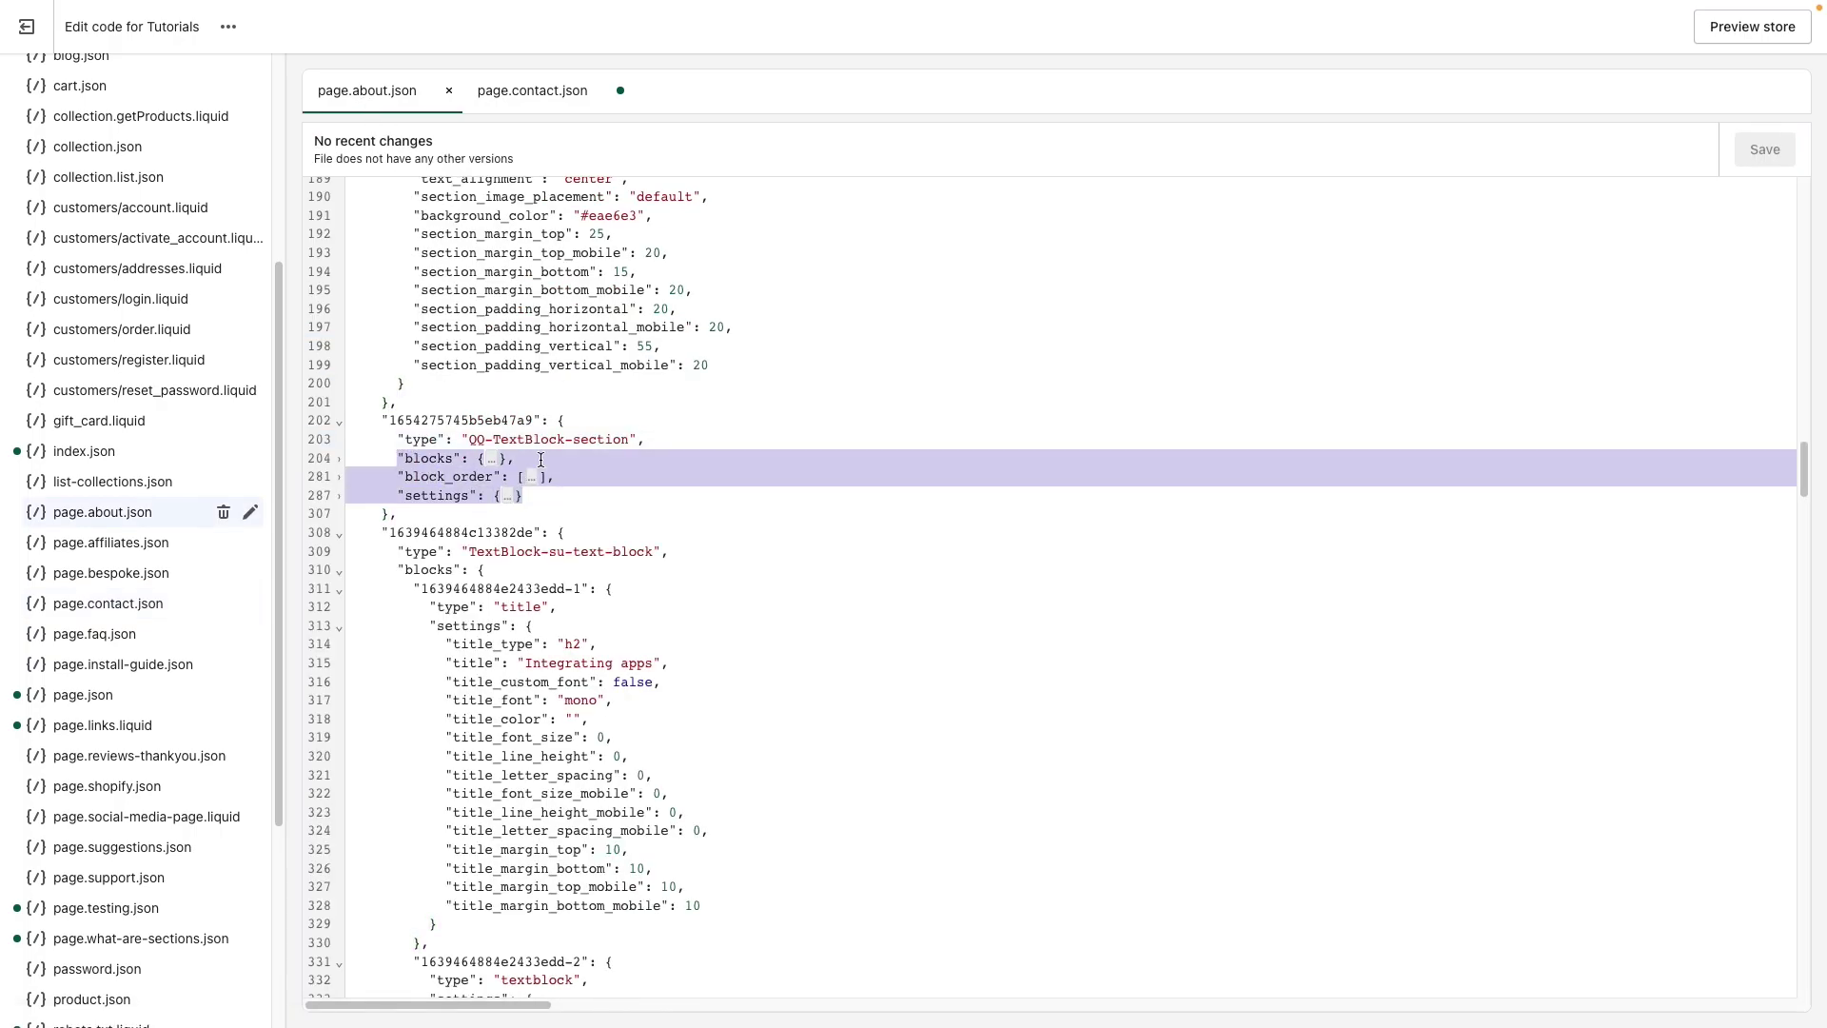
pyautogui.click(550, 104)
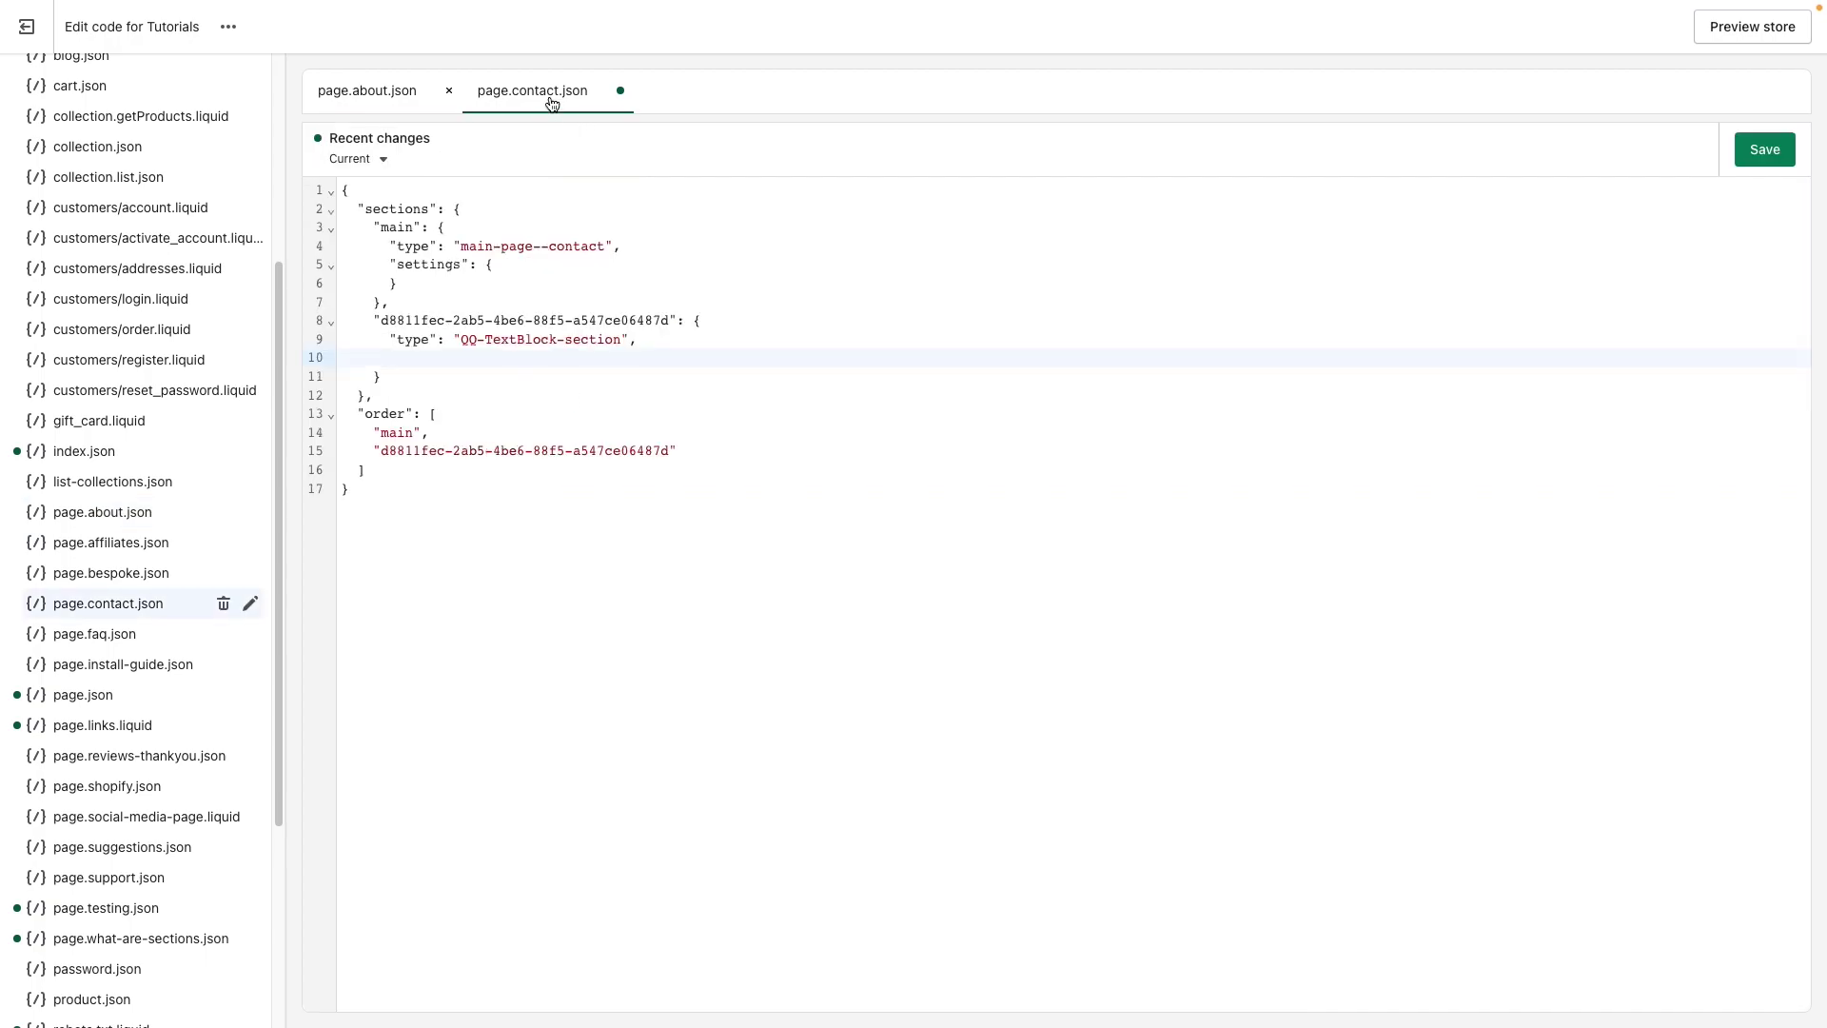
pyautogui.hotkey('ctrl', 'v')
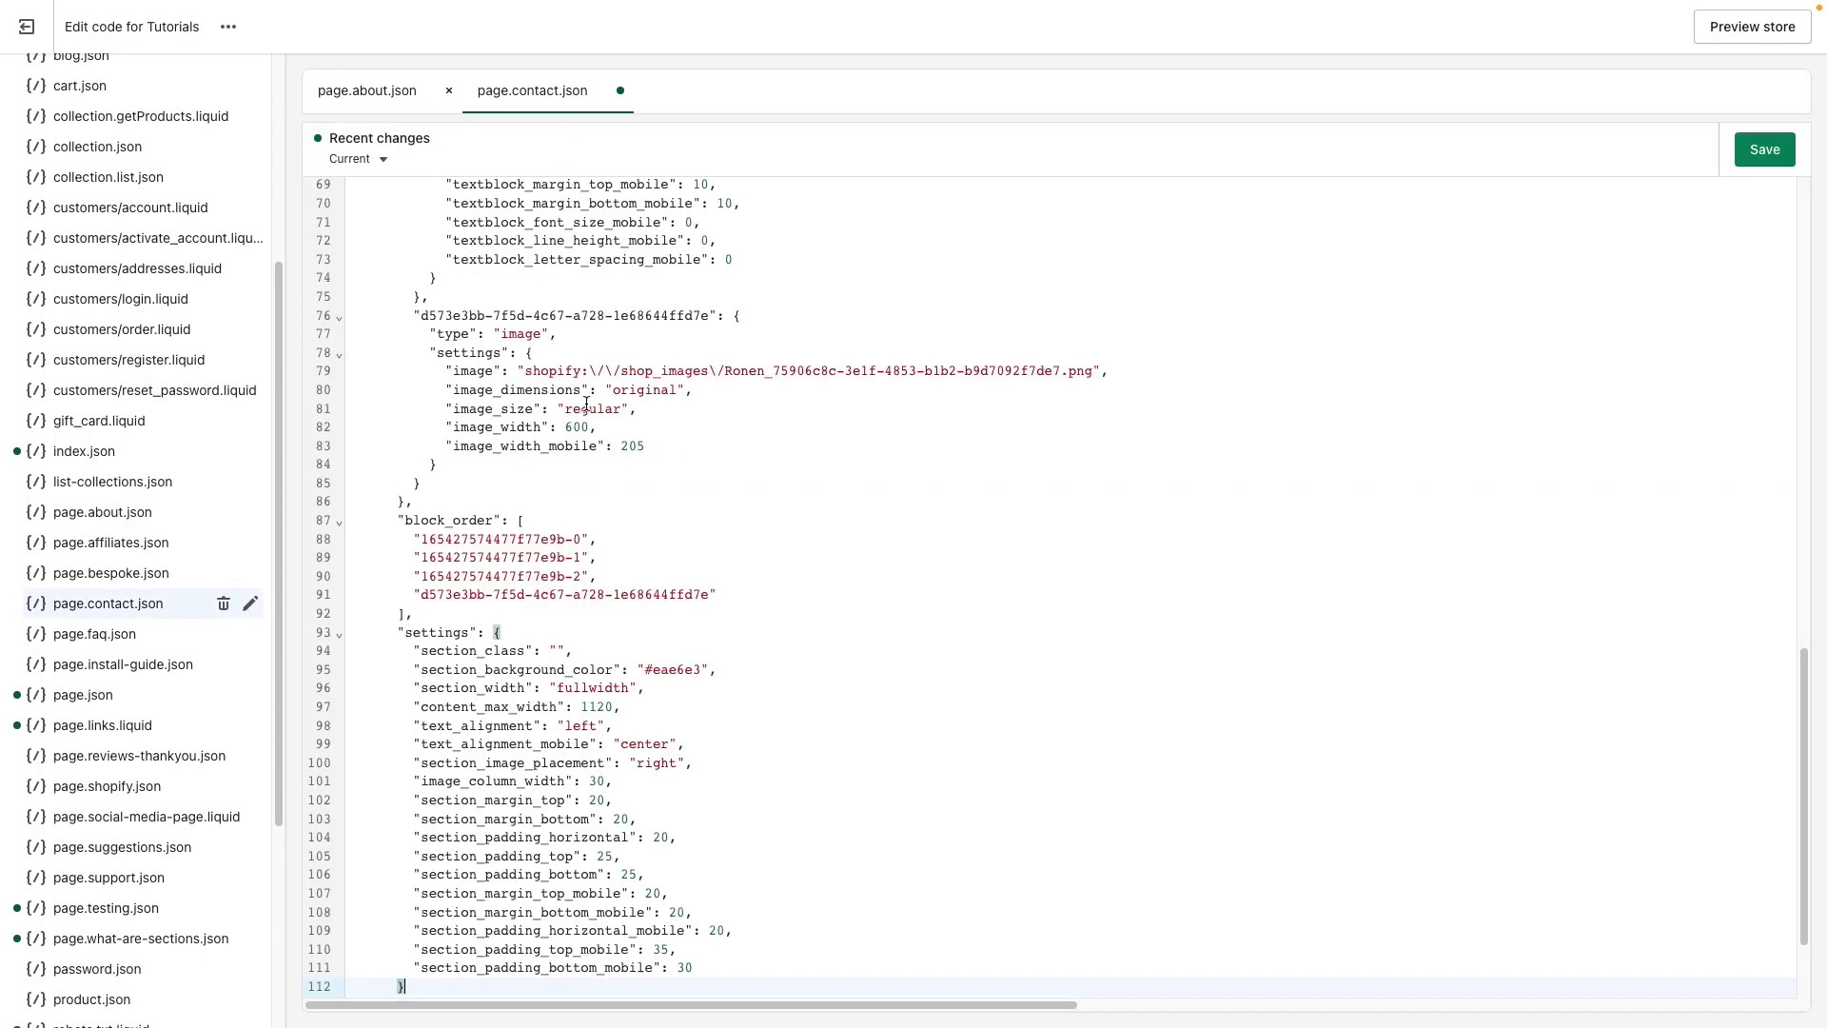
pyautogui.click(1779, 153)
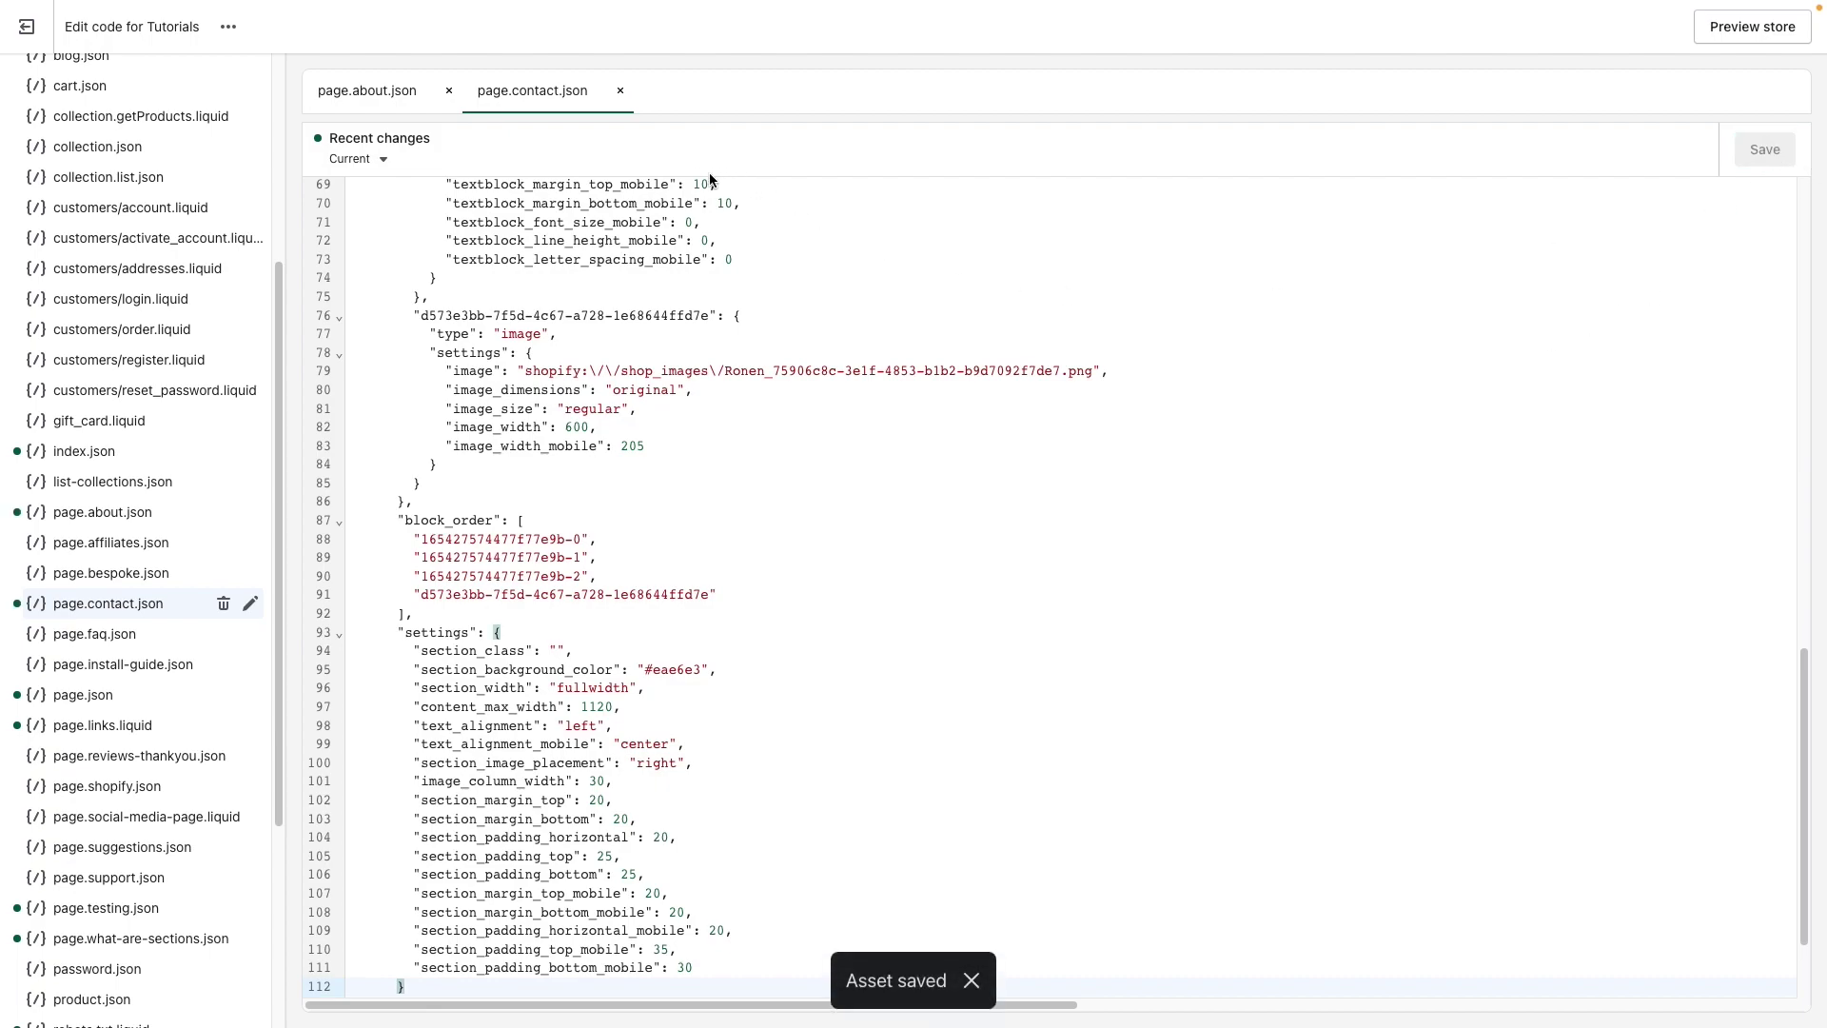